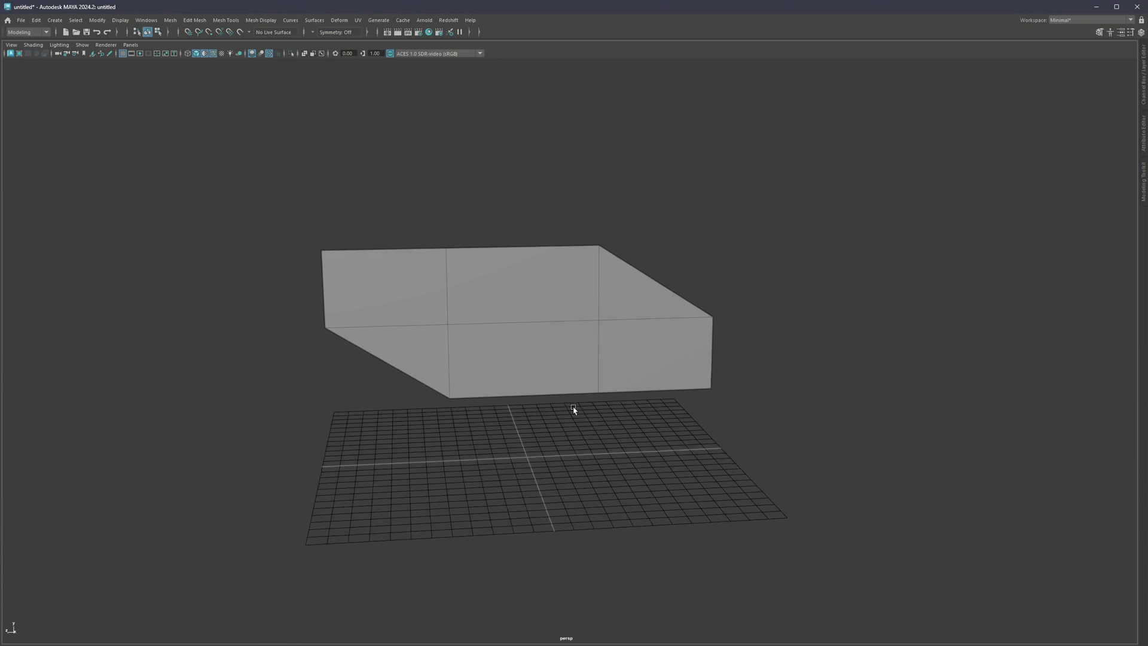
pyautogui.keyDown('alt'); pyautogui.moveTo(574, 411); pyautogui.dragTo(574, 388); pyautogui.keyUp('alt')
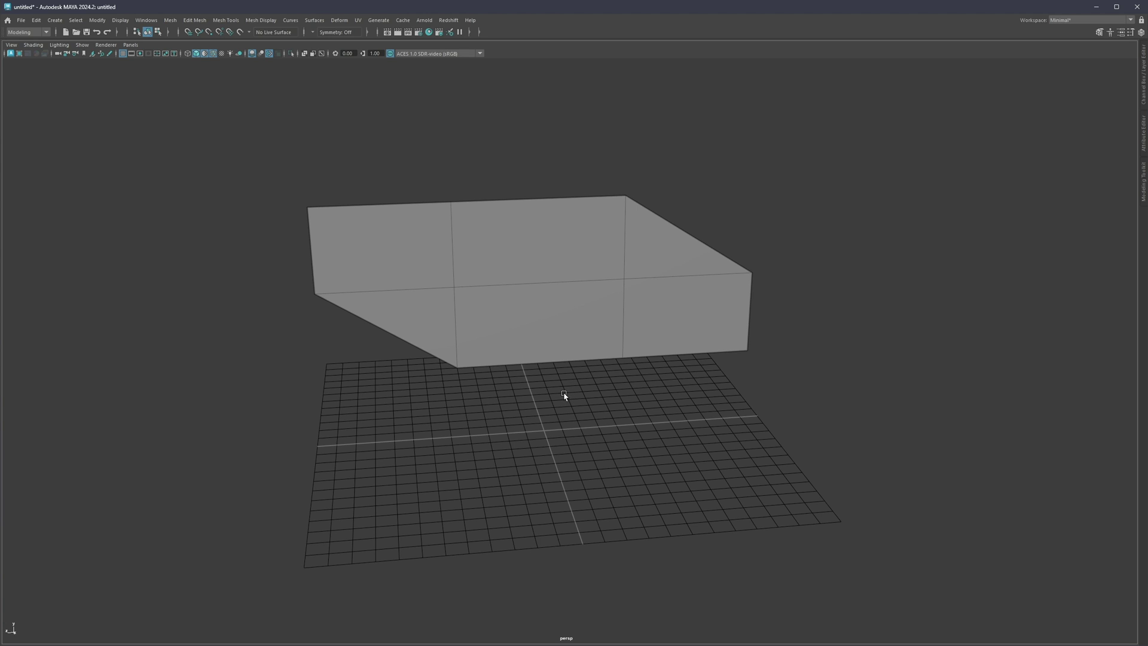
pyautogui.keyDown('alt'); pyautogui.moveTo(627, 418); pyautogui.dragTo(611, 455); pyautogui.keyUp('alt')
pyautogui.keyDown('alt'); pyautogui.moveTo(616, 454); pyautogui.dragTo(777, 469, button='right'); pyautogui.keyUp('alt')
pyautogui.keyDown('alt'); pyautogui.moveTo(724, 512); pyautogui.dragTo(607, 340, button='middle'); pyautogui.keyUp('alt')
pyautogui.keyDown('alt'); pyautogui.moveTo(606, 339); pyautogui.dragTo(664, 379, button='right'); pyautogui.keyUp('alt')
pyautogui.keyDown('alt'); pyautogui.moveTo(664, 380); pyautogui.dragTo(630, 379); pyautogui.keyUp('alt')
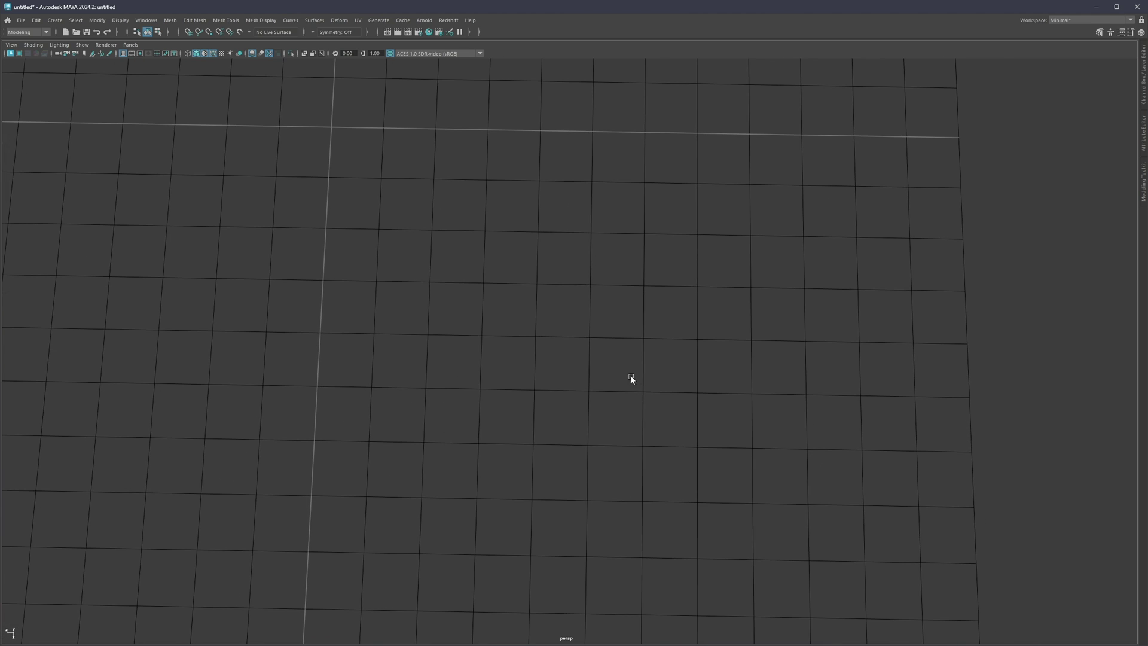
pyautogui.keyDown('alt'); pyautogui.moveTo(630, 379); pyautogui.dragTo(635, 365, button='middle'); pyautogui.keyUp('alt')
pyautogui.keyDown('alt'); pyautogui.moveTo(638, 362); pyautogui.dragTo(705, 353, button='right'); pyautogui.keyUp('alt')
pyautogui.keyDown('alt'); pyautogui.moveTo(705, 354); pyautogui.dragTo(725, 353, button='middle'); pyautogui.keyUp('alt')
pyautogui.keyDown('alt'); pyautogui.moveTo(676, 356); pyautogui.dragTo(680, 360); pyautogui.keyUp('alt')
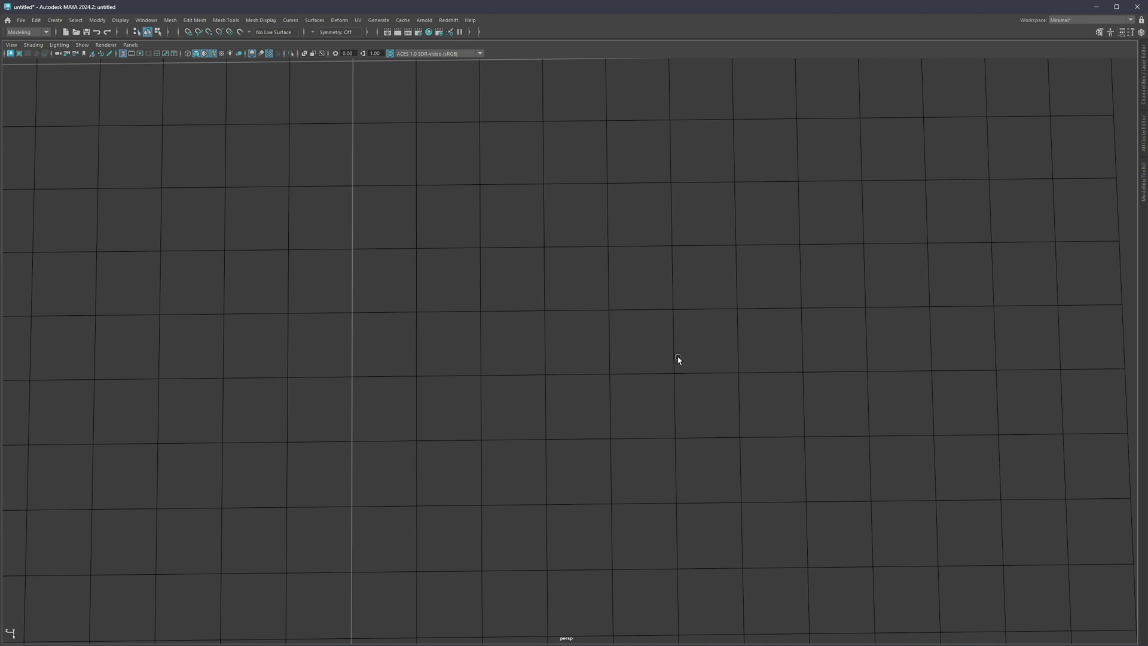
pyautogui.keyDown('alt'); pyautogui.moveTo(679, 360); pyautogui.dragTo(646, 353, button='right'); pyautogui.keyUp('alt')
pyautogui.keyDown('alt'); pyautogui.moveTo(646, 353); pyautogui.dragTo(625, 358, button='middle'); pyautogui.keyUp('alt')
pyautogui.moveTo(624, 360)
pyautogui.keyDown('alt'); pyautogui.mouseDown()
pyautogui.moveTo(594, 351)
pyautogui.moveTo(629, 372)
pyautogui.mouseUp(); pyautogui.keyUp('alt')
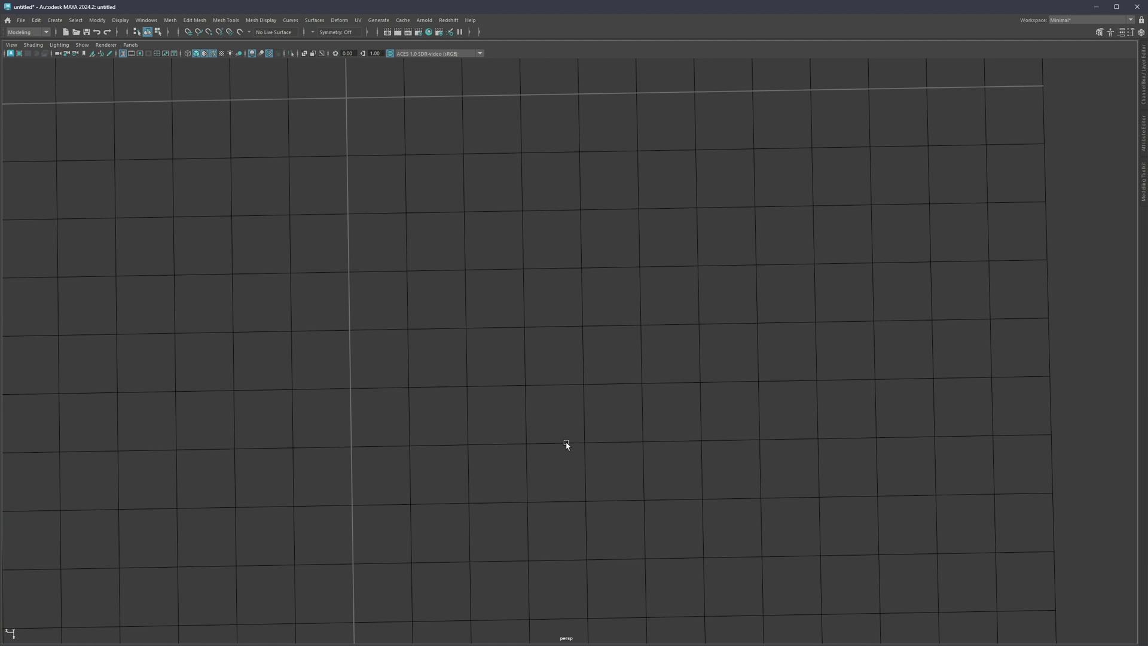
pyautogui.keyDown('alt'); pyautogui.moveTo(679, 404); pyautogui.dragTo(568, 316); pyautogui.keyUp('alt')
pyautogui.hotkey('ctrl', 'z')
pyautogui.keyDown('alt'); pyautogui.moveTo(641, 314); pyautogui.dragTo(656, 364, button='middle'); pyautogui.keyUp('alt')
pyautogui.keyDown('alt'); pyautogui.moveTo(656, 364); pyautogui.dragTo(616, 335, button='right'); pyautogui.keyUp('alt')
pyautogui.keyDown('alt'); pyautogui.moveTo(616, 335); pyautogui.dragTo(597, 317); pyautogui.keyUp('alt')
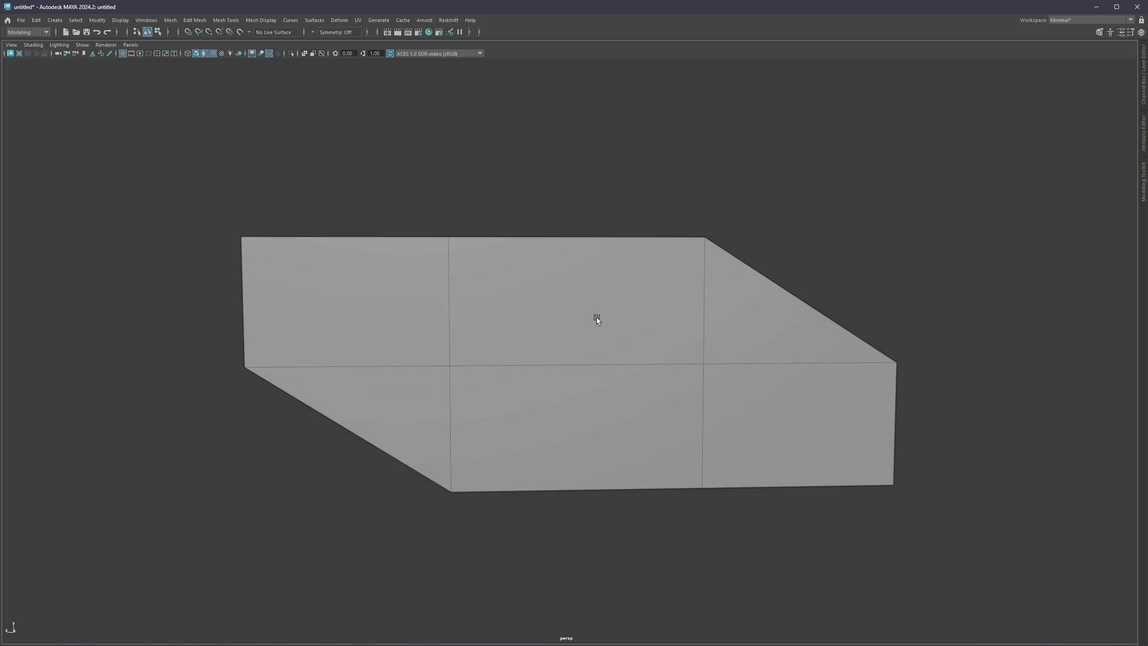
pyautogui.hotkey('ctrl', 'z')
# Examine the plane's individual faces, comparing the rectangular ones with the triangular corner ones.
pyautogui.click(770, 368)
pyautogui.click(604, 334)
pyautogui.click(397, 349)
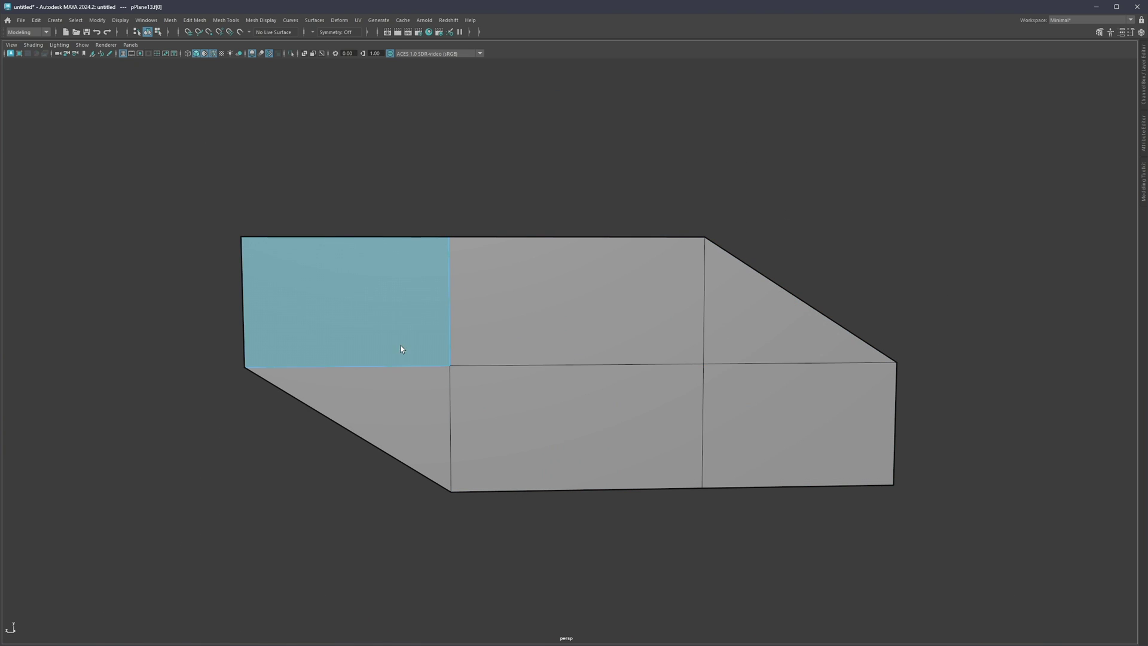
pyautogui.click(508, 383)
pyautogui.click(400, 405)
pyautogui.click(395, 310)
pyautogui.click(543, 317)
pyautogui.click(413, 325)
pyautogui.click(473, 419)
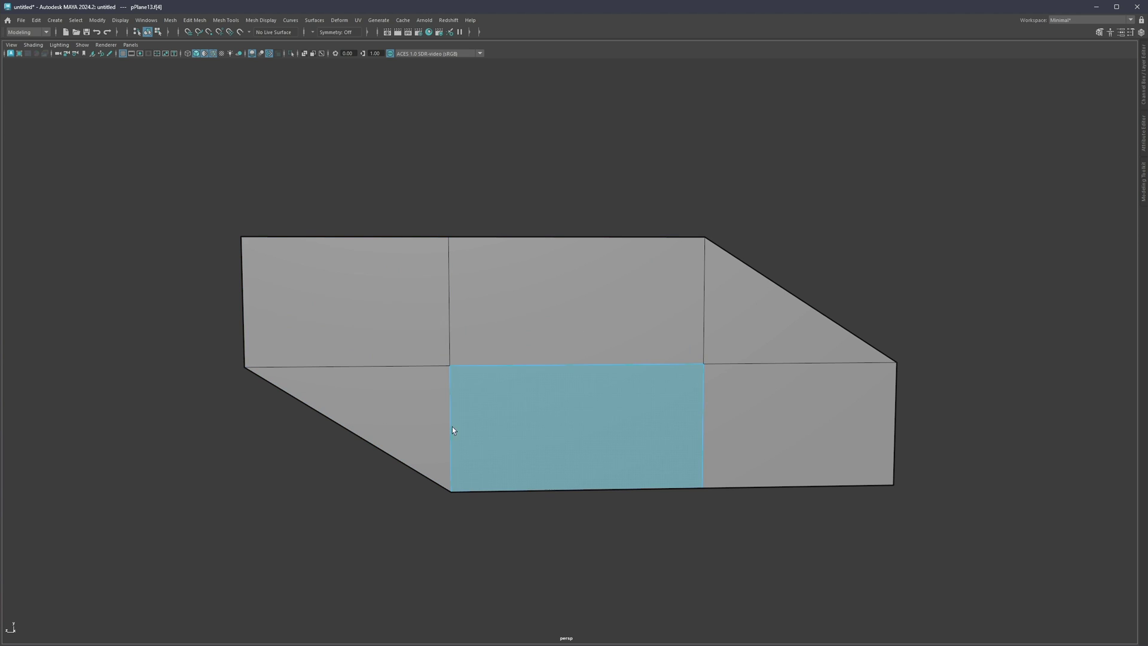
pyautogui.click(407, 418)
pyautogui.keyDown('alt'); pyautogui.moveTo(615, 397); pyautogui.dragTo(564, 383, button='middle'); pyautogui.keyUp('alt')
pyautogui.keyDown('alt'); pyautogui.moveTo(563, 383); pyautogui.dragTo(555, 376); pyautogui.keyUp('alt')
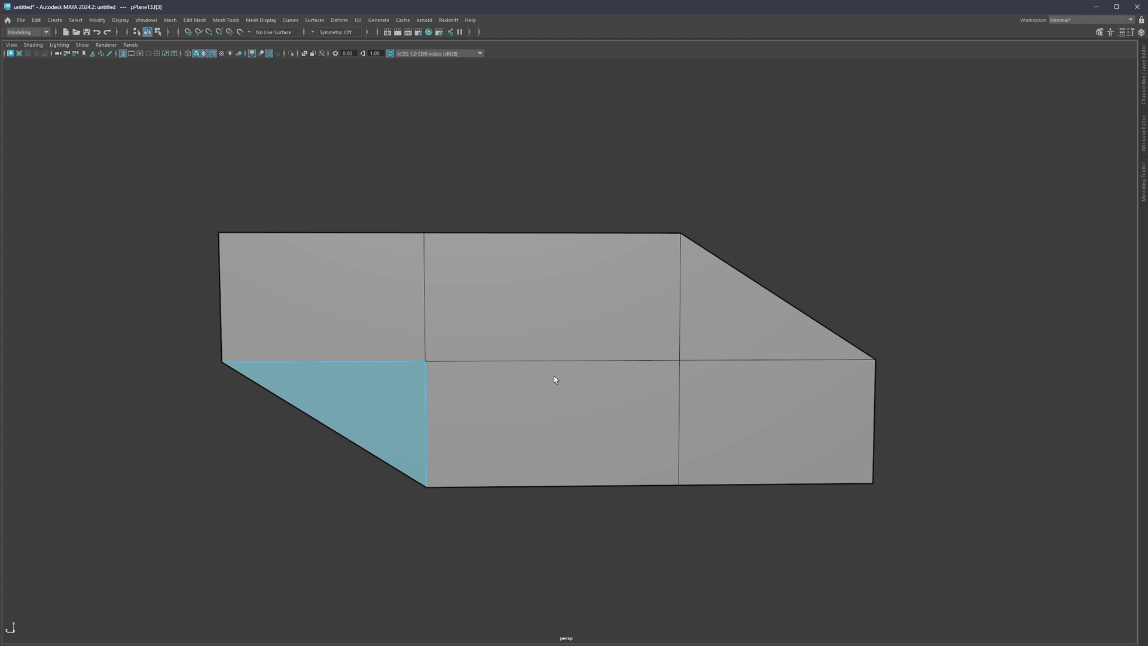
pyautogui.click(482, 337)
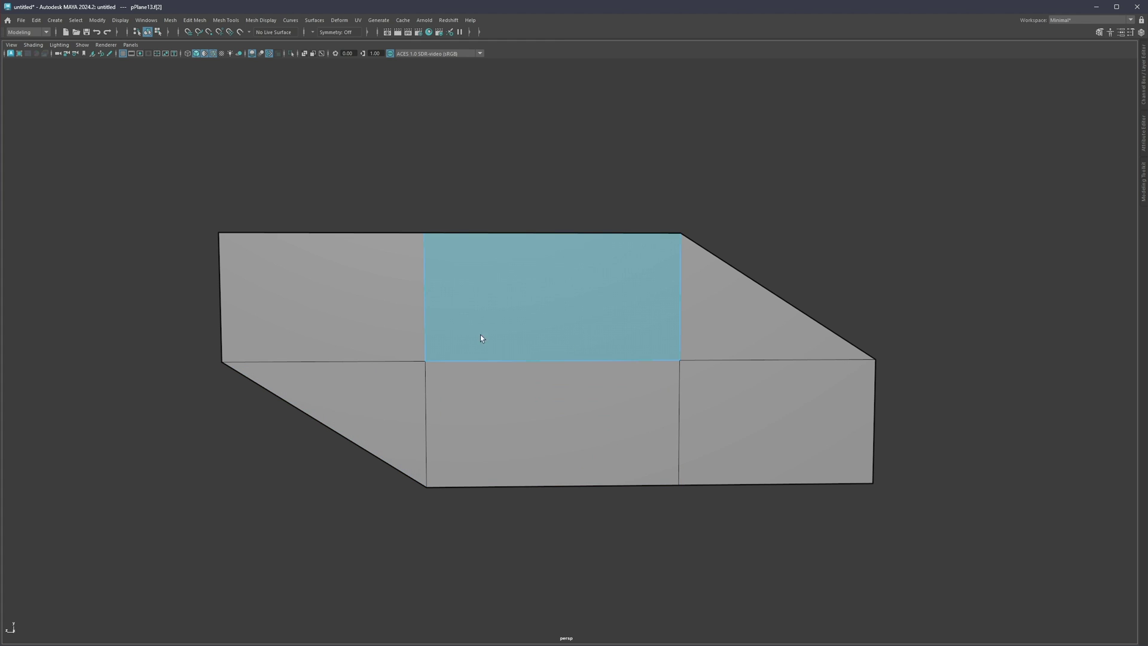
pyautogui.click(394, 335)
pyautogui.click(400, 392)
pyautogui.click(515, 429)
pyautogui.click(649, 326)
pyautogui.click(700, 380)
pyautogui.click(583, 396)
pyautogui.click(610, 350)
pyautogui.click(571, 435)
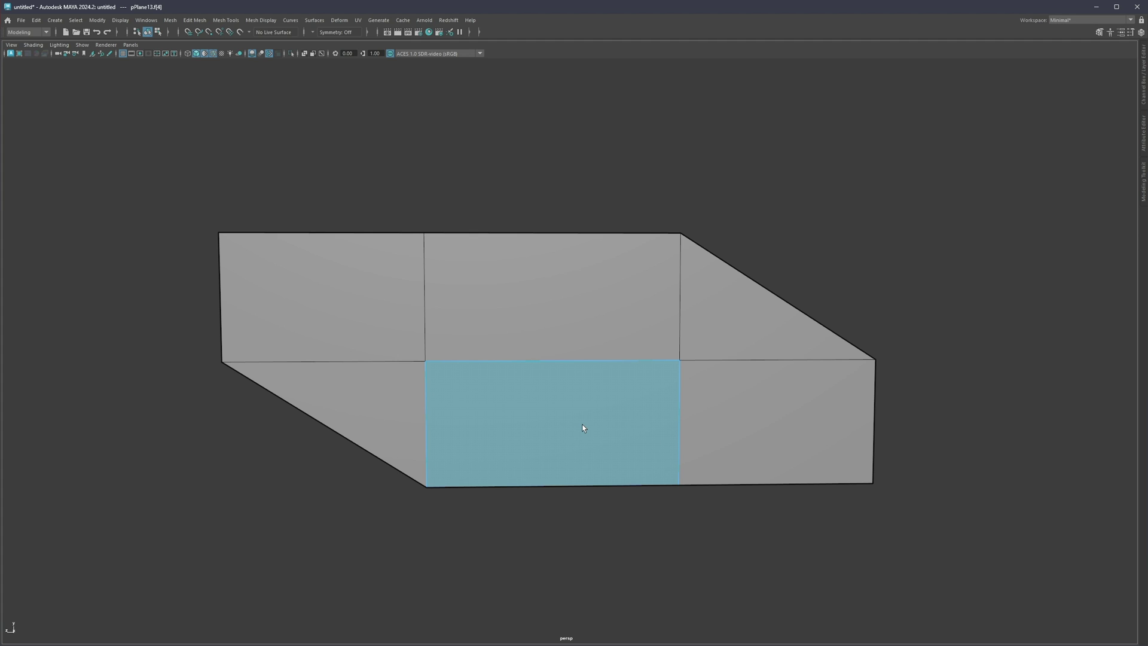
pyautogui.click(537, 357)
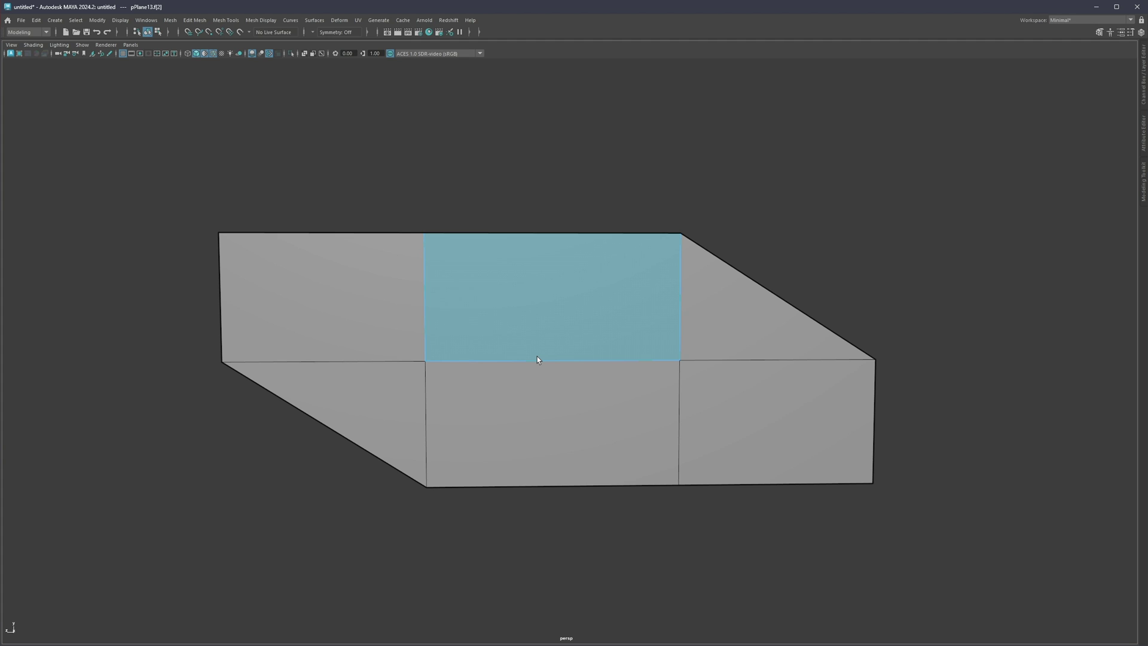
# Duplicate the plane with the copy placed above it, and select the original lower plane.
pyautogui.moveTo(496, 399); pyautogui.dragTo(464, 347, button='right')
pyautogui.press('w')
pyautogui.keyDown('alt'); pyautogui.moveTo(545, 337); pyautogui.dragTo(557, 144); pyautogui.keyUp('alt')
pyautogui.click(513, 352)
pyautogui.scroll(2, 521, 347)
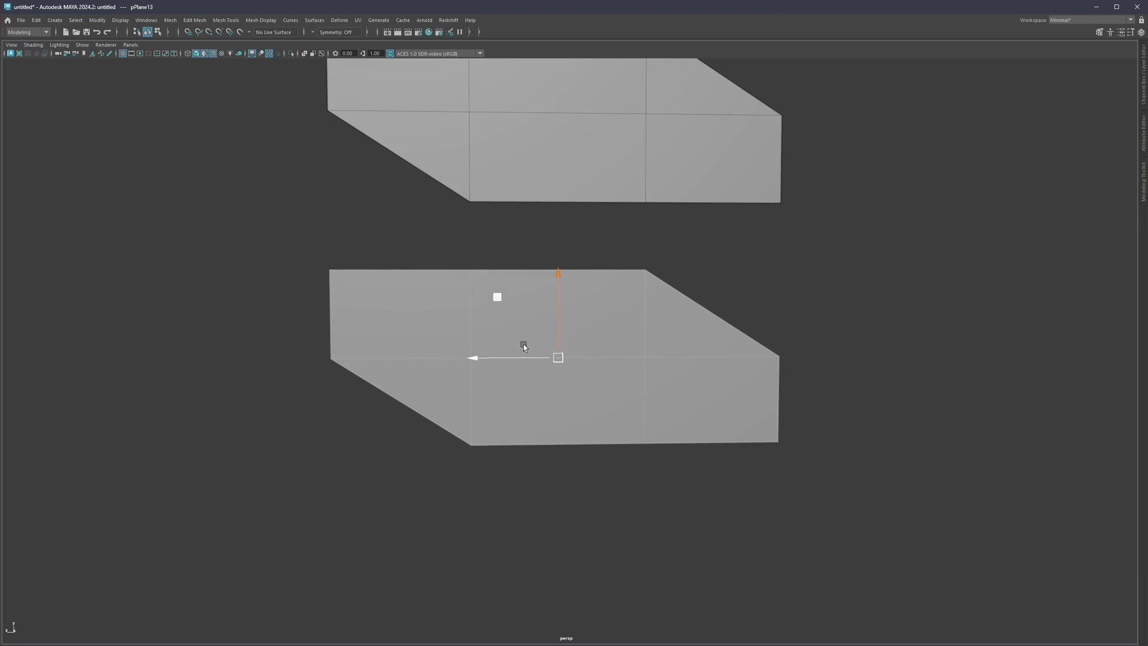
# Try to delete all interior edges and leftover border vertices of the lower plane, and undo these deletions.
pyautogui.moveTo(654, 351); pyautogui.dragTo(654, 328, button='right')
pyautogui.moveTo(668, 335); pyautogui.dragTo(429, 396)
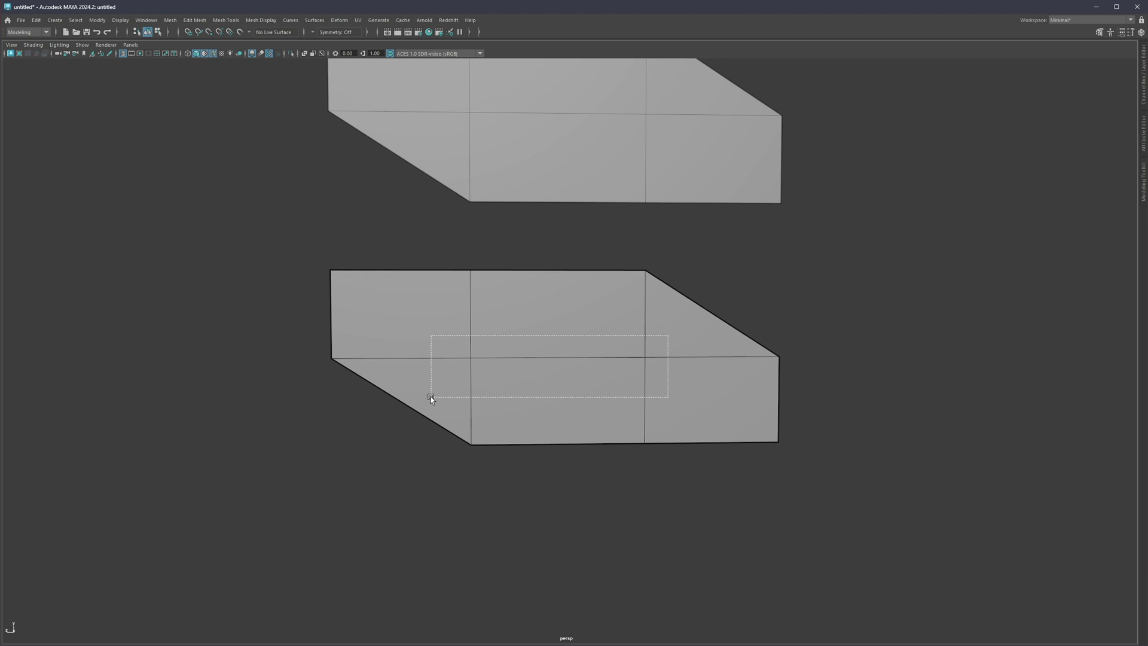
pyautogui.press('Delete')
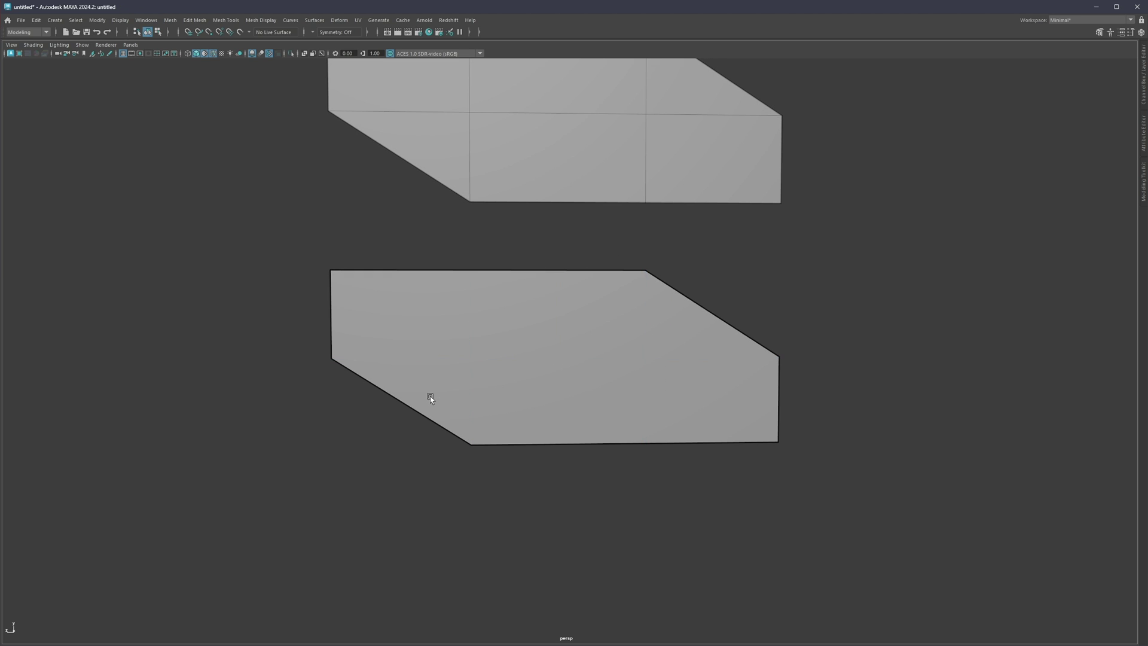
pyautogui.moveTo(549, 289); pyautogui.dragTo(522, 288, button='right')
pyautogui.moveTo(526, 248); pyautogui.dragTo(449, 287)
pyautogui.keyDown('shift'); pyautogui.click(645, 443); pyautogui.keyUp('shift')
pyautogui.press('Delete')
pyautogui.hotkey('ctrl', 'z')
pyautogui.hotkey('ctrl', 'z')
pyautogui.hotkey('ctrl', 'z')
pyautogui.hotkey('ctrl', 'z')
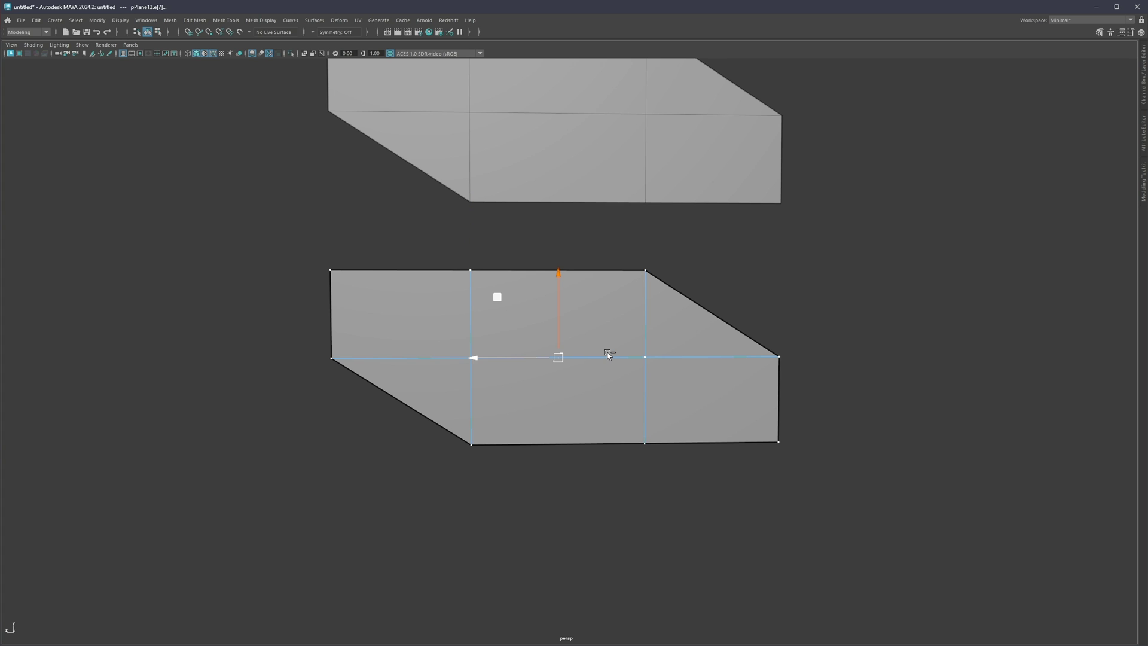
# Delete the horizontal row of interior edges running across the middle of the lower plane.
pyautogui.click(658, 360)
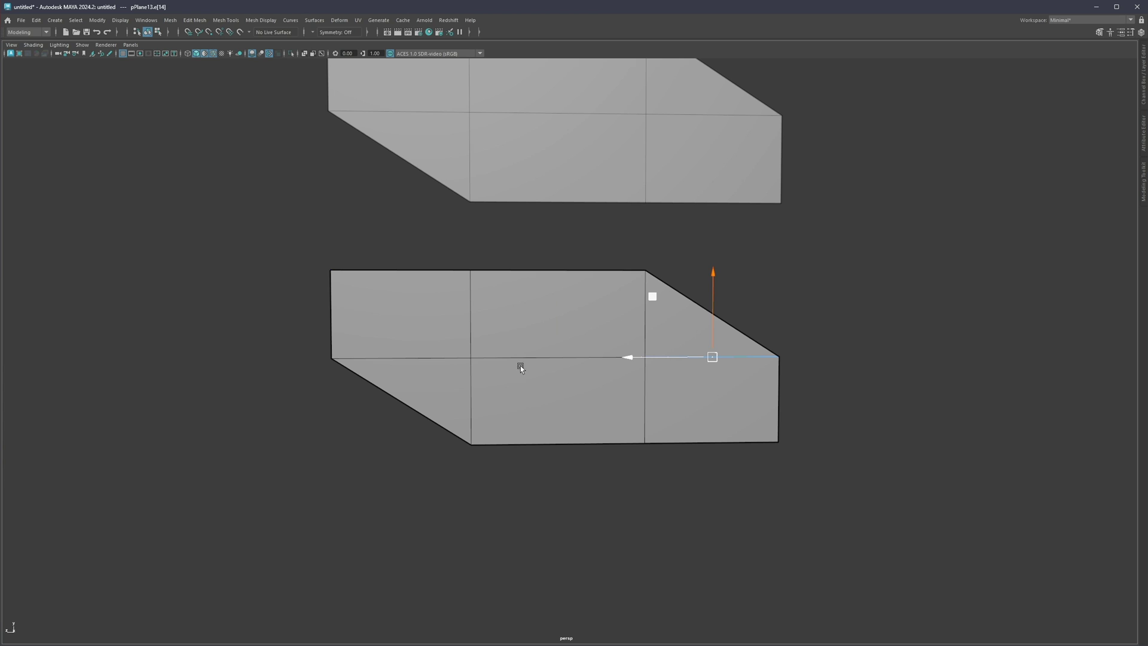
pyautogui.moveTo(411, 333); pyautogui.dragTo(408, 370)
pyautogui.press('q')
pyautogui.keyDown('shift'); pyautogui.moveTo(518, 341); pyautogui.dragTo(511, 376); pyautogui.keyUp('shift')
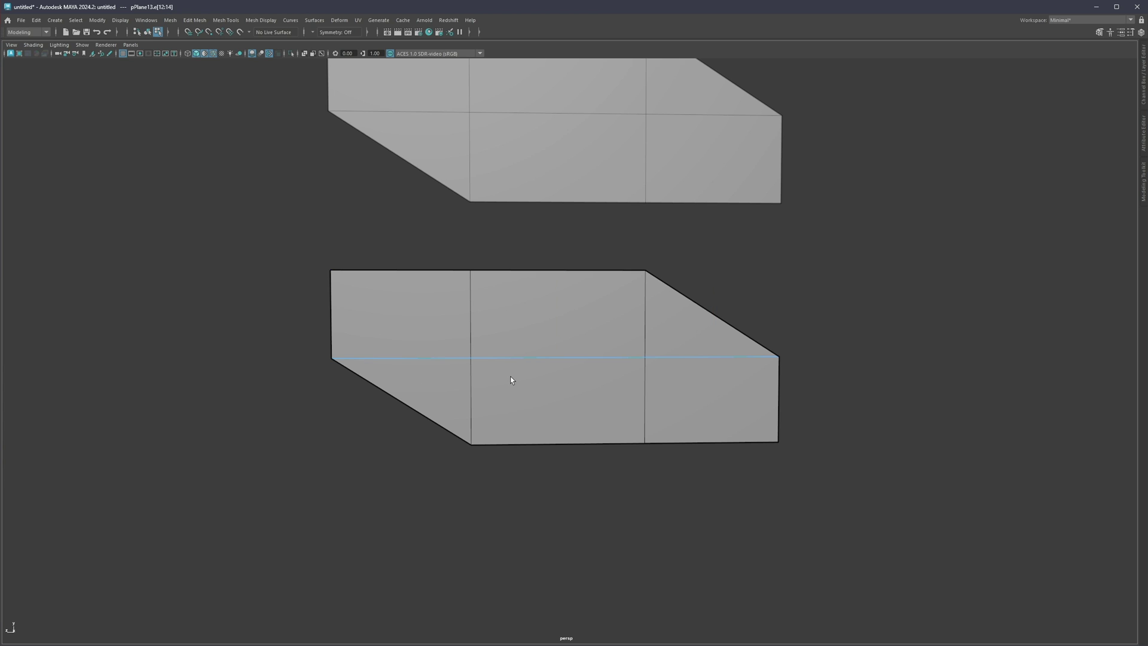
pyautogui.press('Delete')
# Check the lower plane's merged faces and delete the leftover midpoint vertices on its two vertical interior edges.
pyautogui.click(439, 348)
pyautogui.click(558, 358)
pyautogui.click(705, 383)
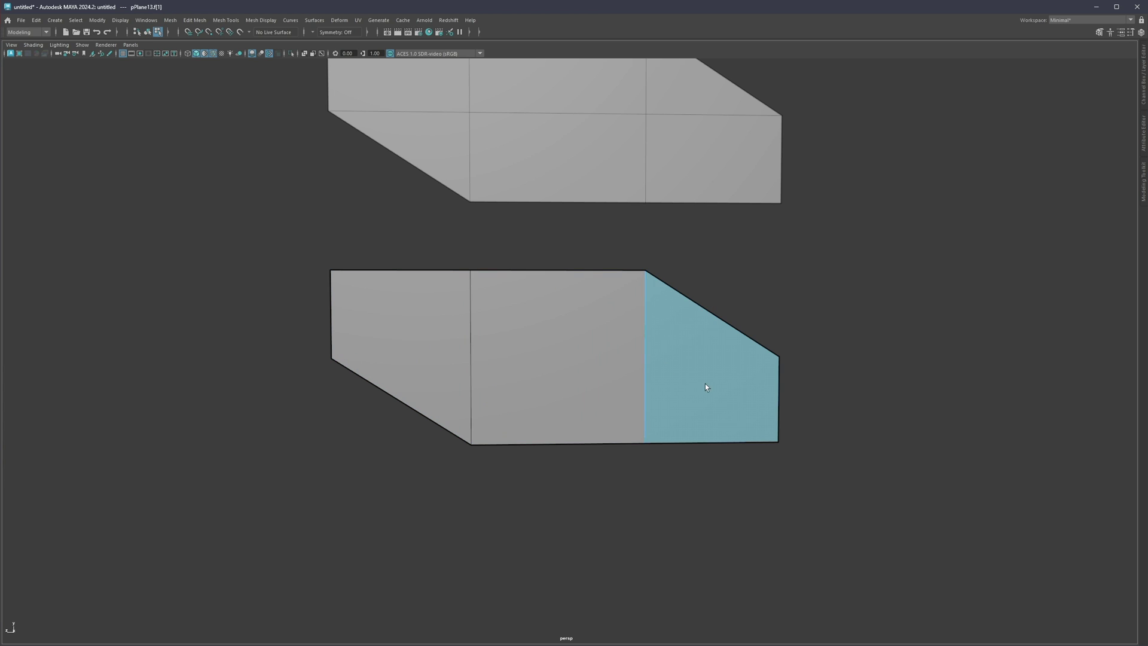
pyautogui.click(551, 377)
pyautogui.moveTo(552, 377); pyautogui.dragTo(546, 346, button='right')
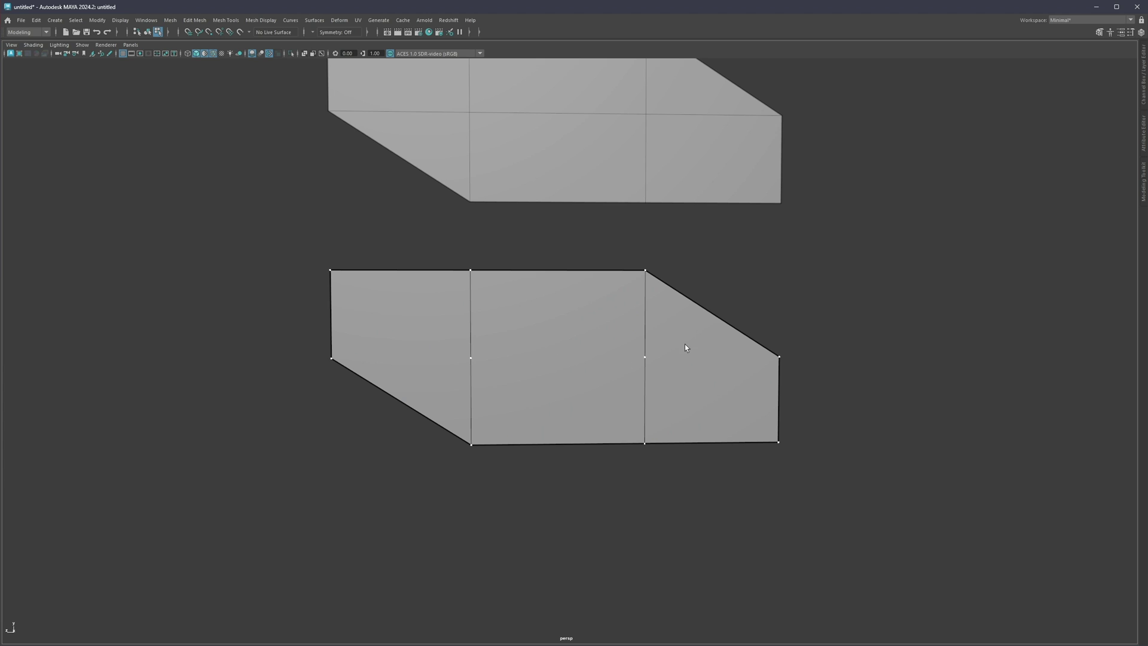
pyautogui.moveTo(667, 339); pyautogui.dragTo(451, 390)
pyautogui.press('Delete')
# Examine each of the lower plane's three full-height faces in turn.
pyautogui.moveTo(507, 383); pyautogui.dragTo(507, 353, button='right')
pyautogui.press('F11')
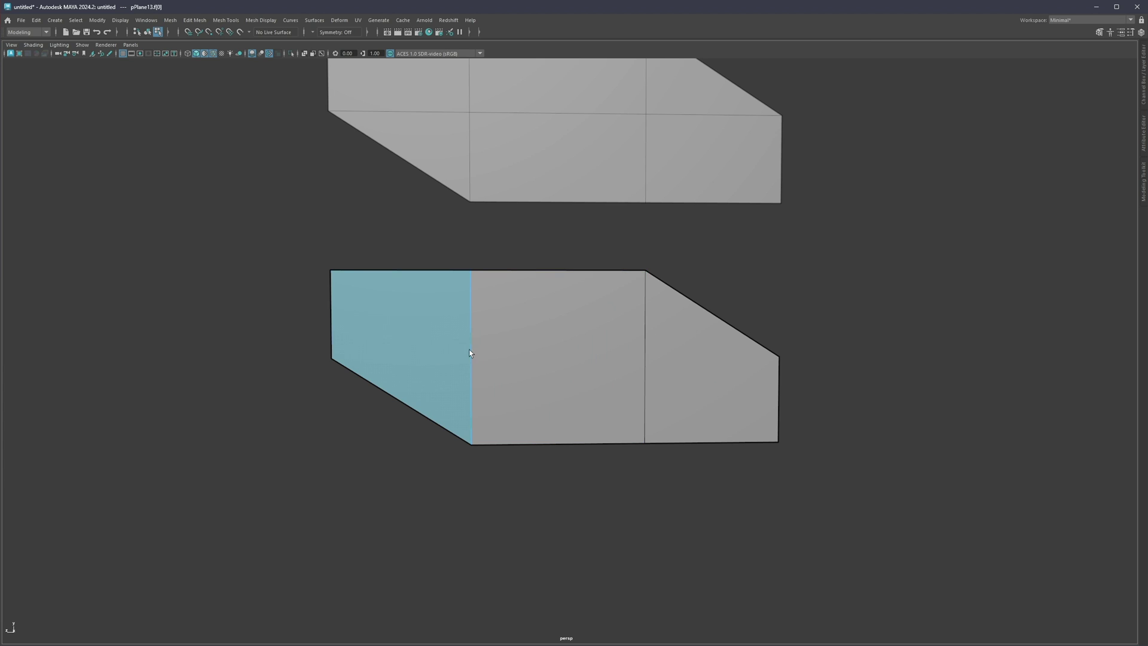
pyautogui.click(694, 360)
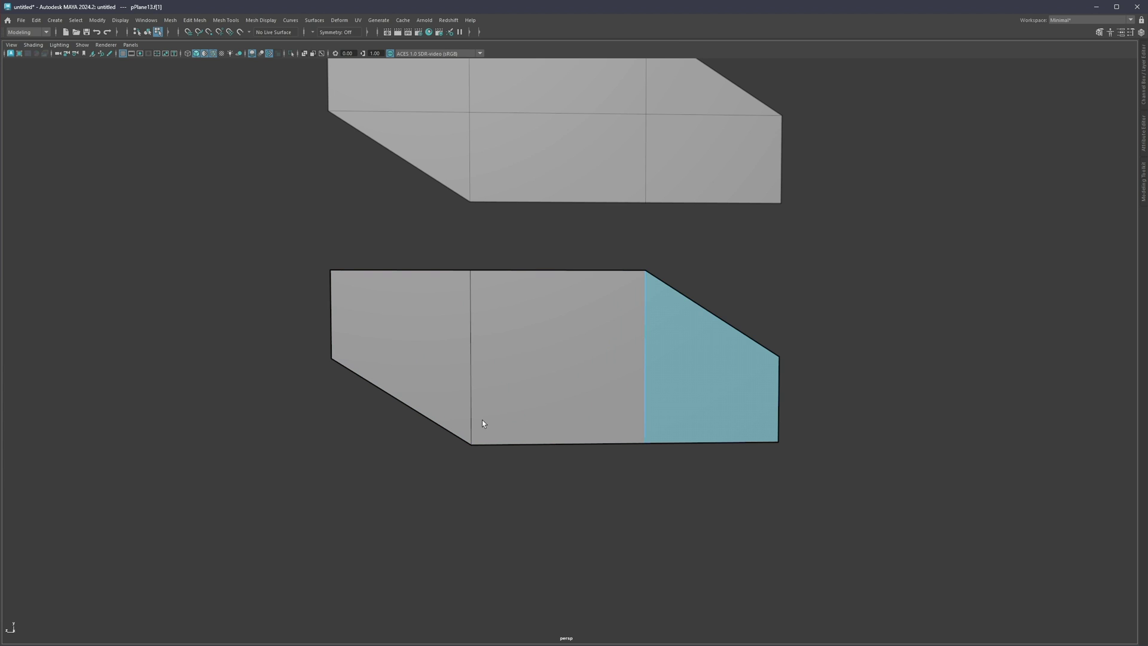
pyautogui.click(414, 329)
pyautogui.click(601, 357)
pyautogui.click(688, 362)
pyautogui.click(576, 361)
pyautogui.click(405, 334)
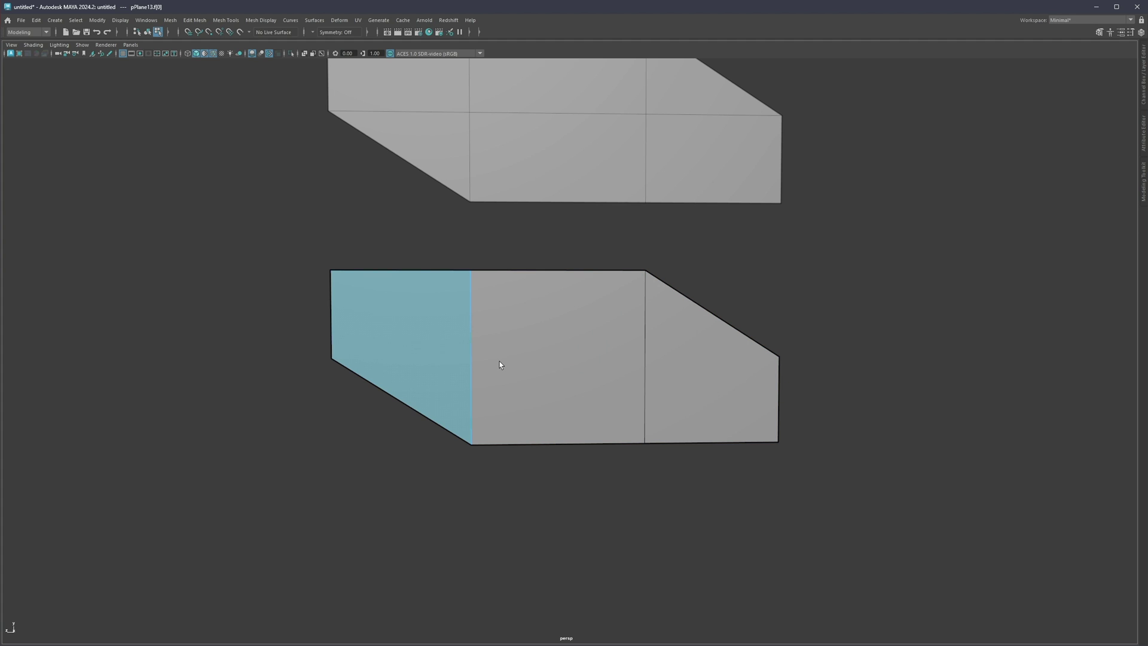
# Insert centred edge loops with Multi-Cut on the lower plane: one lengthwise through all sections and one vertically through each section.
pyautogui.hotkey('ctrl', 'shift', 'x')
pyautogui.keyDown('ctrl'); pyautogui.middleClick(475, 362); pyautogui.keyUp('ctrl')
pyautogui.click(559, 377)
pyautogui.click(713, 377)
pyautogui.click(400, 341)
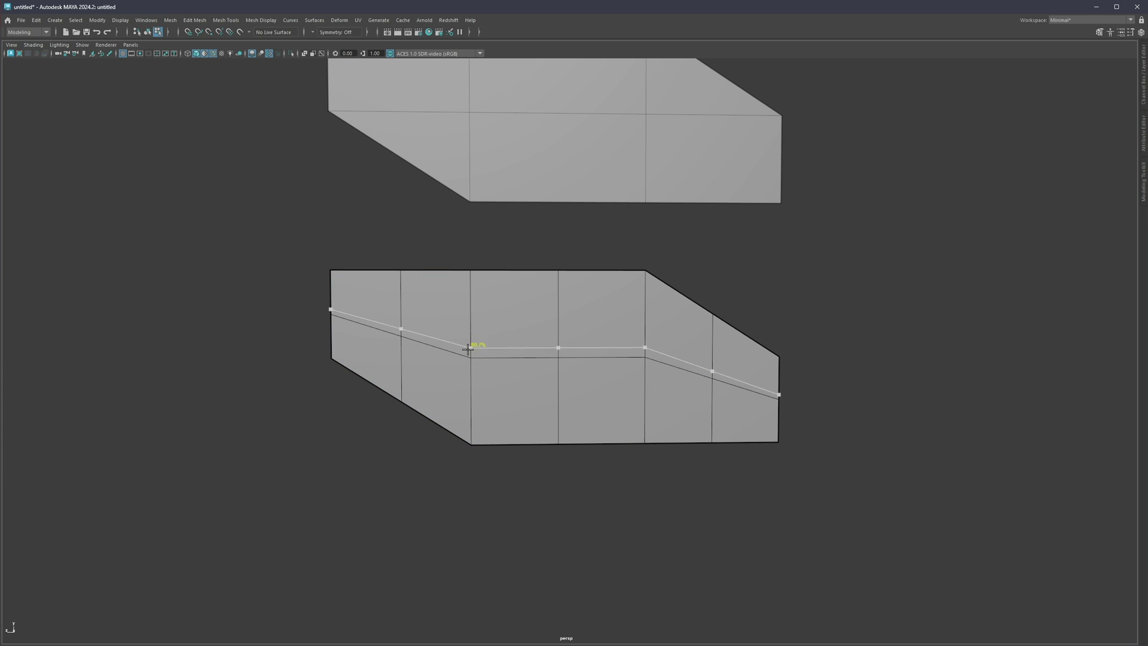
# Insert centred edge loops halving the lower plane's upper and lower rows and the columns of its middle and right sections.
pyautogui.keyDown('ctrl'); pyautogui.middleClick(485, 311); pyautogui.keyUp('ctrl')
pyautogui.keyDown('ctrl'); pyautogui.middleClick(516, 362); pyautogui.keyUp('ctrl')
pyautogui.keyDown('ctrl'); pyautogui.middleClick(609, 391); pyautogui.keyUp('ctrl')
pyautogui.keyDown('ctrl'); pyautogui.middleClick(641, 395); pyautogui.keyUp('ctrl')
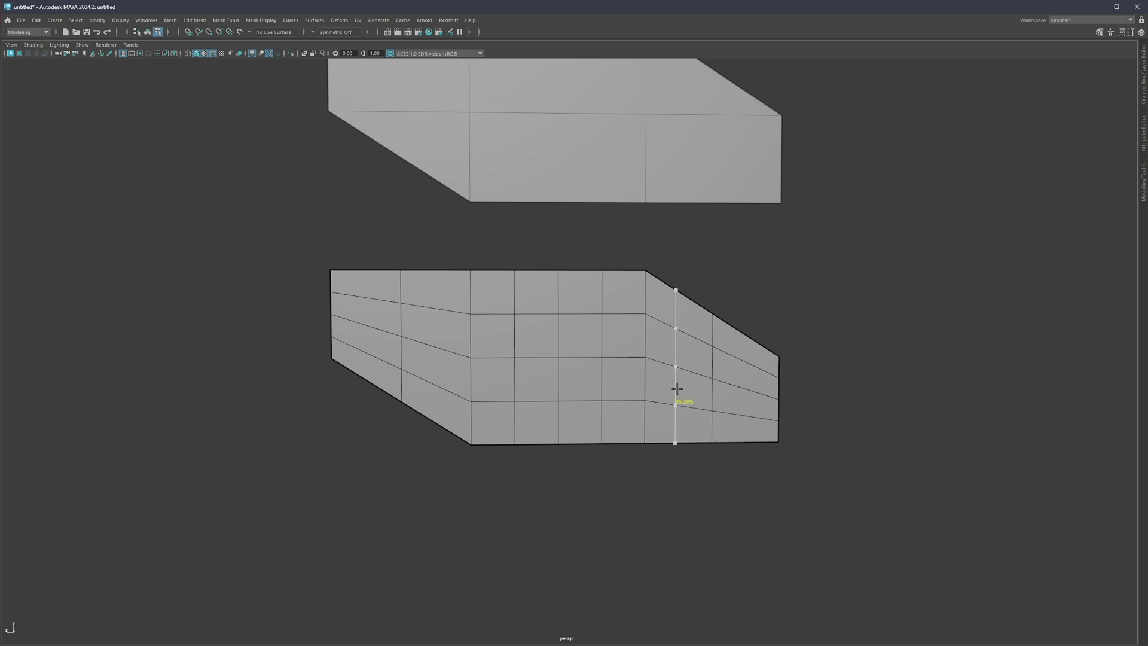
pyautogui.keyDown('ctrl'); pyautogui.middleClick(678, 389); pyautogui.keyUp('ctrl')
pyautogui.click(745, 383)
# Insert more centred edge loops to halve the two central rows and divide the middle section into eight columns.
pyautogui.click(623, 379)
pyautogui.click(580, 359)
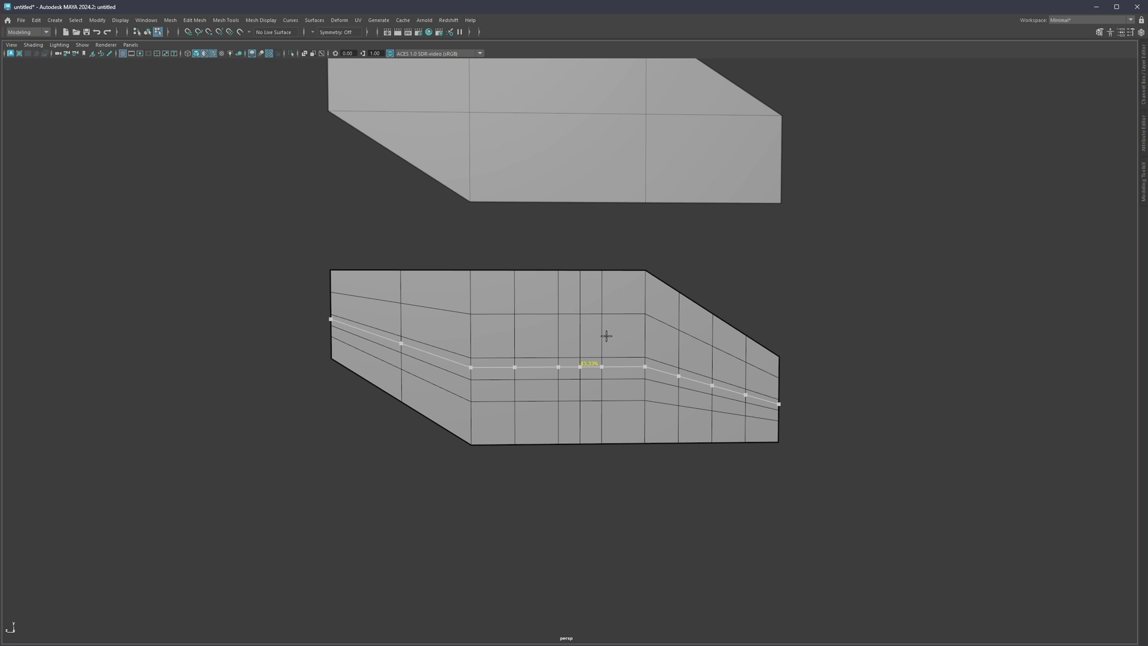
pyautogui.click(601, 335)
pyautogui.click(623, 308)
pyautogui.click(536, 315)
pyautogui.click(493, 317)
pyautogui.click(436, 317)
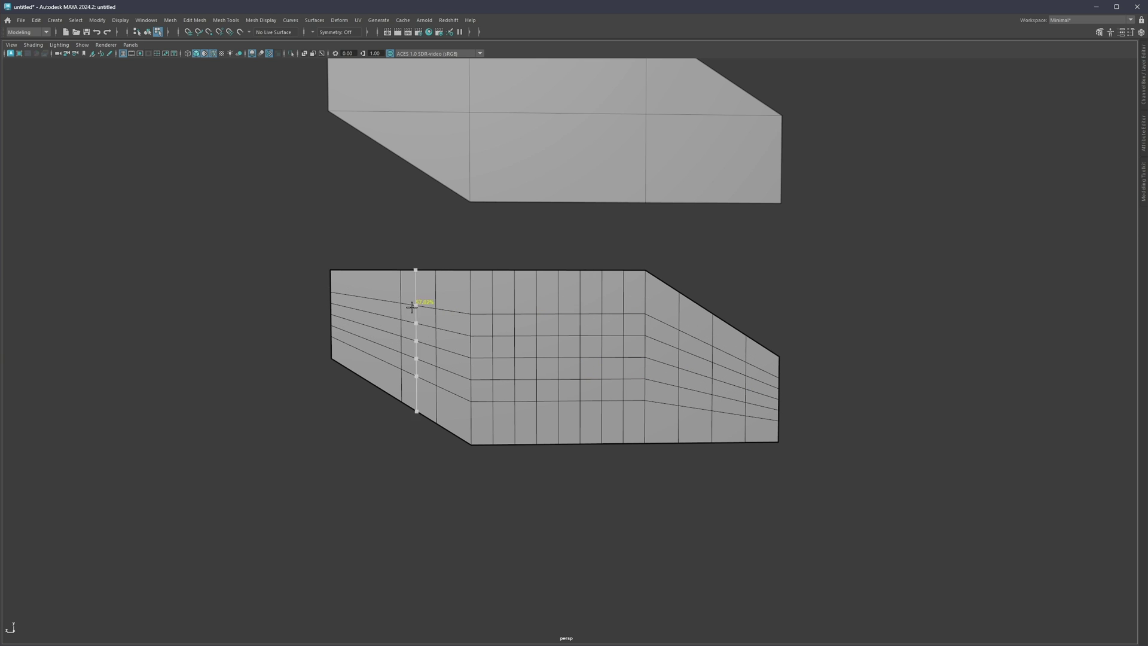
# Insert centred edge loops to divide the left section into eight columns and halve the lowest row.
pyautogui.click(366, 323)
pyautogui.click(419, 365)
pyautogui.click(453, 412)
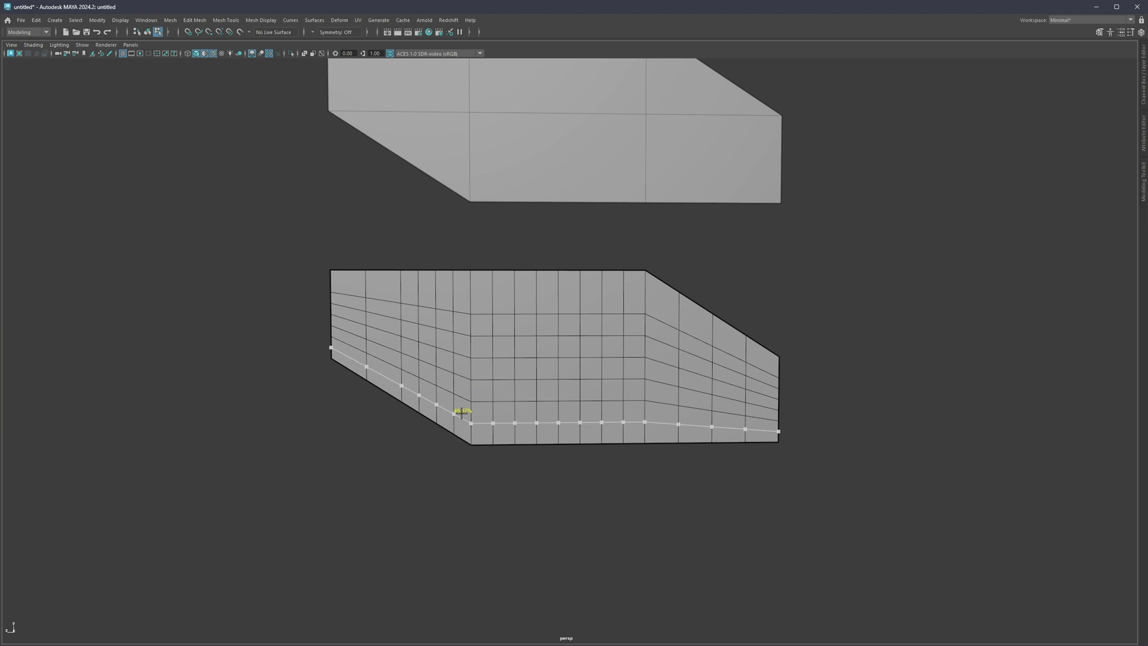
pyautogui.click(451, 410)
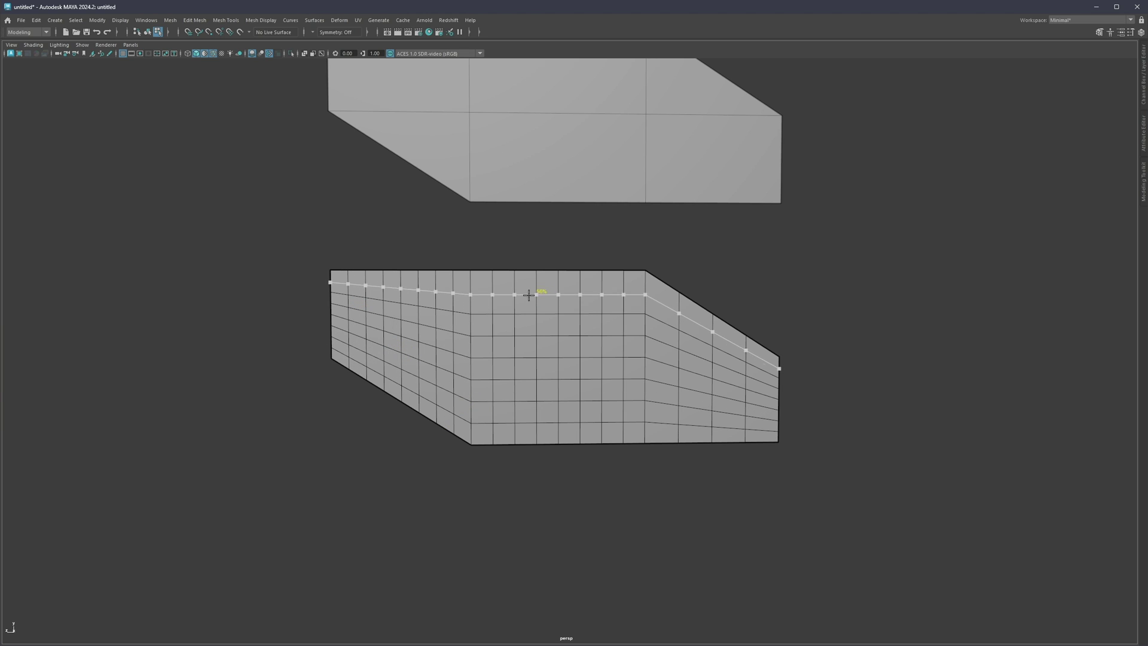
# Insert the remaining centred edge loops to divide the right section into eight columns, and leave Multi-Cut.
pyautogui.keyDown('ctrl'); pyautogui.middleClick(697, 366); pyautogui.keyUp('ctrl')
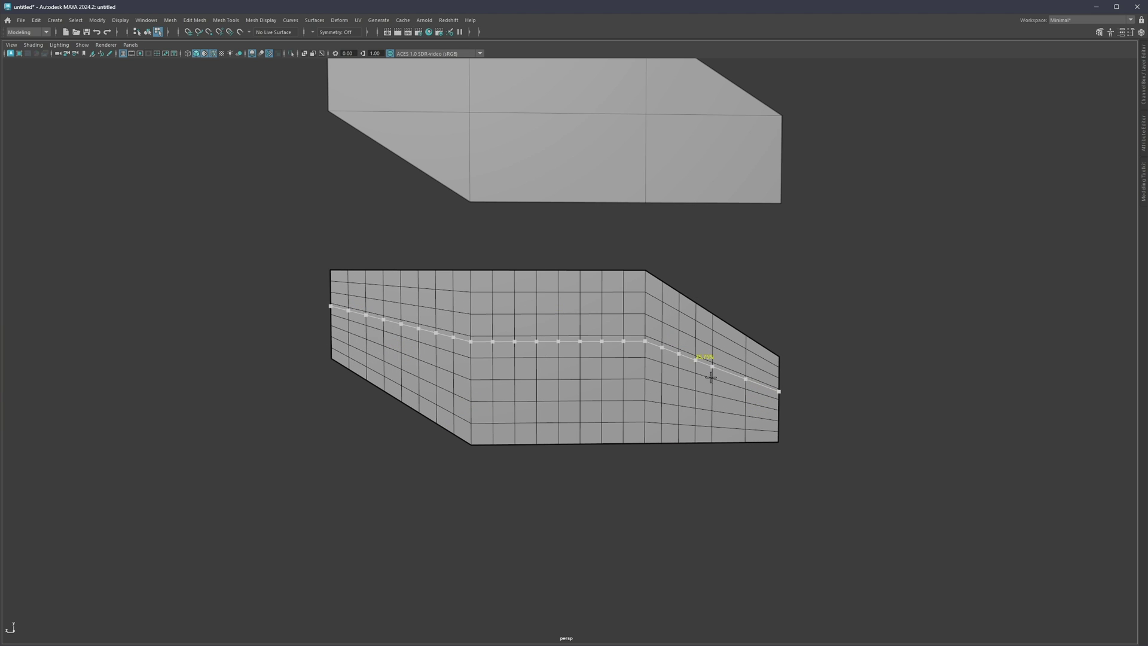
pyautogui.keyDown('ctrl'); pyautogui.middleClick(730, 388); pyautogui.keyUp('ctrl')
pyautogui.keyDown('ctrl'); pyautogui.middleClick(765, 404); pyautogui.keyUp('ctrl')
pyautogui.press('q')
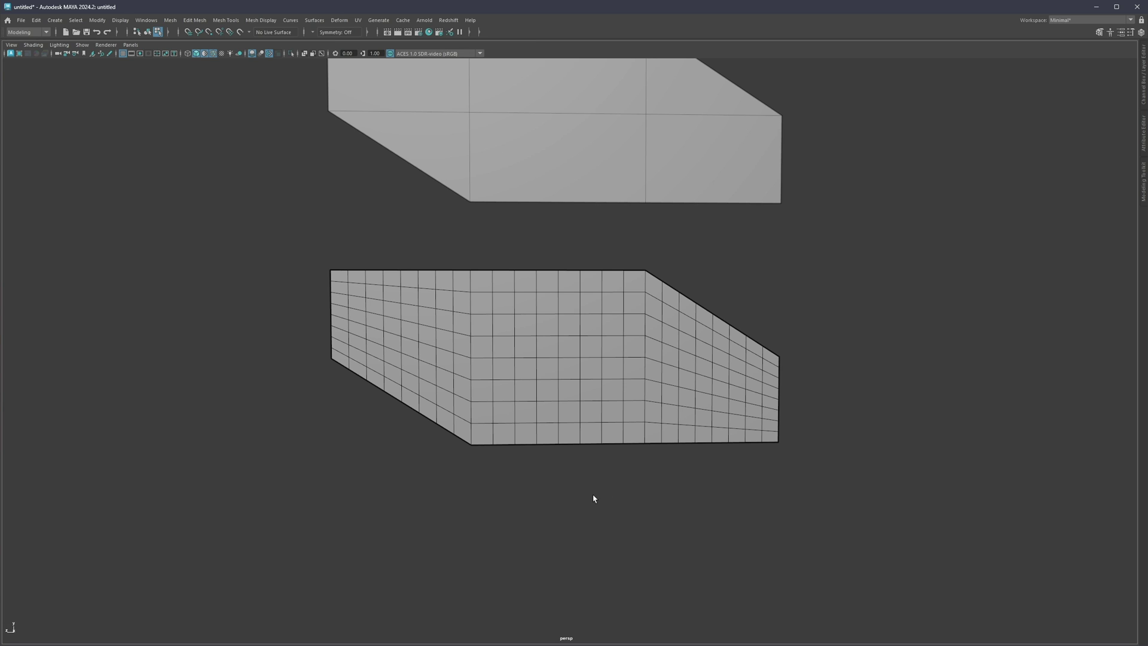
pyautogui.hotkey('ctrl', 'z')
pyautogui.hotkey('ctrl', 'z')
pyautogui.moveTo(554, 382); pyautogui.dragTo(555, 383)
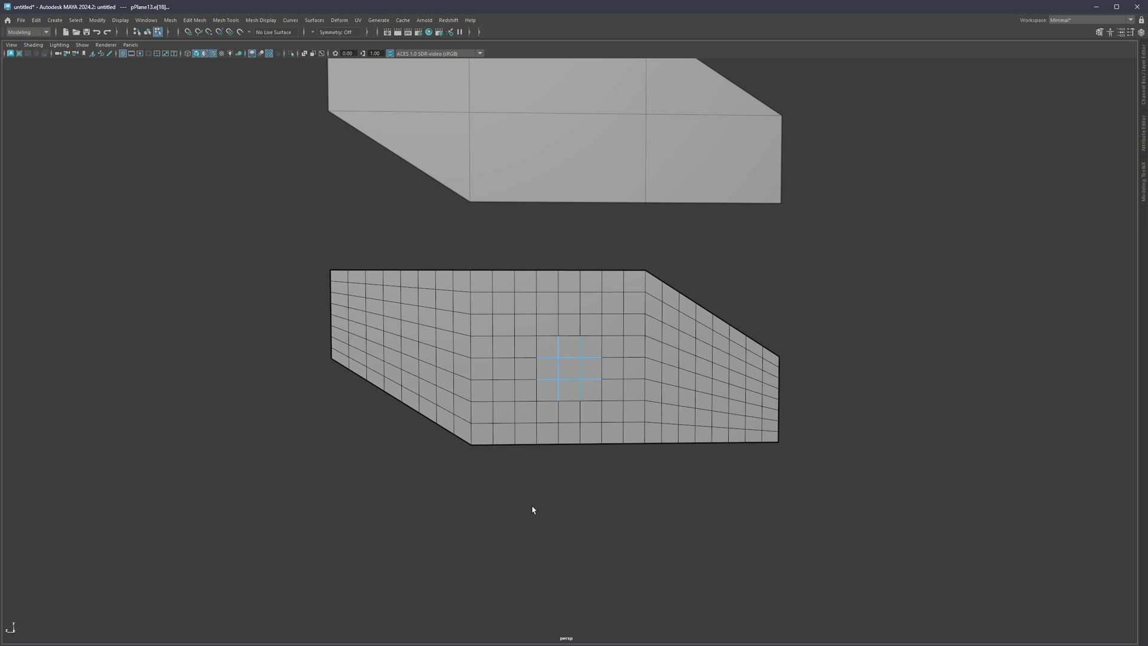
# Duplicate the unsubdivided upper plane, place the copy below the subdivided one, and frame it.
pyautogui.press('F8')
pyautogui.click(557, 496)
pyautogui.click(590, 191)
pyautogui.keyDown('alt'); pyautogui.moveTo(702, 154); pyautogui.dragTo(622, 164, button='right'); pyautogui.keyUp('alt')
pyautogui.press('w')
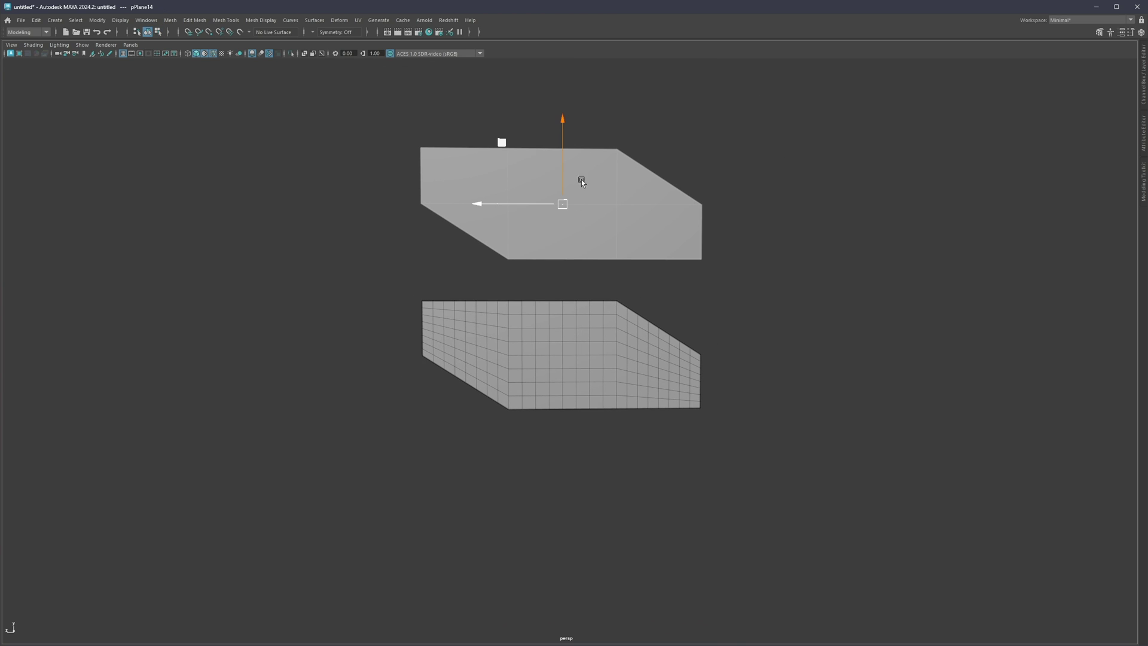
pyautogui.keyDown('shift'); pyautogui.moveTo(562, 154); pyautogui.dragTo(589, 446); pyautogui.keyUp('shift')
pyautogui.press('f')
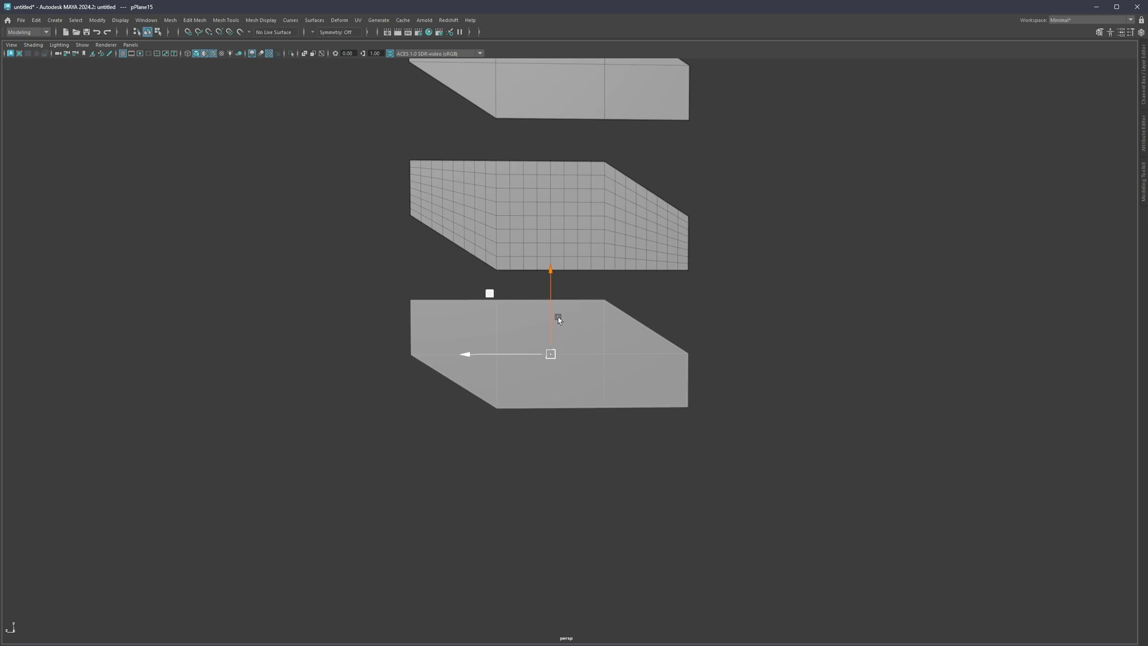
# Delete both vertical interior edge lines from the new bottom plane, keeping the horizontal middle line.
pyautogui.press('F10')
pyautogui.click(636, 359)
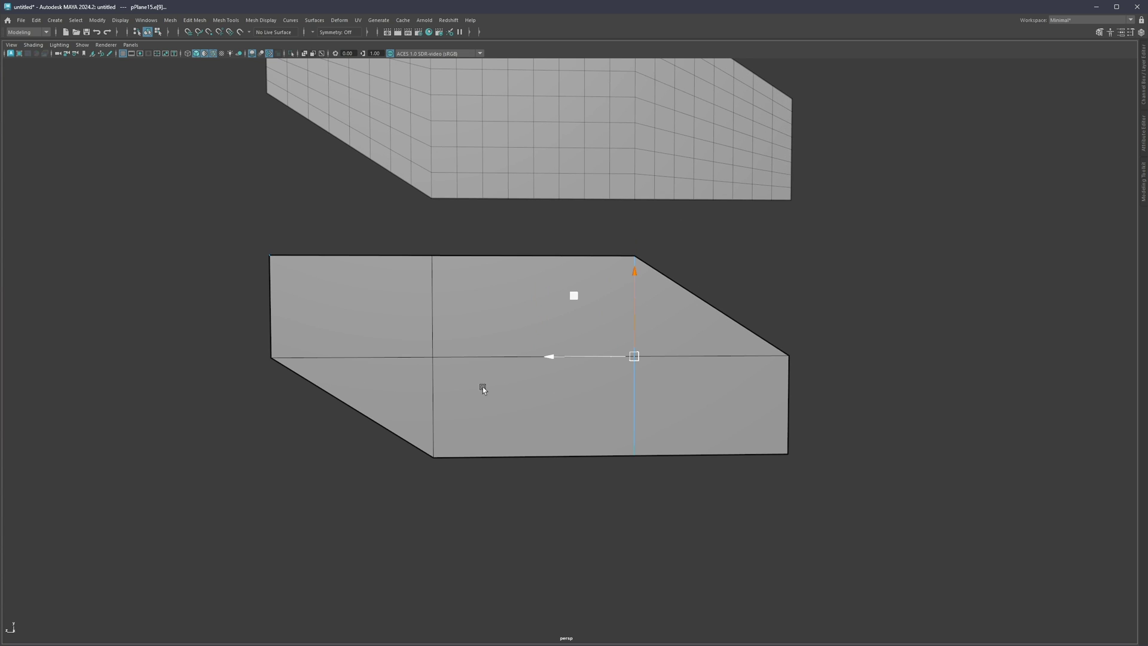
pyautogui.keyDown('shift'); pyautogui.click(419, 321); pyautogui.keyUp('shift')
pyautogui.hotkey('ctrl', 'Delete')
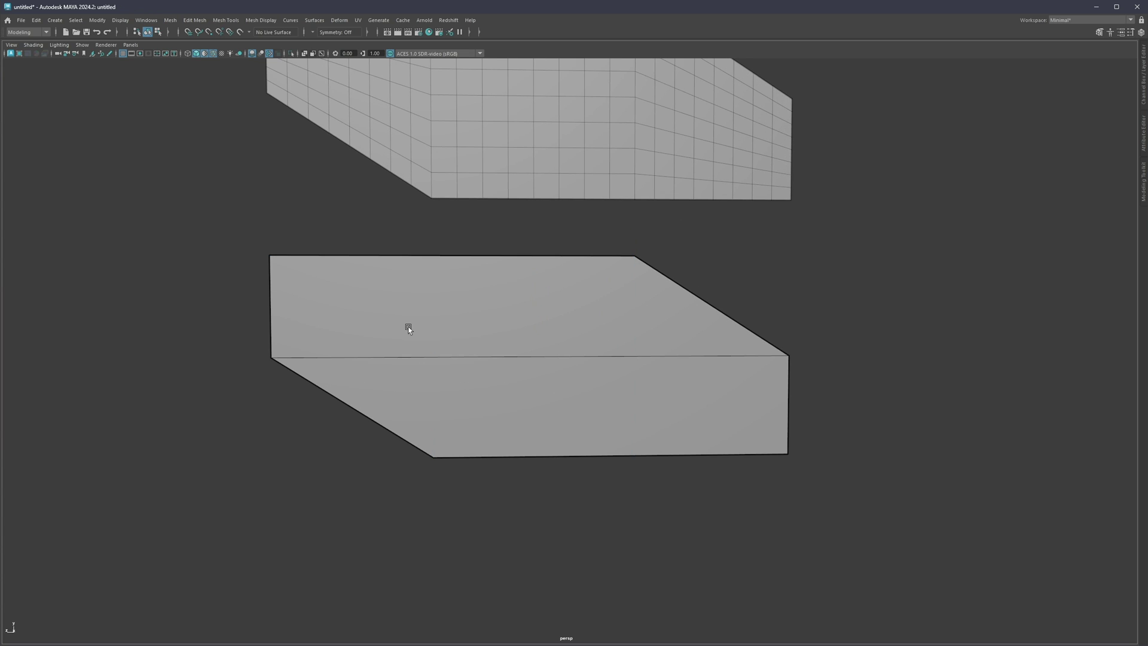
# Delete the leftover vertices along the top border, horizontal middle line and bottom border of the lowest plane.
pyautogui.press('F11')
pyautogui.click(454, 326)
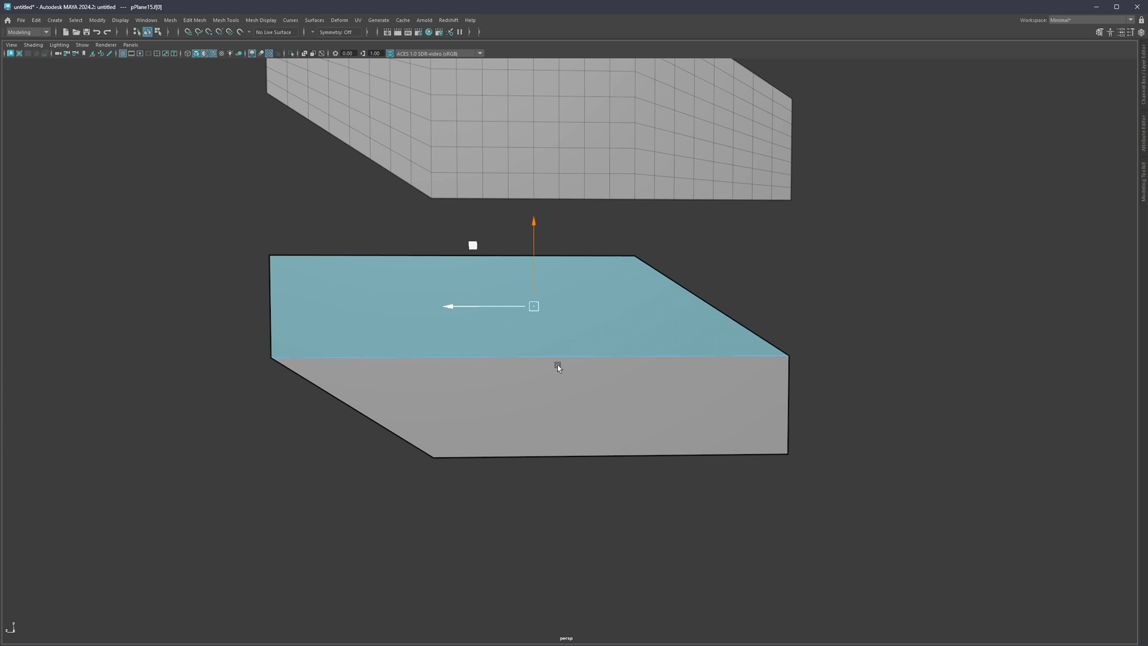
pyautogui.hotkey('ctrl', 'shift', 'x')
pyautogui.press('w')
pyautogui.press('F9')
pyautogui.moveTo(639, 345); pyautogui.dragTo(361, 388)
pyautogui.keyDown('shift'); pyautogui.moveTo(462, 229); pyautogui.dragTo(419, 272); pyautogui.keyUp('shift')
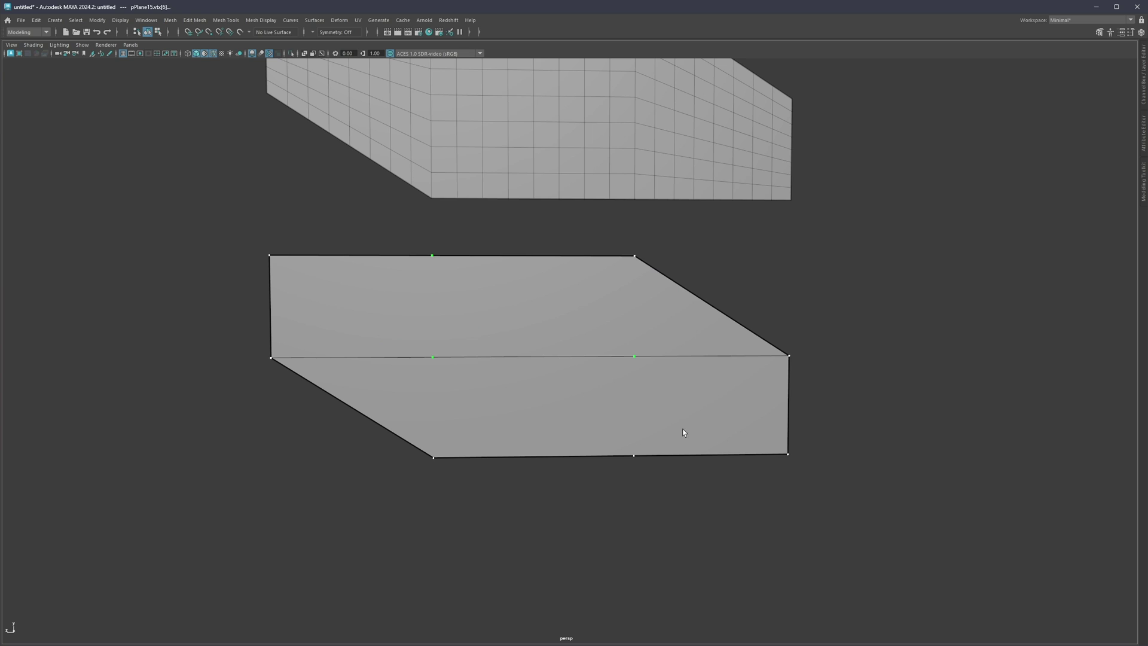
pyautogui.keyDown('shift'); pyautogui.moveTo(683, 428); pyautogui.dragTo(607, 477); pyautogui.keyUp('shift')
pyautogui.press('Delete')
# Insert a centred edge loop with Multi-Cut across the lowest plane's horizontal middle line, and leave the tool.
pyautogui.hotkey('ctrl', 'shift', 'x')
pyautogui.keyDown('ctrl'); pyautogui.middleClick(529, 357); pyautogui.keyUp('ctrl')
pyautogui.click(433, 457)
pyautogui.press('q')
# Inspect the four faces of the lowest plane by selecting each one in turn.
pyautogui.press('F11')
pyautogui.click(589, 341)
pyautogui.click(435, 320)
pyautogui.click(611, 394)
pyautogui.click(477, 397)
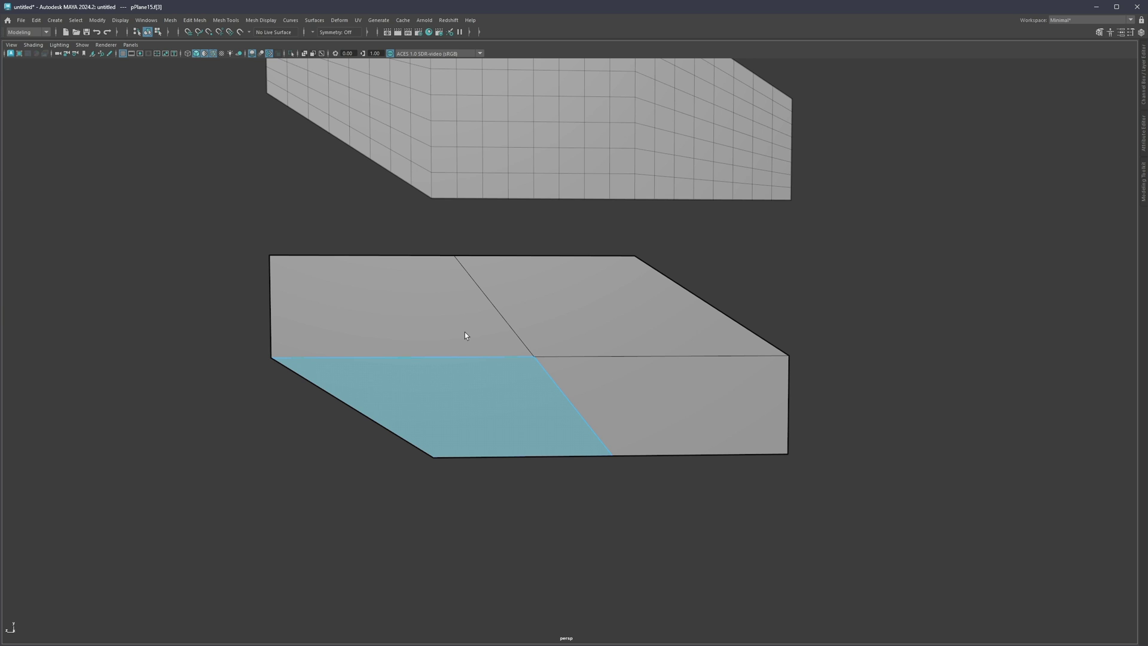
pyautogui.hotkey('alt', 'd')
pyautogui.keyDown('alt'); pyautogui.moveTo(523, 312); pyautogui.dragTo(500, 308); pyautogui.keyUp('alt')
pyautogui.click(487, 374)
pyautogui.click(527, 323)
pyautogui.click(515, 372)
pyautogui.click(489, 347)
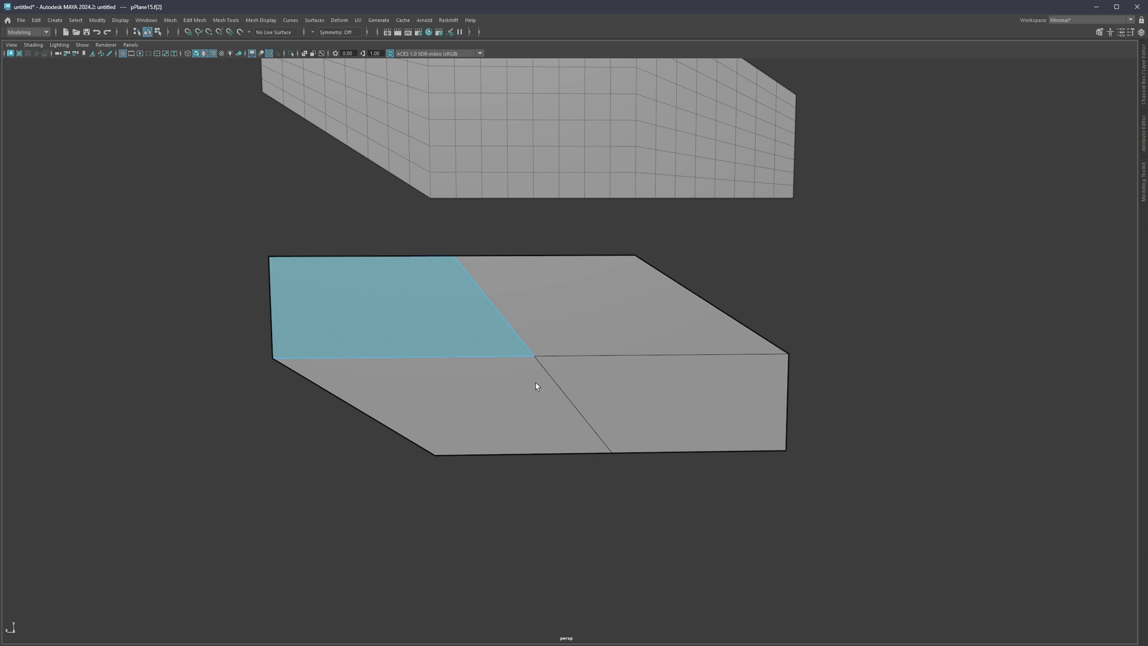
# Examine the lowest plane's horizontal and diagonal interior edge lines by selecting each loop.
pyautogui.press('F10')
pyautogui.doubleClick(583, 355)
pyautogui.press('w')
pyautogui.keyDown('alt'); pyautogui.moveTo(526, 379); pyautogui.dragTo(583, 377); pyautogui.keyUp('alt')
pyautogui.hotkey('ctrl', 'z')
pyautogui.hotkey('ctrl', 'z')
pyautogui.doubleClick(568, 400)
pyautogui.keyDown('alt'); pyautogui.moveTo(560, 413); pyautogui.dragTo(564, 354); pyautogui.keyUp('alt')
pyautogui.hotkey('ctrl', 'z')
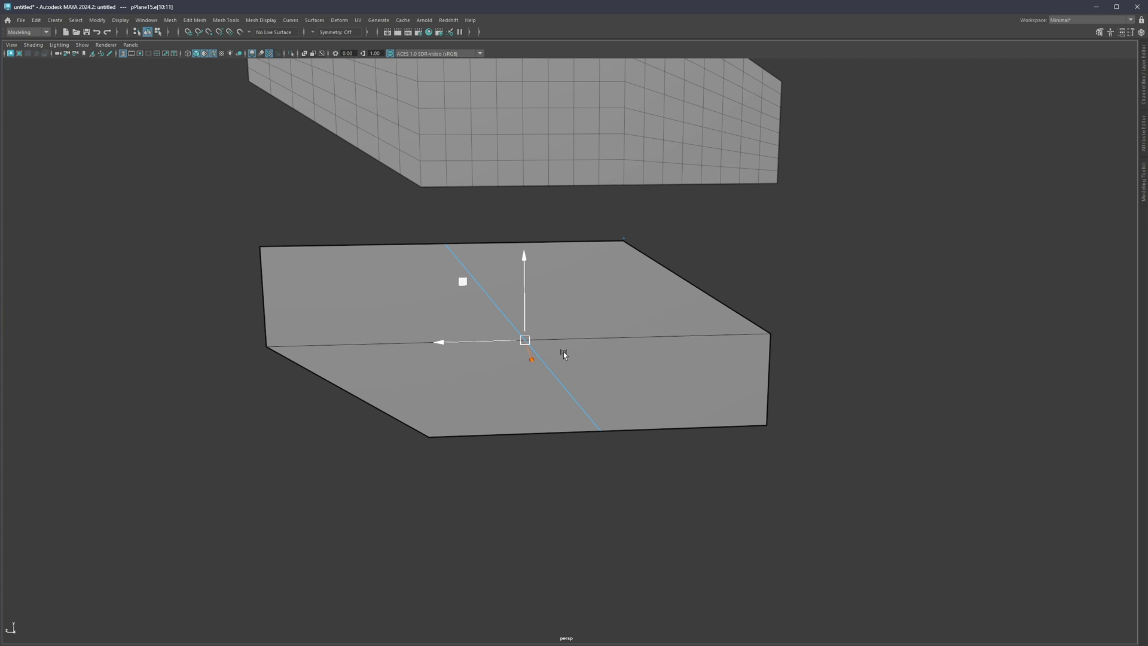
# Insert centred edge loops with Multi-Cut to divide the right half into four columns, the left half into two, and the plane into four rows.
pyautogui.keyDown('shift'); pyautogui.moveTo(525, 340); pyautogui.dragTo(595, 358, button='right'); pyautogui.keyUp('shift')
pyautogui.keyDown('ctrl'); pyautogui.middleClick(622, 338); pyautogui.keyUp('ctrl')
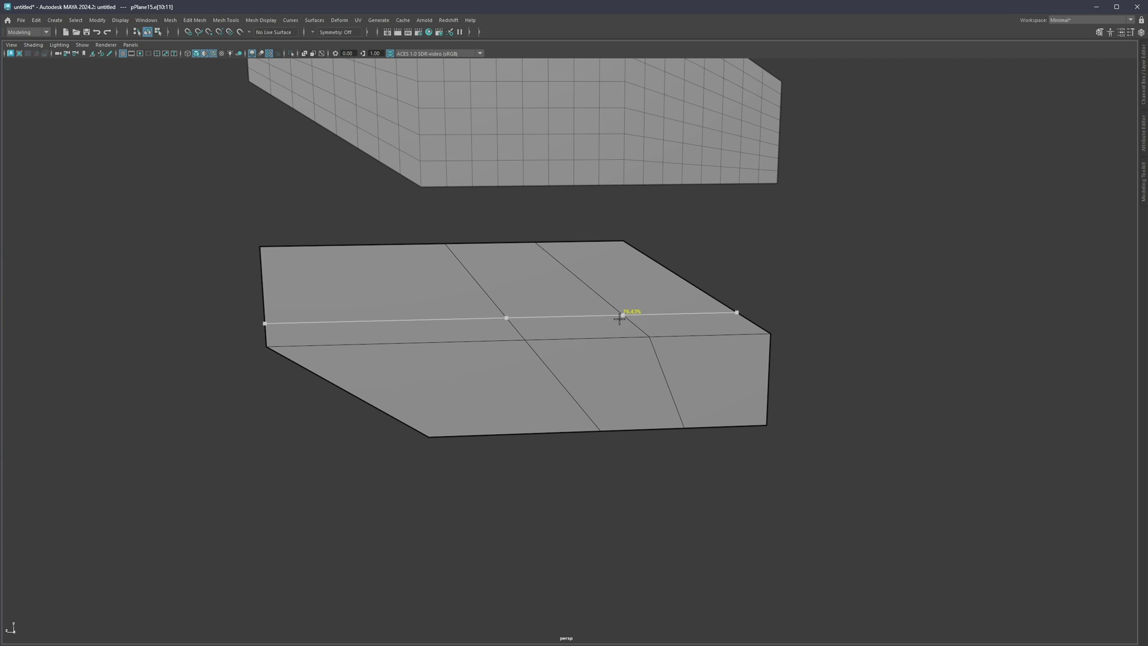
pyautogui.keyDown('ctrl'); pyautogui.middleClick(467, 342); pyautogui.keyUp('ctrl')
pyautogui.keyDown('ctrl'); pyautogui.middleClick(559, 389); pyautogui.keyUp('ctrl')
pyautogui.keyDown('ctrl'); pyautogui.middleClick(553, 294); pyautogui.keyUp('ctrl')
pyautogui.keyDown('ctrl'); pyautogui.middleClick(625, 338); pyautogui.keyUp('ctrl')
pyautogui.keyDown('ctrl'); pyautogui.middleClick(664, 315); pyautogui.keyUp('ctrl')
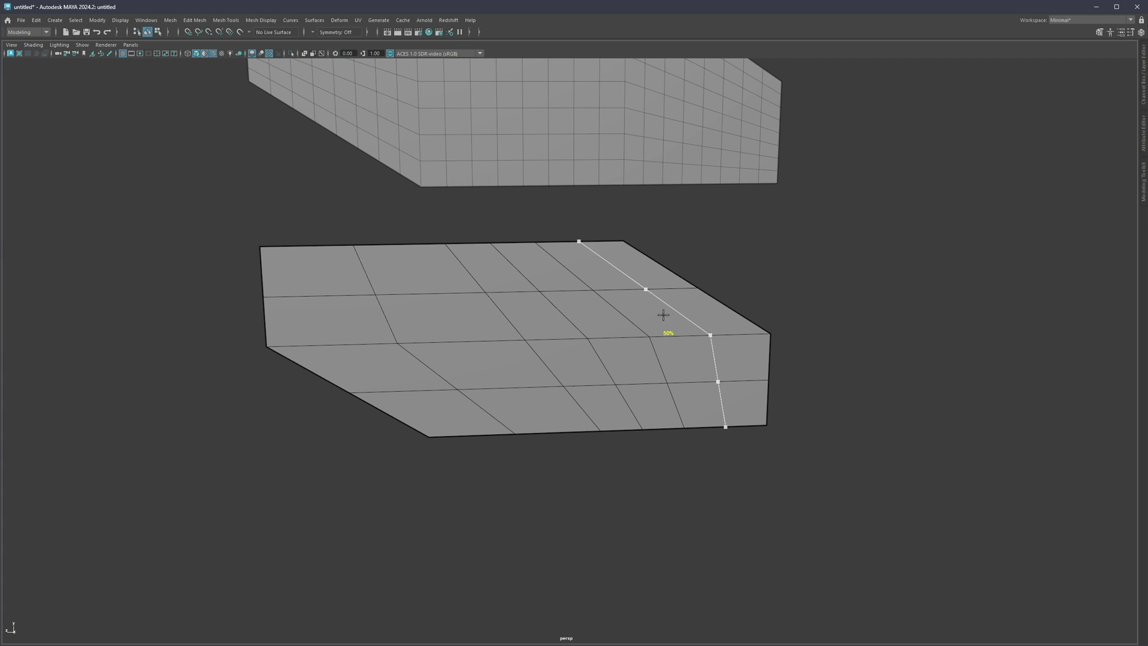
# Insert more centred edge loops on the lowest plane, subdividing the right half's columns and the rows above and below the middle line.
pyautogui.keyDown('ctrl'); pyautogui.middleClick(721, 402); pyautogui.keyUp('ctrl')
pyautogui.click(736, 380)
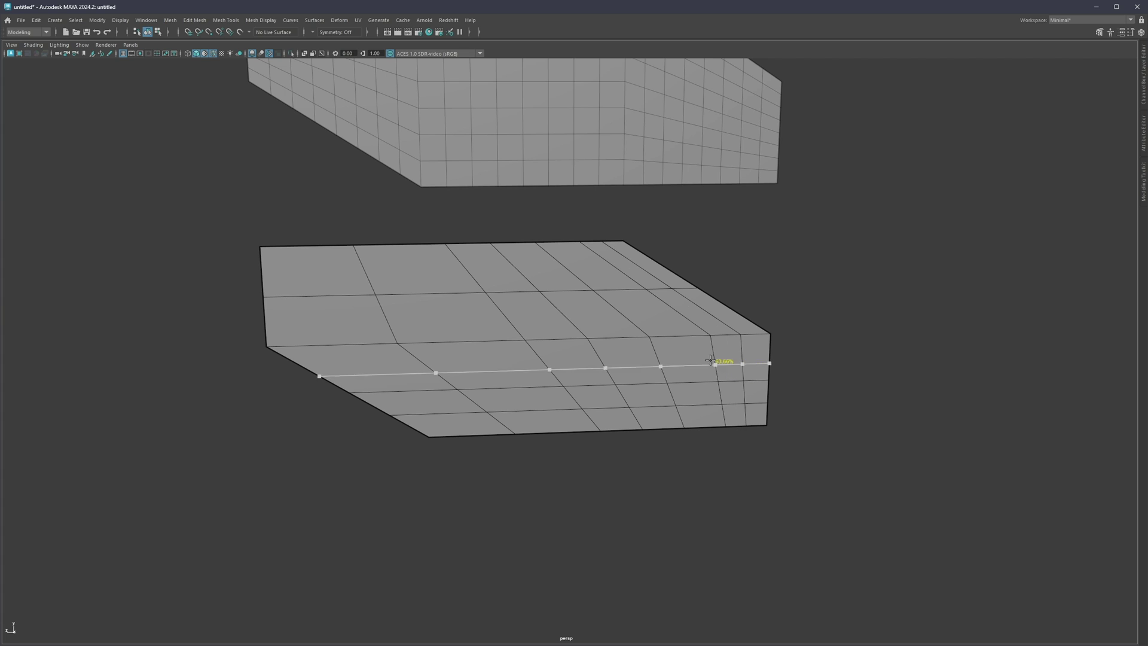
pyautogui.click(661, 316)
pyautogui.click(569, 264)
pyautogui.keyDown('ctrl'); pyautogui.middleClick(469, 342); pyautogui.keyUp('ctrl')
pyautogui.keyDown('ctrl'); pyautogui.middleClick(491, 346); pyautogui.keyUp('ctrl')
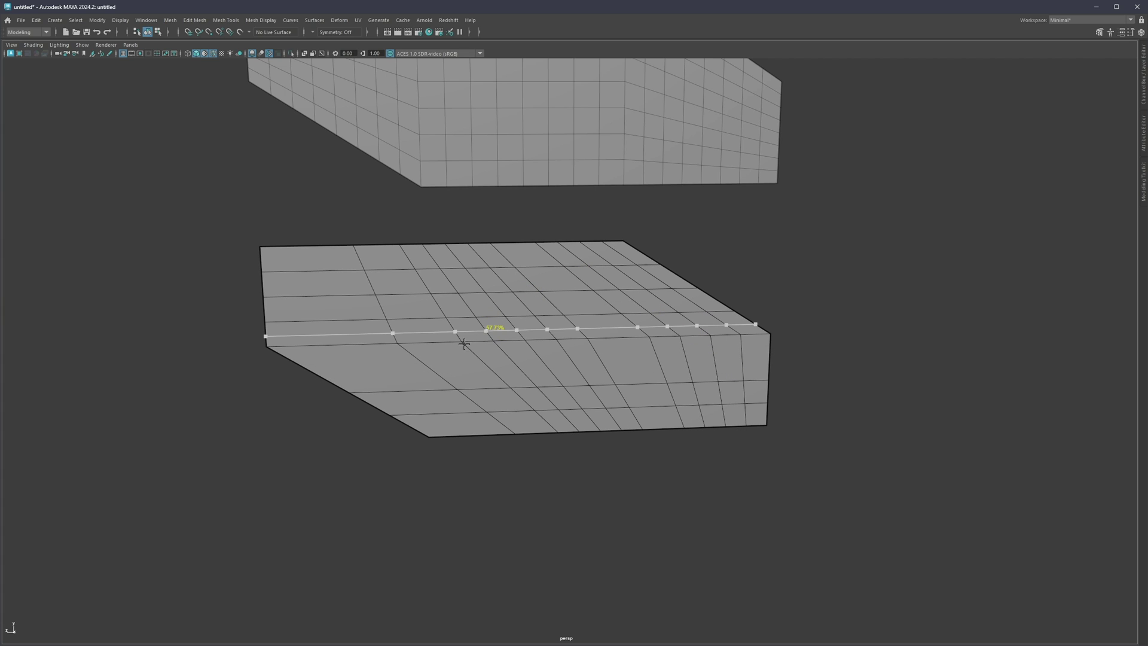
# Insert the remaining centred edge loops to complete sixteen columns and eight rows on the lowest plane, and leave Multi-Cut.
pyautogui.keyDown('ctrl'); pyautogui.middleClick(426, 345); pyautogui.keyUp('ctrl')
pyautogui.keyDown('ctrl'); pyautogui.middleClick(368, 350); pyautogui.keyUp('ctrl')
pyautogui.keyDown('ctrl'); pyautogui.middleClick(432, 361); pyautogui.keyUp('ctrl')
pyautogui.click(358, 302)
pyautogui.click(304, 297)
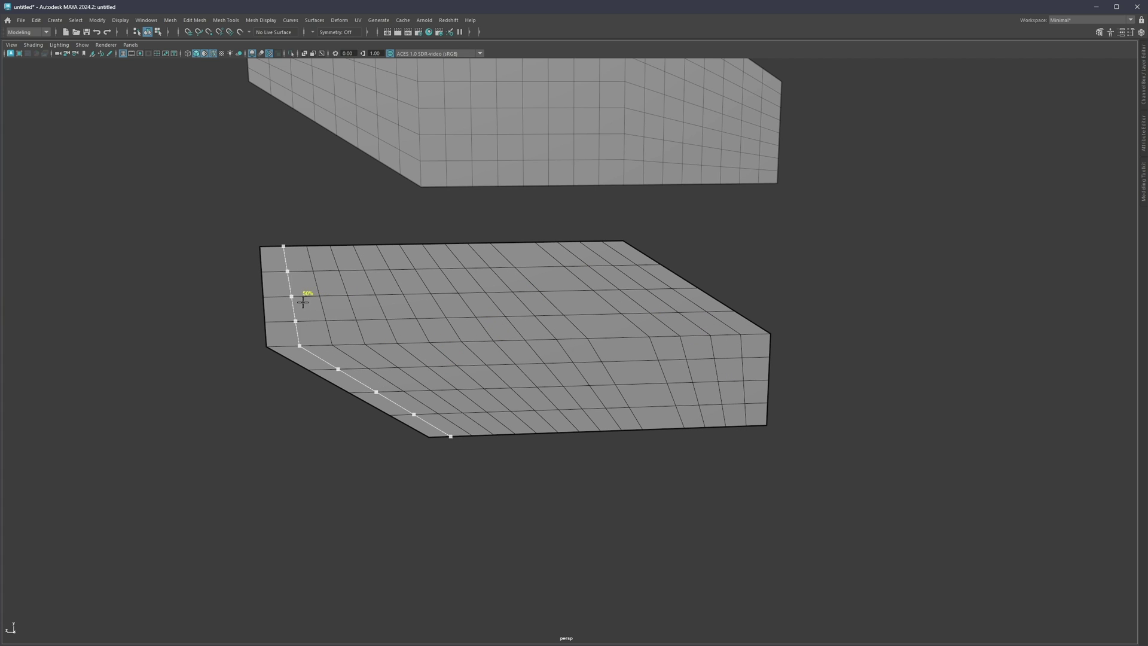
pyautogui.keyDown('alt'); pyautogui.moveTo(622, 389); pyautogui.dragTo(595, 372, button='right'); pyautogui.keyUp('alt')
pyautogui.keyDown('alt'); pyautogui.moveTo(597, 332); pyautogui.dragTo(612, 437, button='middle'); pyautogui.keyUp('alt')
pyautogui.keyDown('alt'); pyautogui.moveTo(611, 437); pyautogui.dragTo(599, 413, button='right'); pyautogui.keyUp('alt')
pyautogui.keyDown('alt'); pyautogui.moveTo(599, 413); pyautogui.dragTo(556, 389); pyautogui.keyUp('alt')
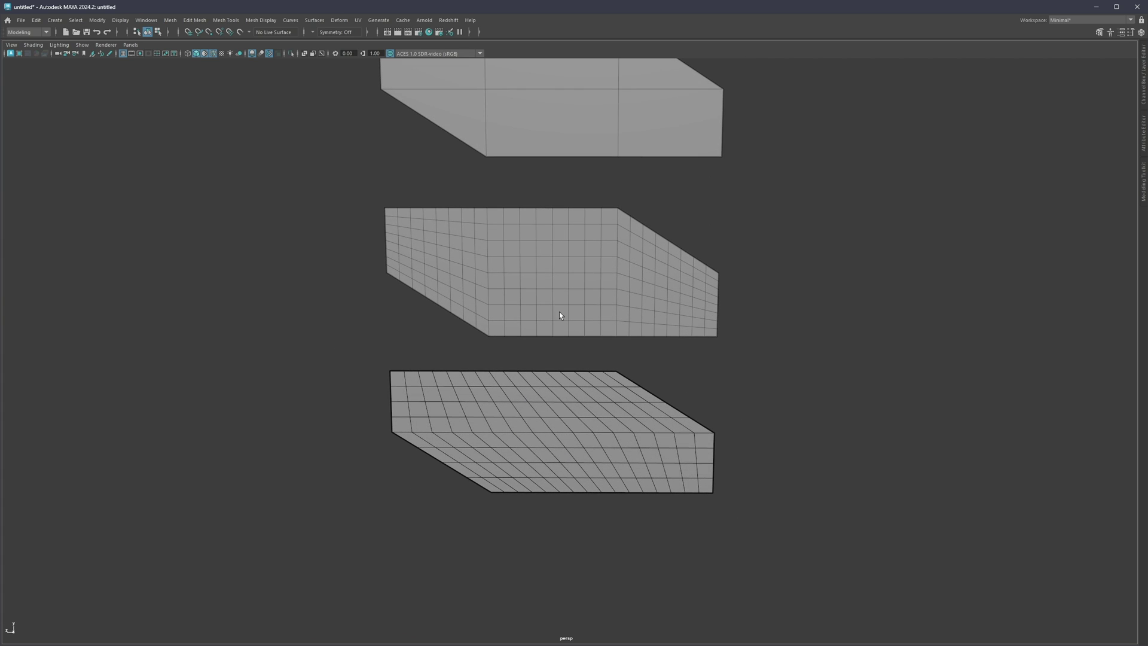
# Compare the column flow of the two subdivided planes by selecting a top-to-bottom face loop on each.
pyautogui.click(576, 427)
pyautogui.keyDown('shift'); pyautogui.doubleClick(585, 444); pyautogui.keyUp('shift')
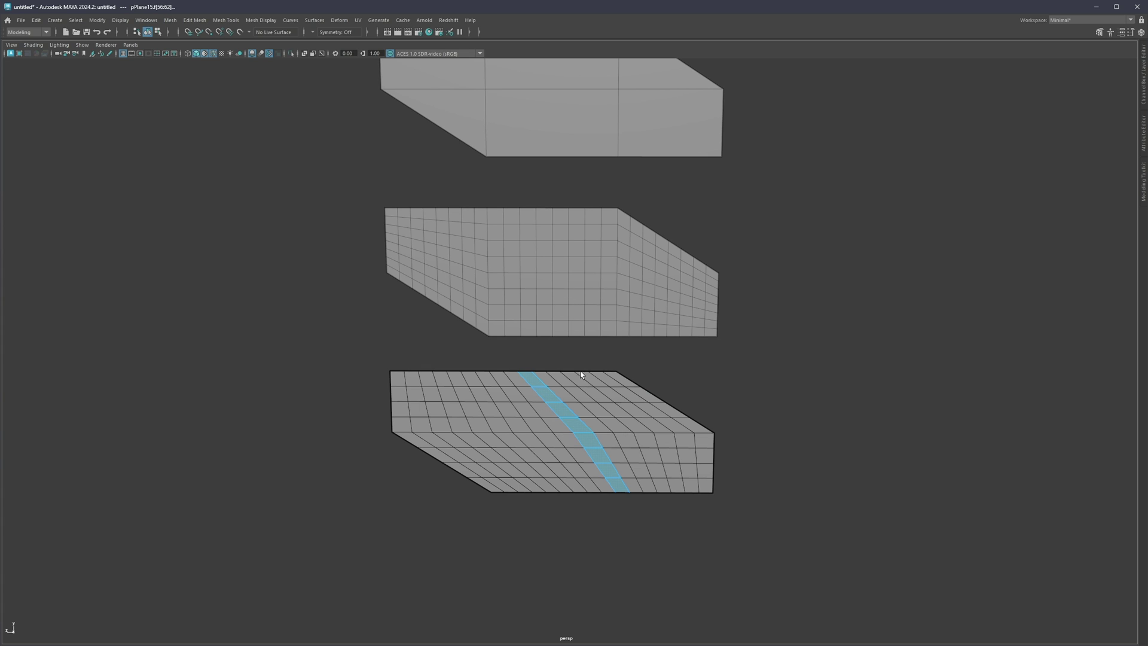
pyautogui.click(564, 297)
pyautogui.click(544, 280)
pyautogui.keyDown('shift'); pyautogui.click(561, 281); pyautogui.keyUp('shift')
pyautogui.keyDown('shift'); pyautogui.doubleClick(560, 298); pyautogui.keyUp('shift')
pyautogui.click(562, 313)
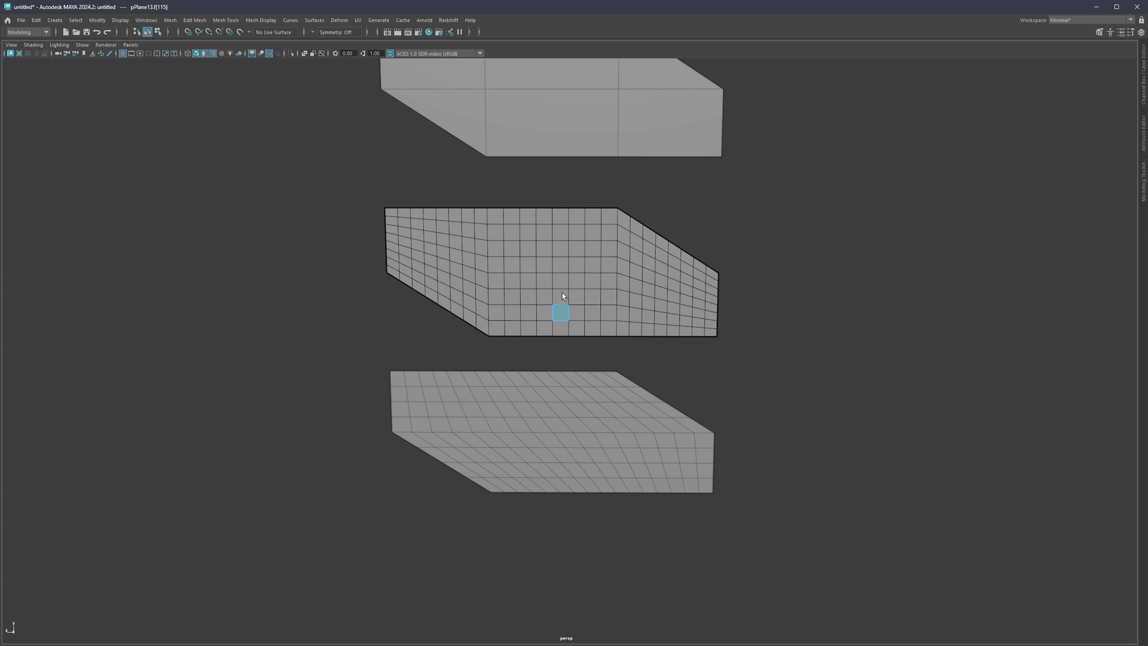
pyautogui.keyDown('shift'); pyautogui.doubleClick(562, 295); pyautogui.keyUp('shift')
# Compare the row flow of the two subdivided planes by selecting a side-to-side face loop on each, then clear the selection.
pyautogui.click(585, 419)
pyautogui.press('F11')
pyautogui.click(578, 424)
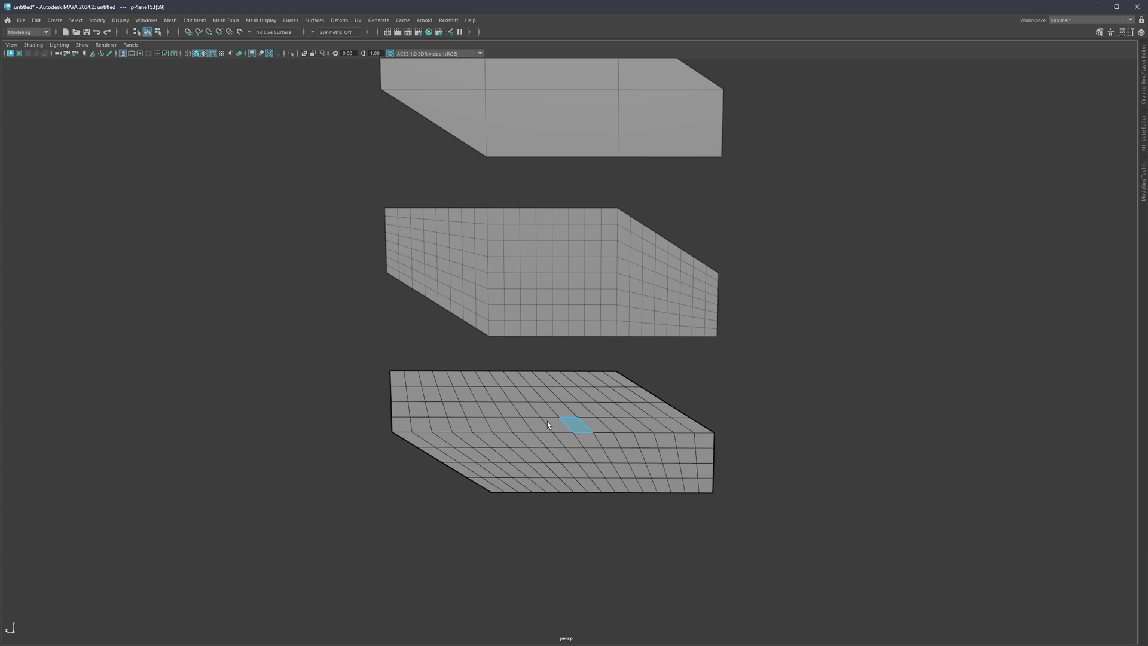
pyautogui.keyDown('shift'); pyautogui.doubleClick(547, 421); pyautogui.keyUp('shift')
pyautogui.click(569, 282)
pyautogui.press('F11')
pyautogui.click(555, 282)
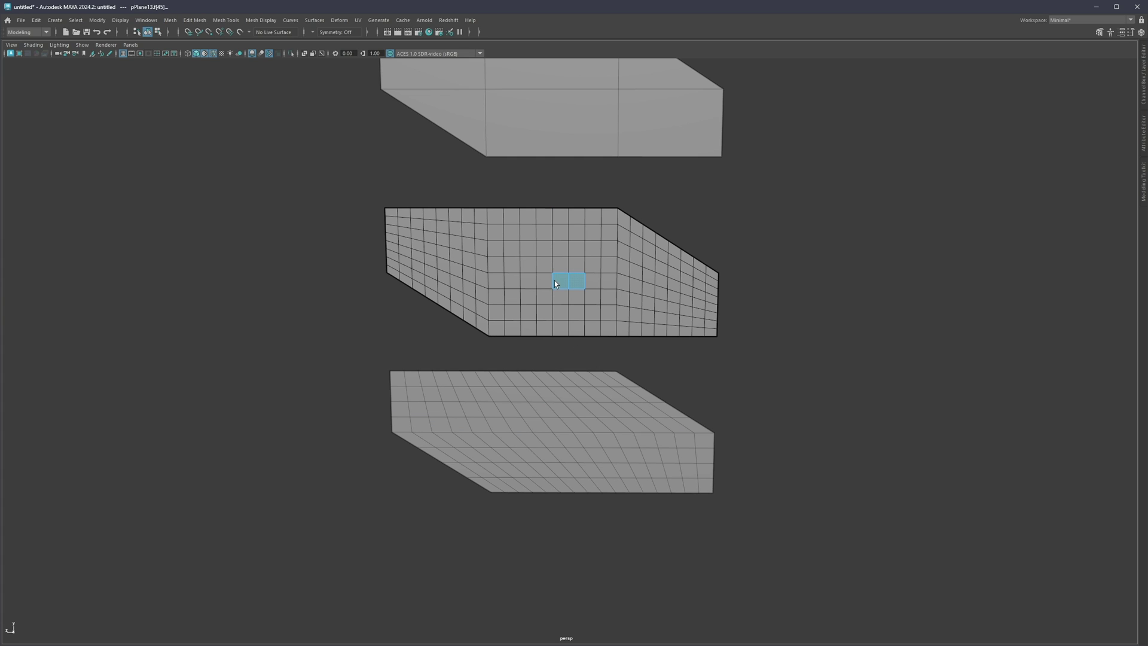
pyautogui.keyDown('shift'); pyautogui.doubleClick(562, 281); pyautogui.keyUp('shift')
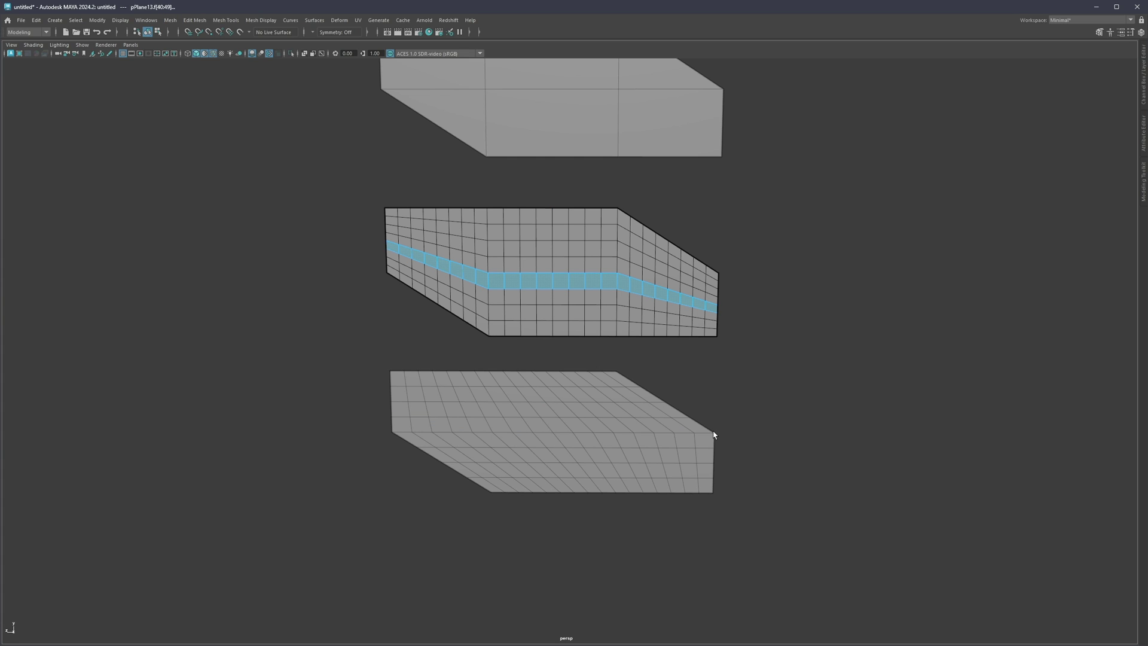
pyautogui.press('F8')
pyautogui.click(718, 353)
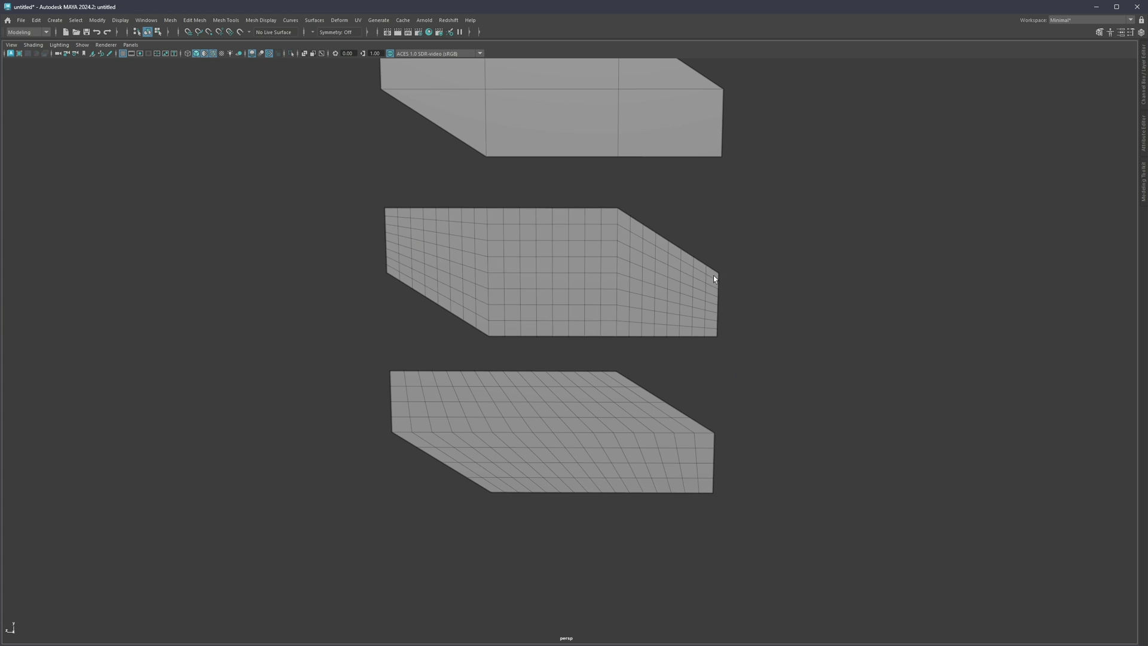
# Duplicate the unsubdivided upper plane, place the copy below the lowest plane, frame it, and switch to edge selection.
pyautogui.keyDown('alt'); pyautogui.moveTo(588, 114); pyautogui.dragTo(615, 168, button='middle'); pyautogui.keyUp('alt')
pyautogui.click(613, 168)
pyautogui.press('w')
pyautogui.scroll(-4, 579, 183)
pyautogui.keyDown('shift'); pyautogui.moveTo(576, 183); pyautogui.dragTo(566, 470); pyautogui.keyUp('shift')
pyautogui.press('f')
pyautogui.scroll(1, 644, 420)
pyautogui.moveTo(646, 418); pyautogui.dragTo(636, 401, button='right')
pyautogui.scroll(1, 637, 410)
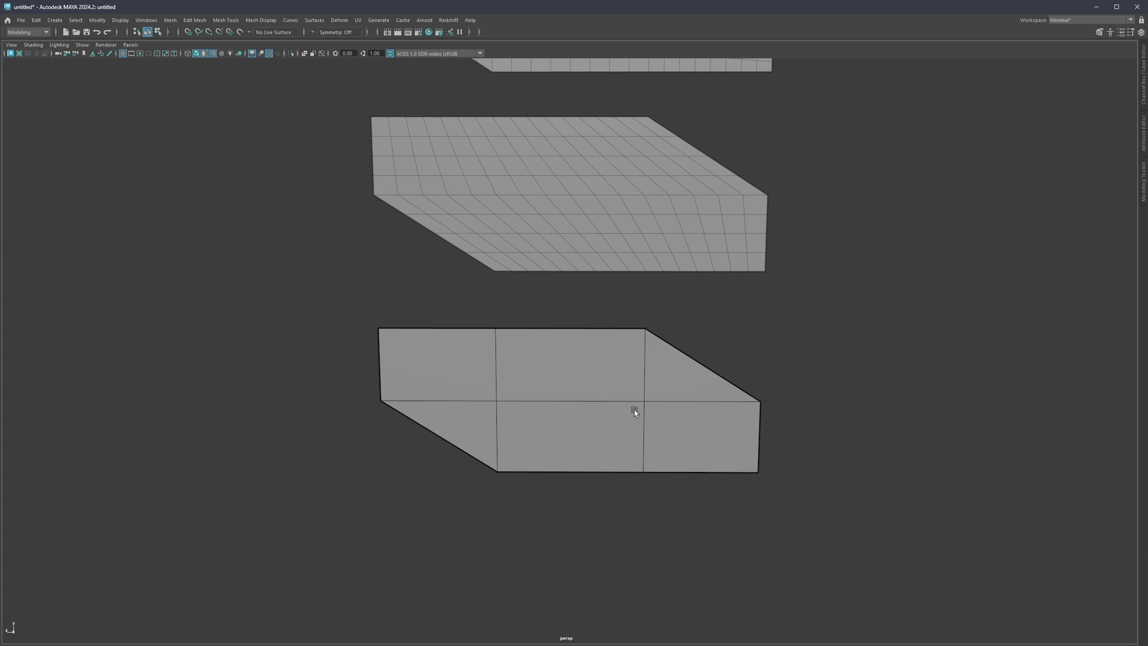
# Delete all interior edges from the new bottom plane, leaving only its outline.
pyautogui.moveTo(671, 382); pyautogui.dragTo(481, 400)
pyautogui.press('Delete')
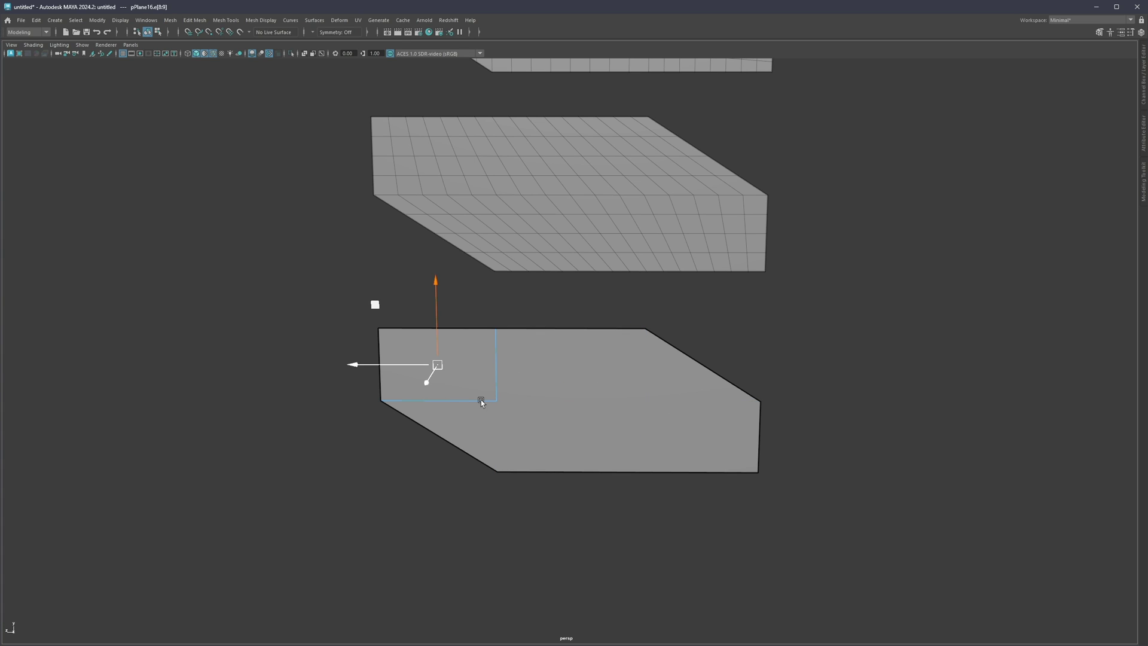
pyautogui.press('Delete')
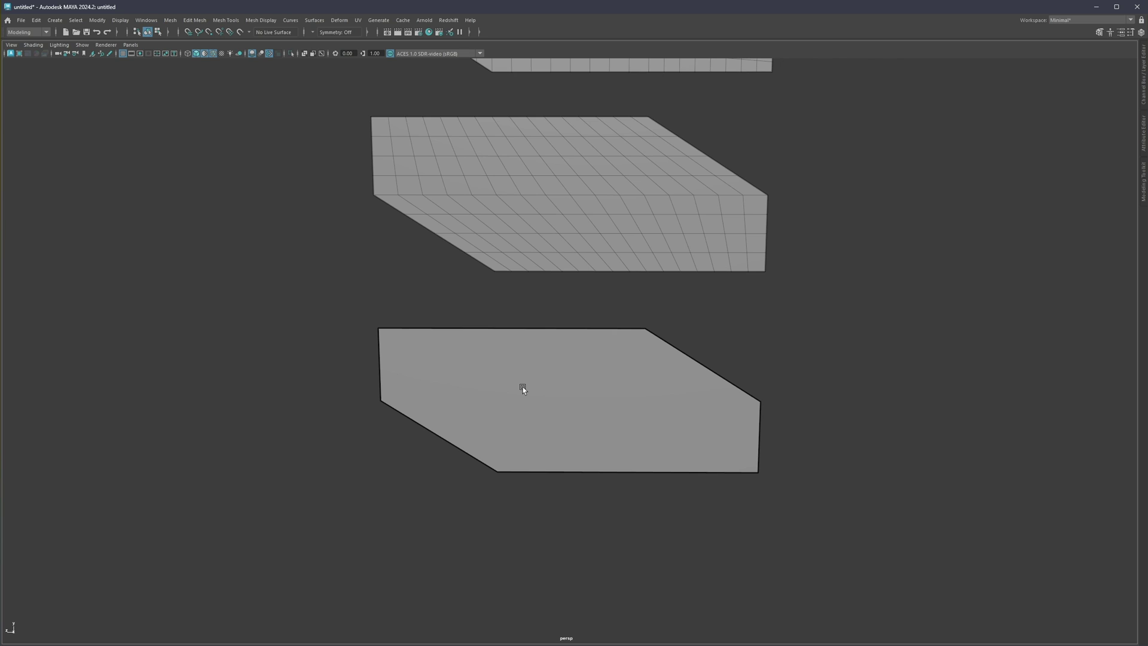
# Cut a diagonal edge across the new bottom plane from its lower-left angled corner to its upper-right angled corner.
pyautogui.hotkey('ctrl', 'shift', 'x')
pyautogui.click(497, 472)
pyautogui.click(648, 332)
pyautogui.rightClick(649, 336)
# Delete the leftover vertices on the bottom plane's upper and lower borders, and check its faces and remaining vertices.
pyautogui.moveTo(669, 452); pyautogui.dragTo(642, 477)
pyautogui.keyDown('shift'); pyautogui.moveTo(536, 289); pyautogui.dragTo(474, 334); pyautogui.keyUp('shift')
pyautogui.press('Delete')
pyautogui.click(503, 350)
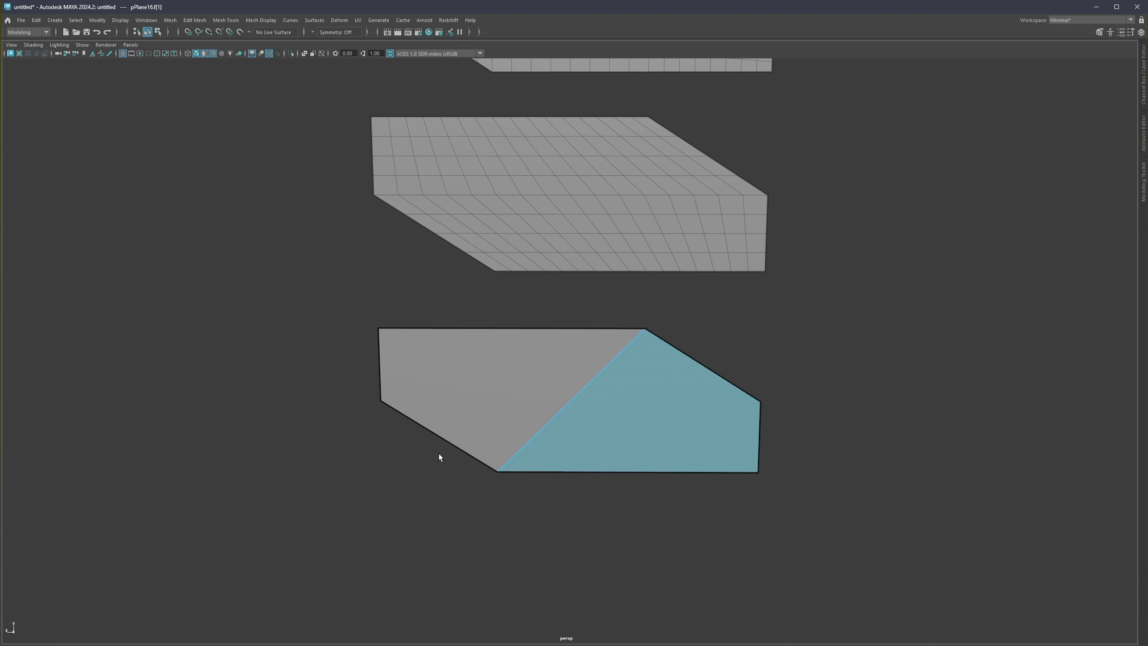
pyautogui.hotkey('ctrl', 'shift', 'x')
pyautogui.press('q')
pyautogui.press('F9')
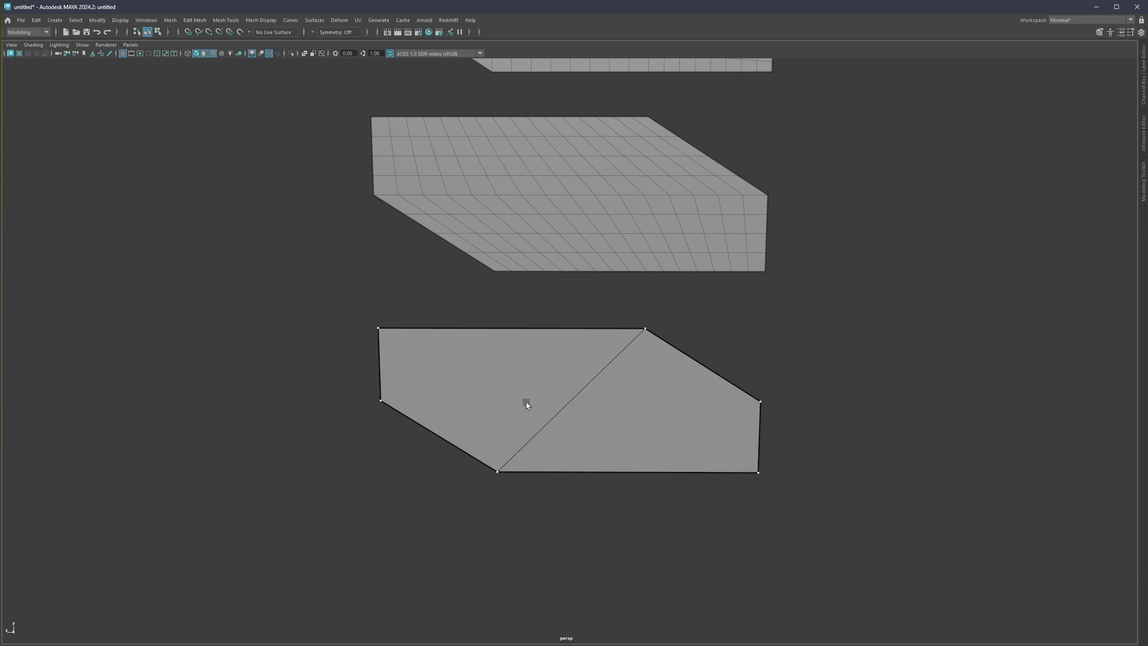
# Insert centred edge loops across the diagonal, divide the right half into four columns, and halve the left half and upper row.
pyautogui.press('F10')
pyautogui.keyDown('alt'); pyautogui.moveTo(527, 402); pyautogui.dragTo(568, 400); pyautogui.keyUp('alt')
pyautogui.click(576, 389)
pyautogui.press('y')
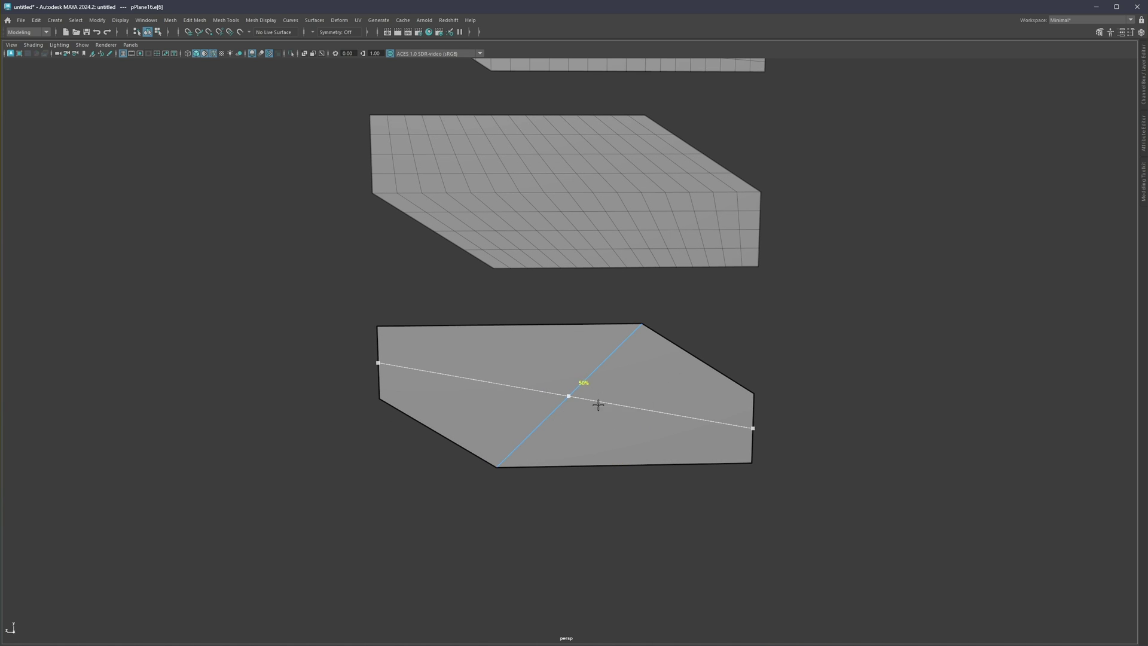
pyautogui.keyDown('ctrl'); pyautogui.middleClick(598, 405); pyautogui.keyUp('ctrl')
pyautogui.keyDown('ctrl'); pyautogui.middleClick(674, 441); pyautogui.keyUp('ctrl')
pyautogui.keyDown('ctrl'); pyautogui.middleClick(709, 426); pyautogui.keyUp('ctrl')
pyautogui.keyDown('ctrl'); pyautogui.middleClick(627, 404); pyautogui.keyUp('ctrl')
pyautogui.keyDown('ctrl'); pyautogui.middleClick(526, 386); pyautogui.keyUp('ctrl')
pyautogui.keyDown('ctrl'); pyautogui.middleClick(592, 368); pyautogui.keyUp('ctrl')
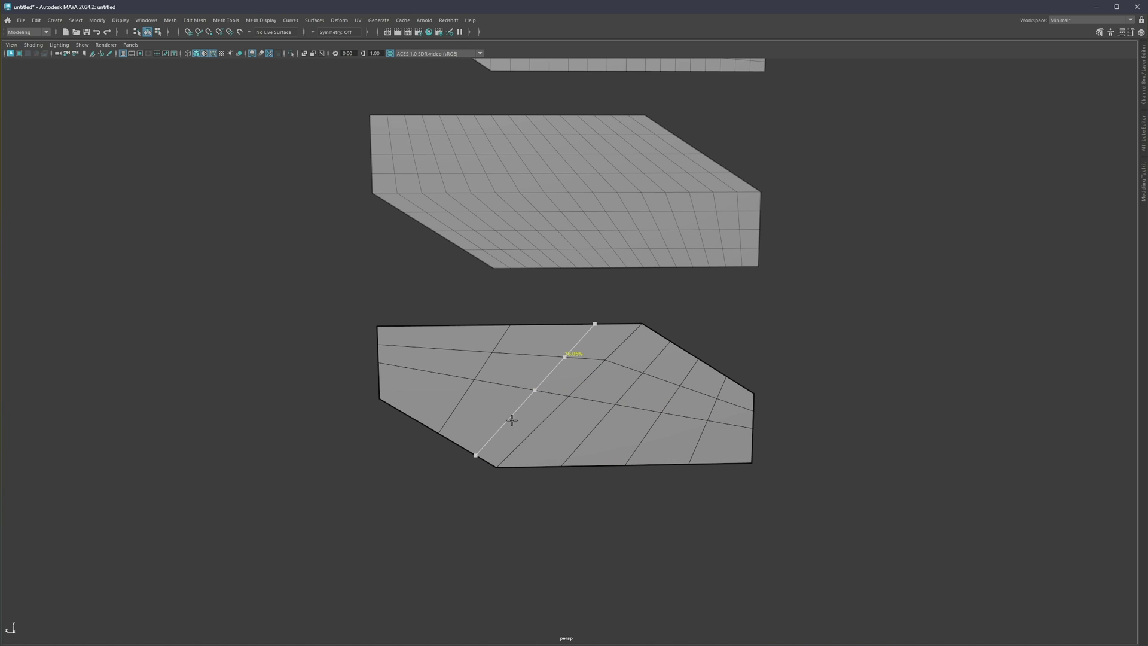
# Insert further centred edge loops to subdivide the left half's columns, the uppermost row and the lower row.
pyautogui.keyDown('ctrl'); pyautogui.middleClick(516, 421); pyautogui.keyUp('ctrl')
pyautogui.keyDown('ctrl'); pyautogui.middleClick(516, 381); pyautogui.keyUp('ctrl')
pyautogui.keyDown('ctrl'); pyautogui.middleClick(572, 357); pyautogui.keyUp('ctrl')
pyautogui.keyDown('ctrl'); pyautogui.middleClick(580, 354); pyautogui.keyUp('ctrl')
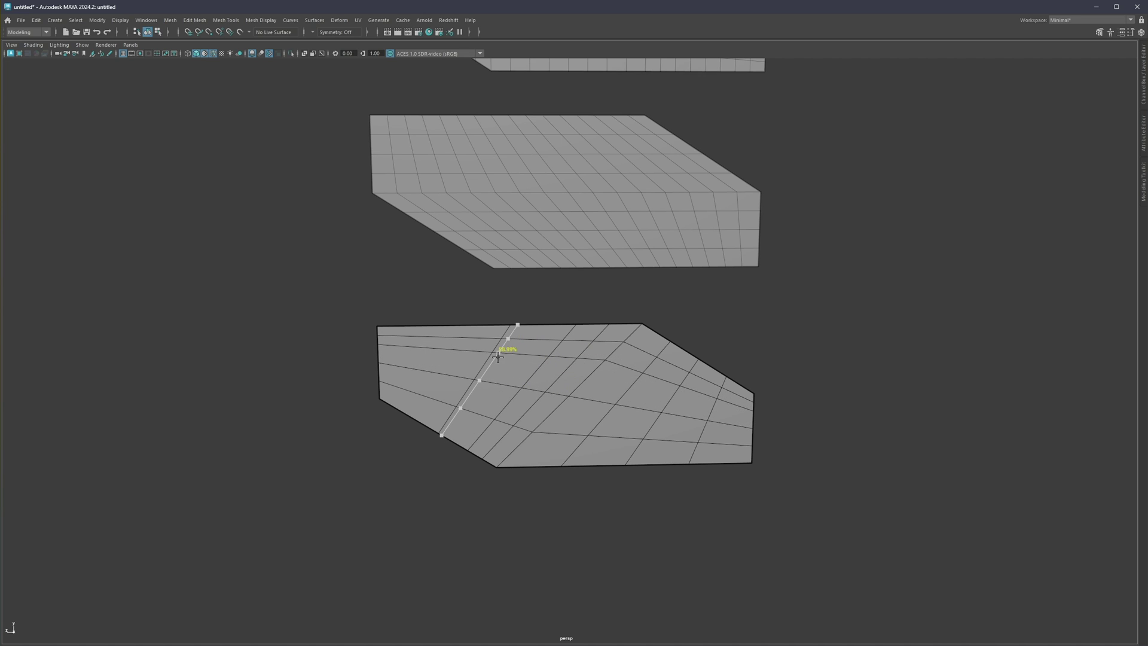
pyautogui.keyDown('ctrl'); pyautogui.middleClick(507, 374); pyautogui.keyUp('ctrl')
# Insert the remaining centred edge loops to complete sixteen columns and eight rows on the bottom plane, and bring all four planes into view.
pyautogui.keyDown('ctrl'); pyautogui.middleClick(468, 367); pyautogui.keyUp('ctrl')
pyautogui.keyDown('ctrl'); pyautogui.middleClick(467, 365); pyautogui.keyUp('ctrl')
pyautogui.keyDown('ctrl'); pyautogui.middleClick(464, 363); pyautogui.keyUp('ctrl')
pyautogui.keyDown('ctrl'); pyautogui.middleClick(507, 407); pyautogui.keyUp('ctrl')
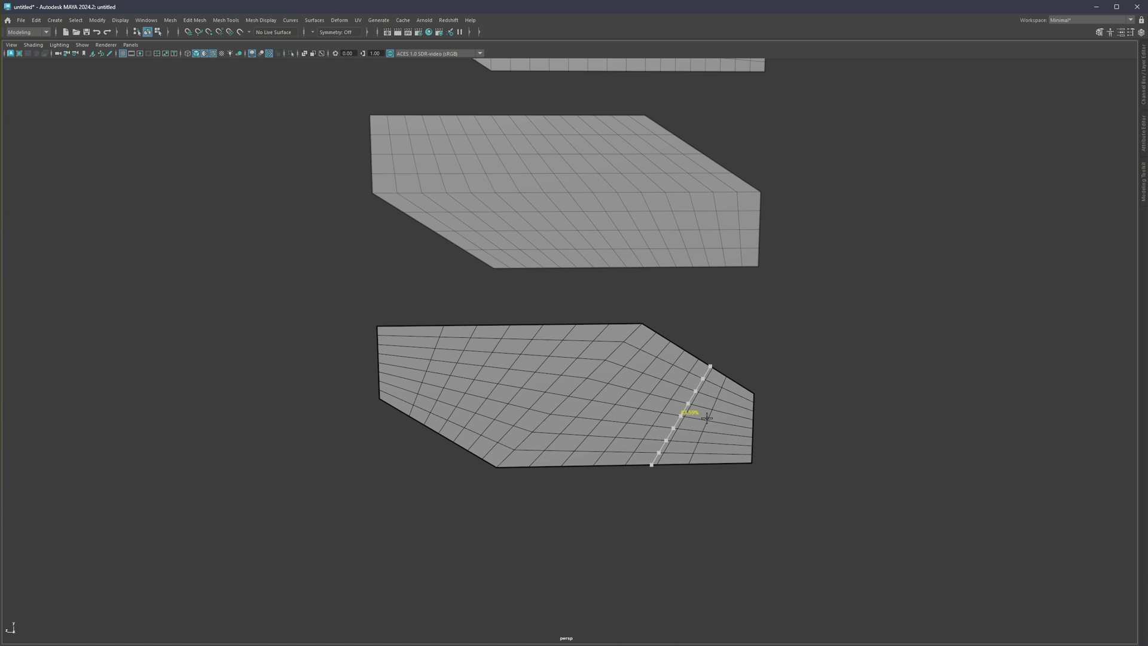
pyautogui.keyDown('ctrl'); pyautogui.middleClick(731, 421); pyautogui.keyUp('ctrl')
pyautogui.keyDown('ctrl'); pyautogui.middleClick(402, 371); pyautogui.keyUp('ctrl')
pyautogui.keyDown('alt'); pyautogui.moveTo(636, 402); pyautogui.dragTo(593, 422, button='middle'); pyautogui.keyUp('alt')
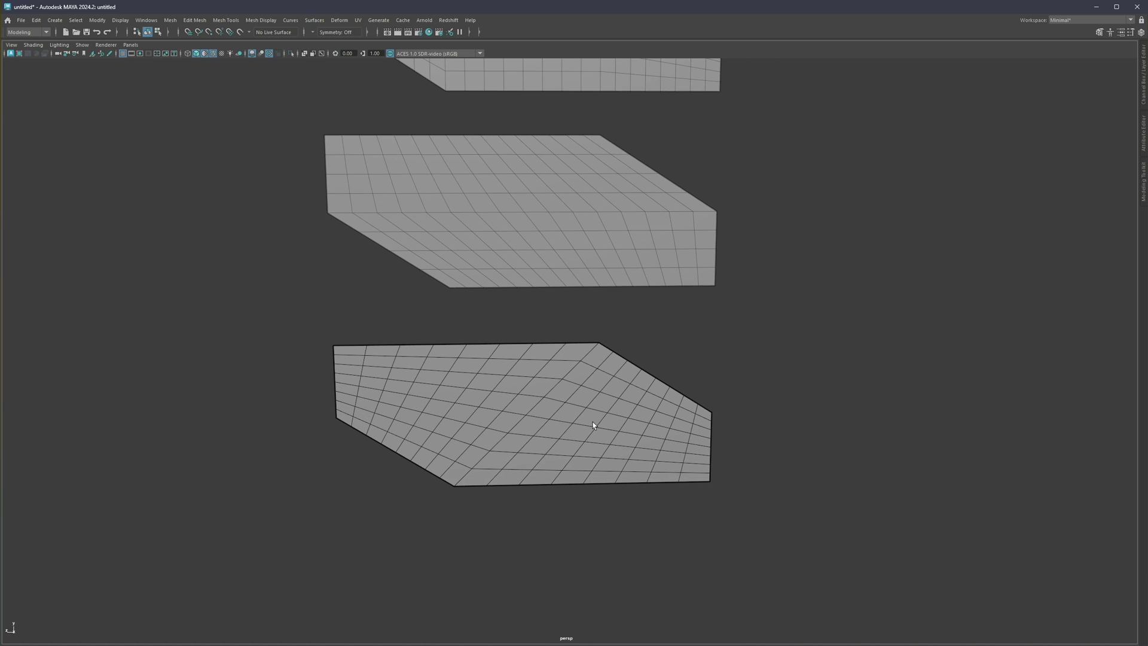
pyautogui.keyDown('alt'); pyautogui.moveTo(592, 422); pyautogui.dragTo(556, 388, button='right'); pyautogui.keyUp('alt')
pyautogui.keyDown('alt'); pyautogui.moveTo(556, 389); pyautogui.dragTo(566, 470, button='middle'); pyautogui.keyUp('alt')
pyautogui.keyDown('alt'); pyautogui.moveTo(567, 469); pyautogui.dragTo(534, 418, button='right'); pyautogui.keyUp('alt')
pyautogui.keyDown('alt'); pyautogui.moveTo(534, 417); pyautogui.dragTo(549, 473, button='middle'); pyautogui.keyUp('alt')
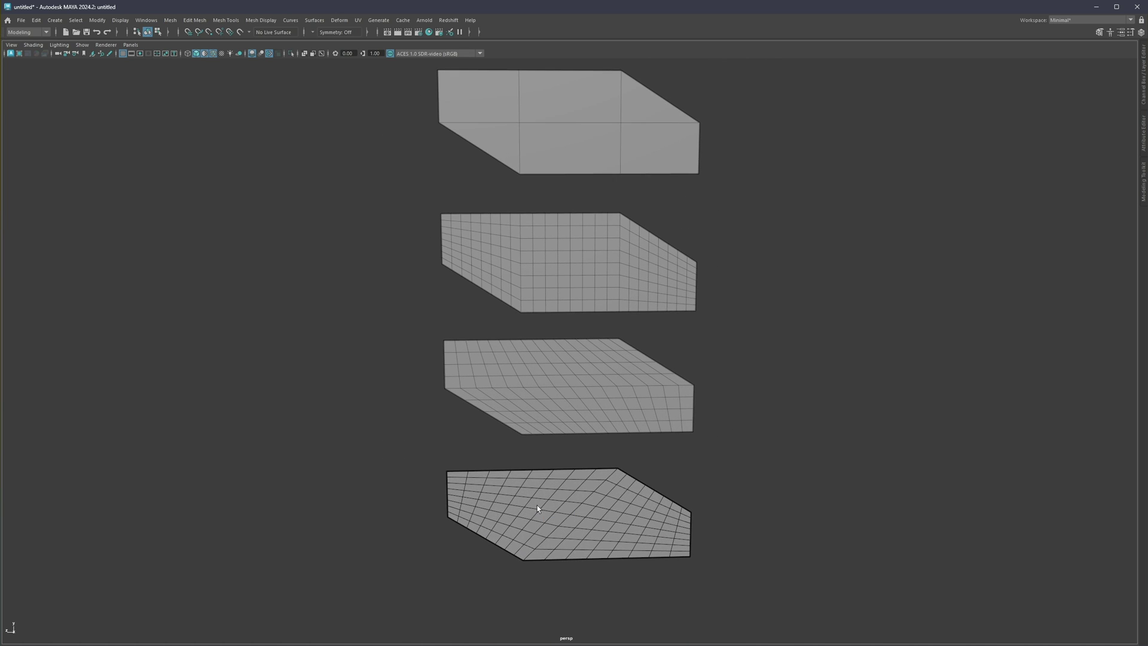
# Select the three subdivided planes together in object mode for a side-by-side comparison.
pyautogui.doubleClick(567, 513)
pyautogui.click(555, 386)
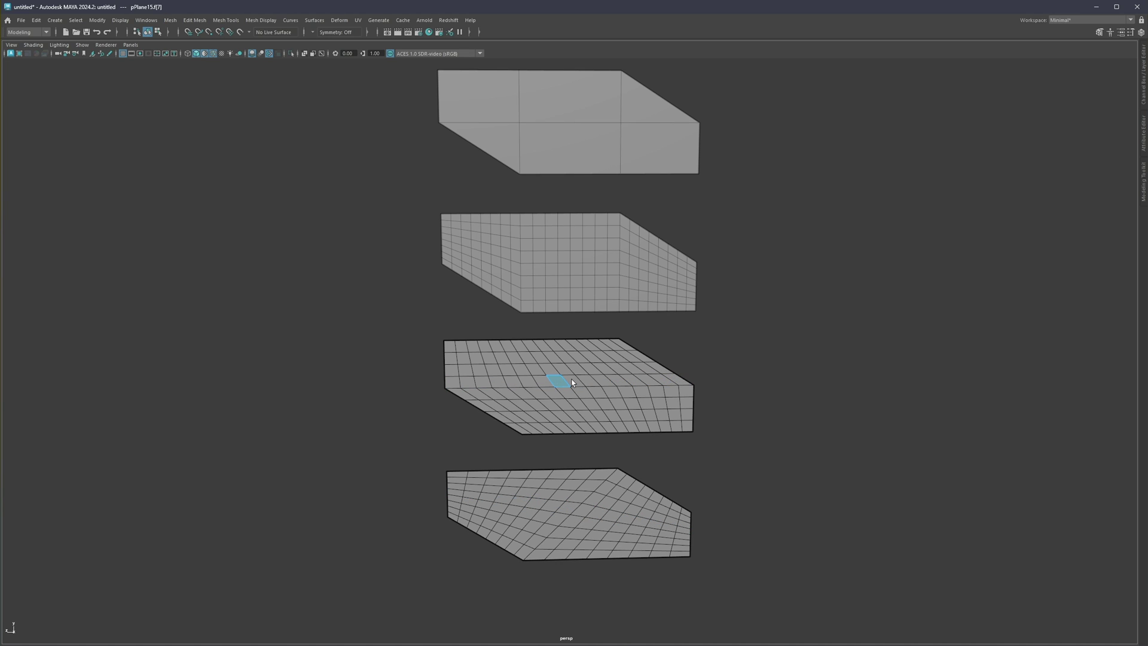
pyautogui.keyDown('shift'); pyautogui.doubleClick(572, 379); pyautogui.keyUp('shift')
pyautogui.moveTo(566, 295); pyautogui.dragTo(572, 285, button='right')
pyautogui.keyDown('shift'); pyautogui.click(568, 383); pyautogui.keyUp('shift')
pyautogui.keyDown('shift'); pyautogui.click(565, 482); pyautogui.keyUp('shift')
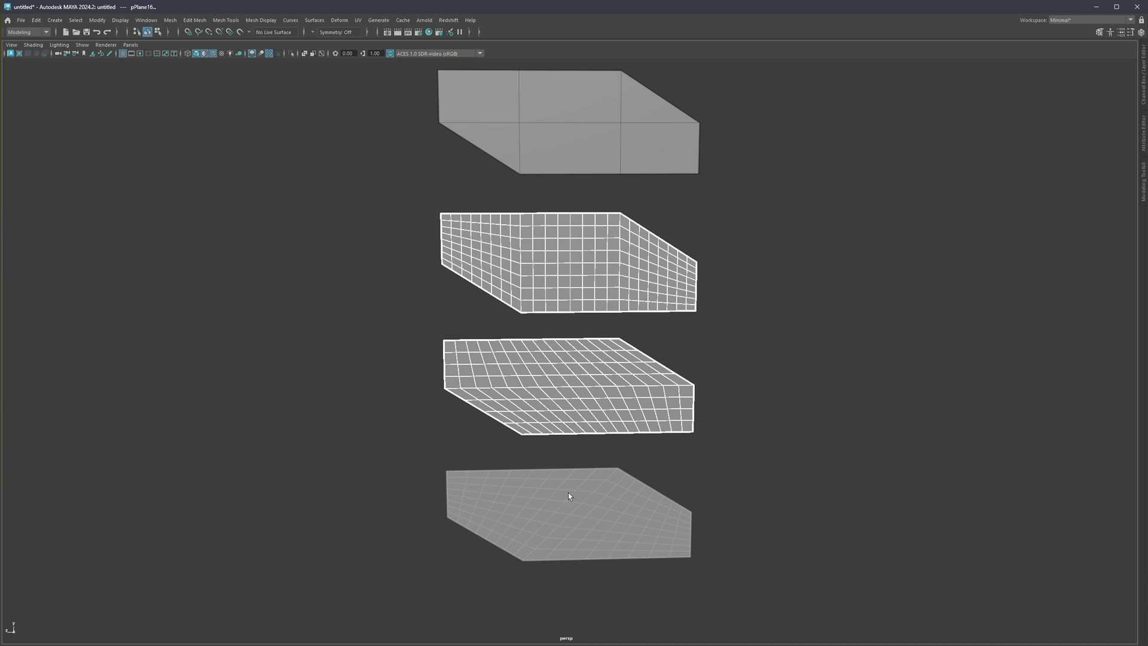
pyautogui.keyDown('shift'); pyautogui.click(567, 487); pyautogui.keyUp('shift')
pyautogui.keyDown('shift'); pyautogui.click(571, 481); pyautogui.keyUp('shift')
pyautogui.moveTo(742, 250); pyautogui.dragTo(468, 563)
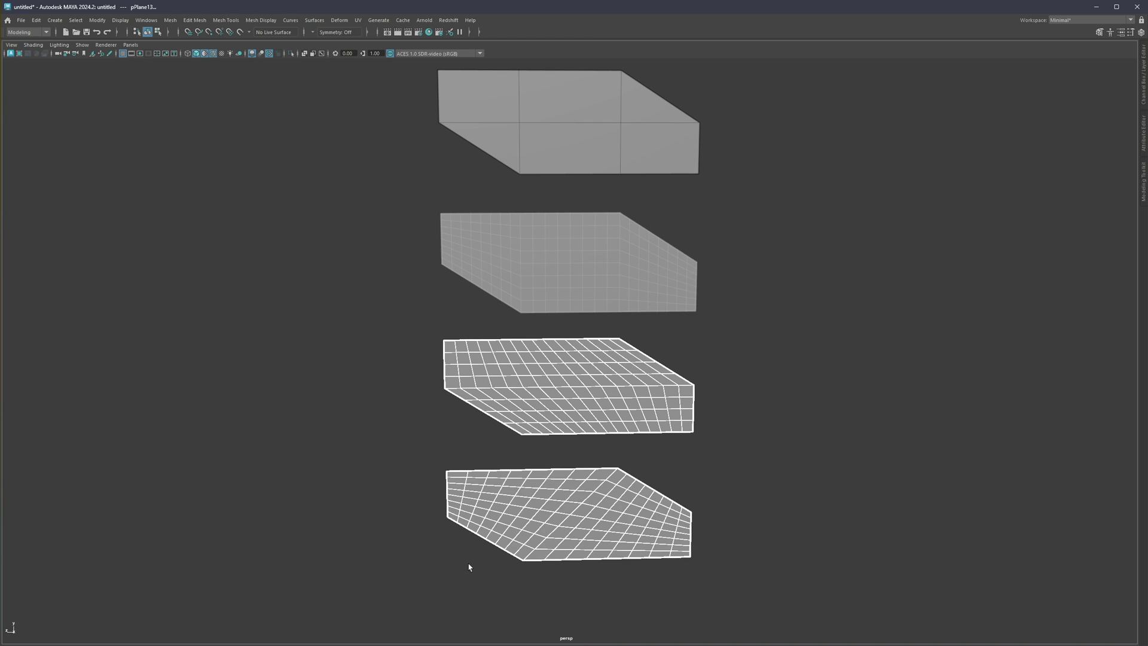
# Compare the edge flow of the three subdivided planes by selecting face loops through their centres.
pyautogui.moveTo(490, 479); pyautogui.dragTo(561, 525, button='right')
pyautogui.click(543, 515)
pyautogui.keyDown('shift'); pyautogui.doubleClick(558, 519); pyautogui.keyUp('shift')
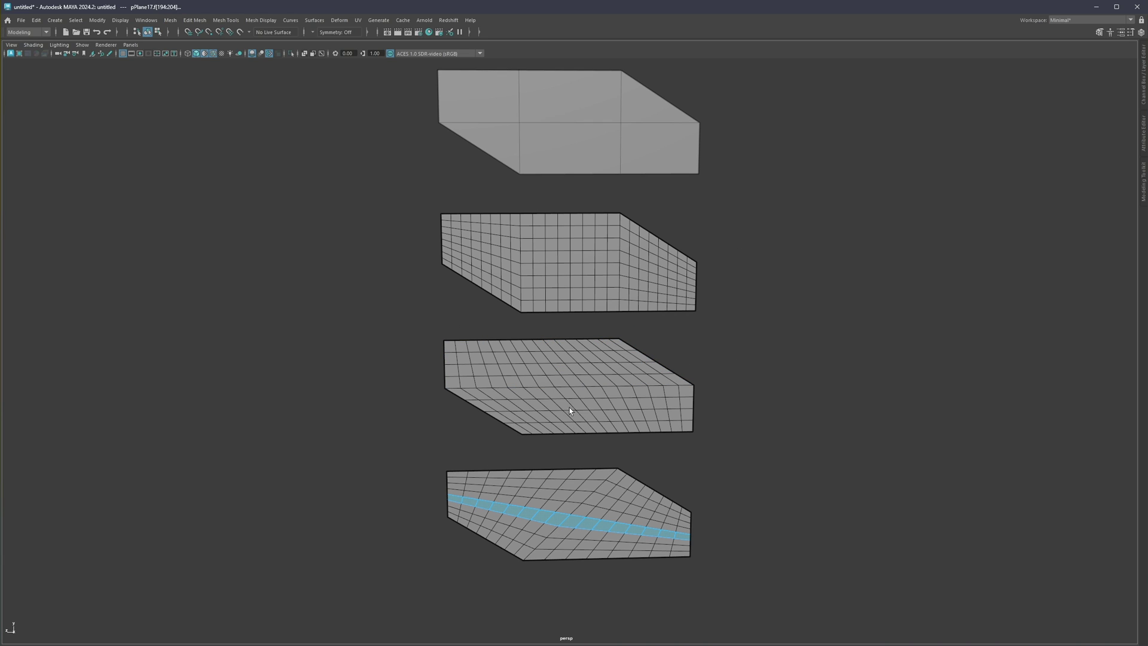
pyautogui.keyDown('shift'); pyautogui.doubleClick(563, 389); pyautogui.keyUp('shift')
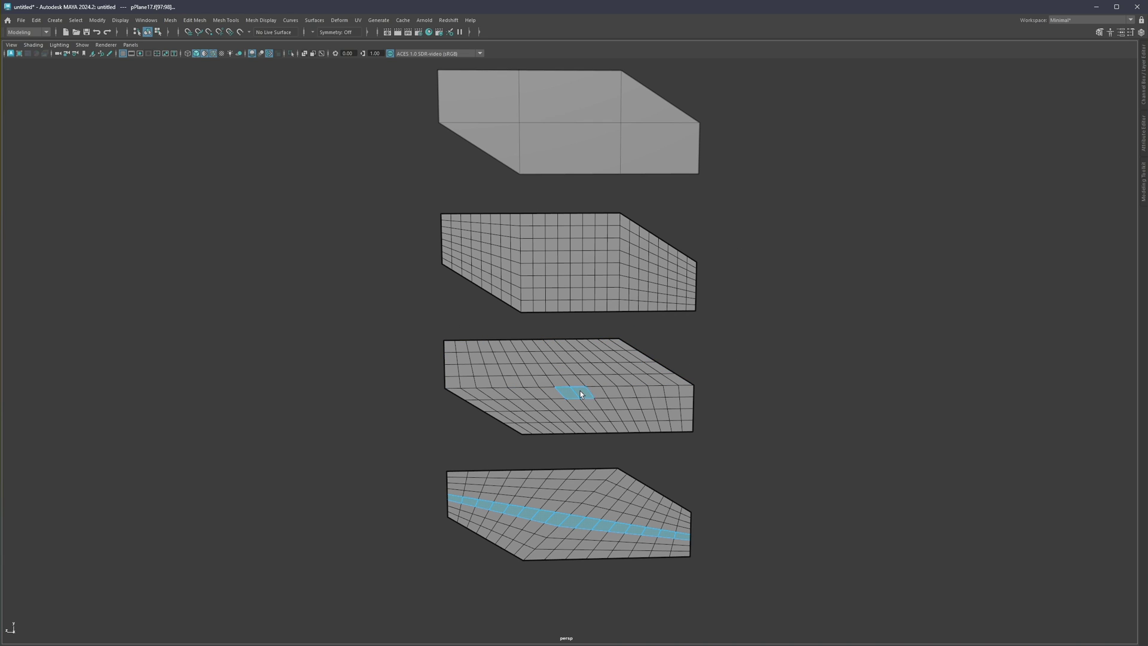
pyautogui.keyDown('shift'); pyautogui.doubleClick(588, 257); pyautogui.keyUp('shift')
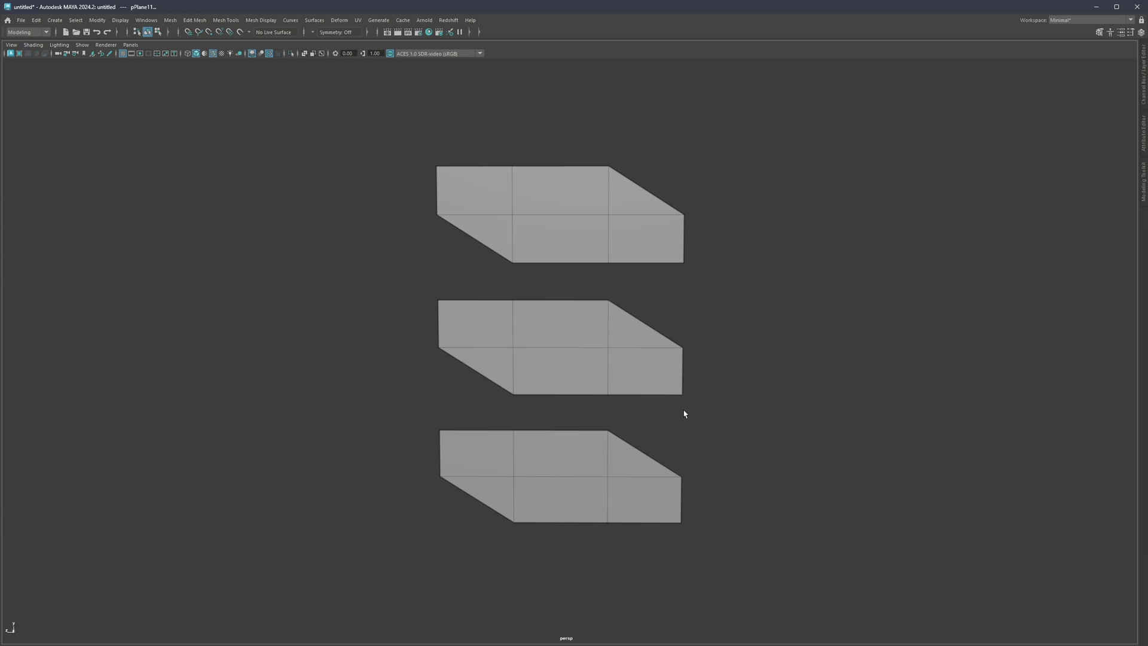
# Compare the three grey planes' identical base grids by selecting the planes in turn, and clear the selection.
pyautogui.click(633, 362)
pyautogui.click(595, 246)
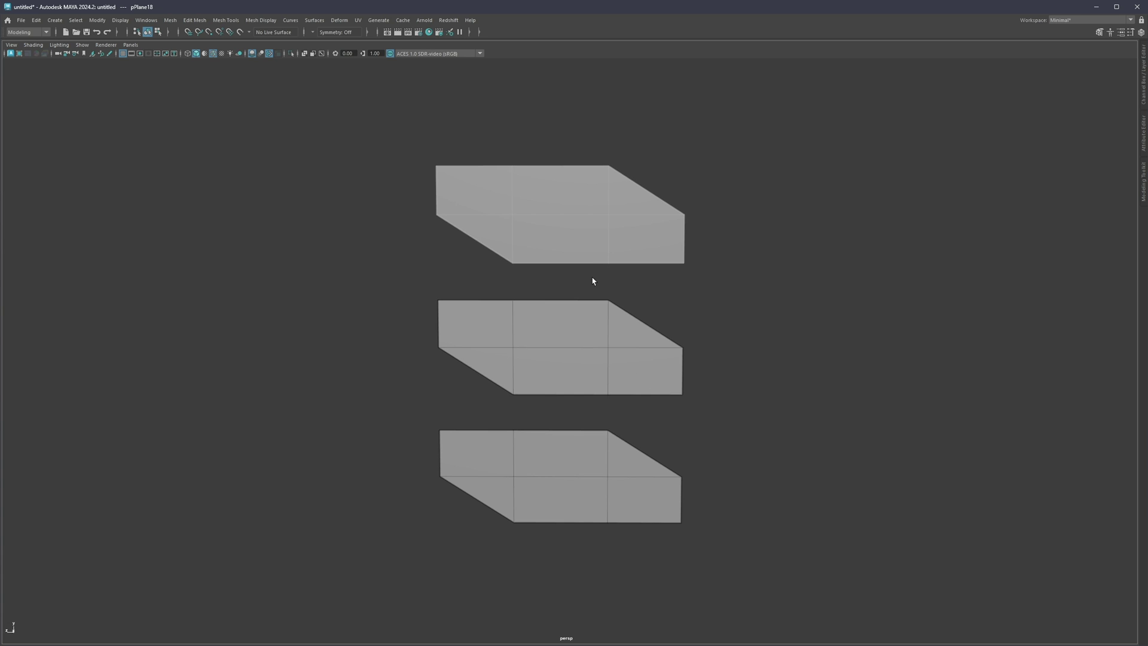
pyautogui.click(589, 335)
pyautogui.click(584, 444)
pyautogui.click(581, 317)
pyautogui.click(583, 245)
pyautogui.click(680, 381)
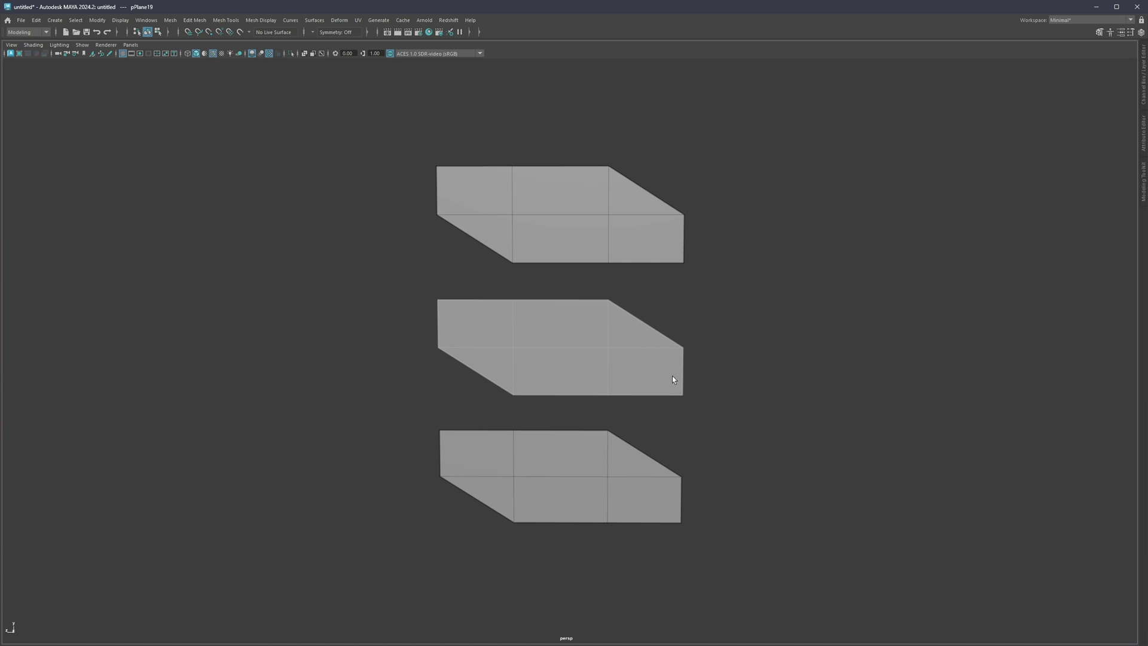
pyautogui.click(569, 252)
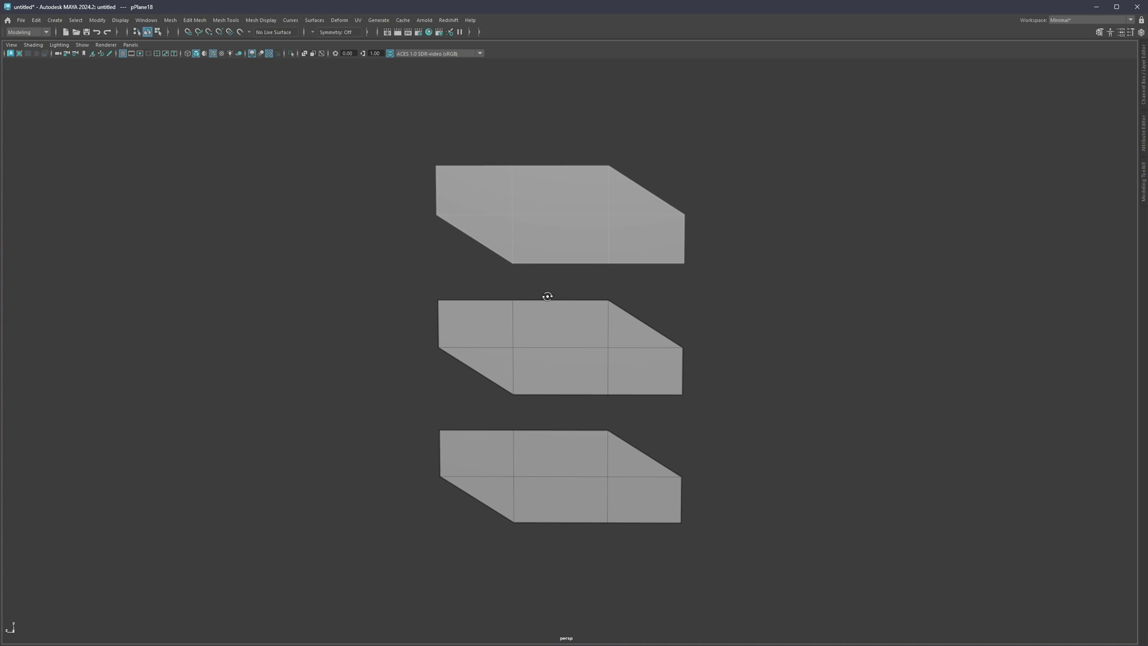
pyautogui.moveTo(547, 299)
pyautogui.keyDown('alt'); pyautogui.mouseDown()
pyautogui.moveTo(625, 298)
pyautogui.moveTo(547, 299)
pyautogui.mouseUp(); pyautogui.keyUp('alt')
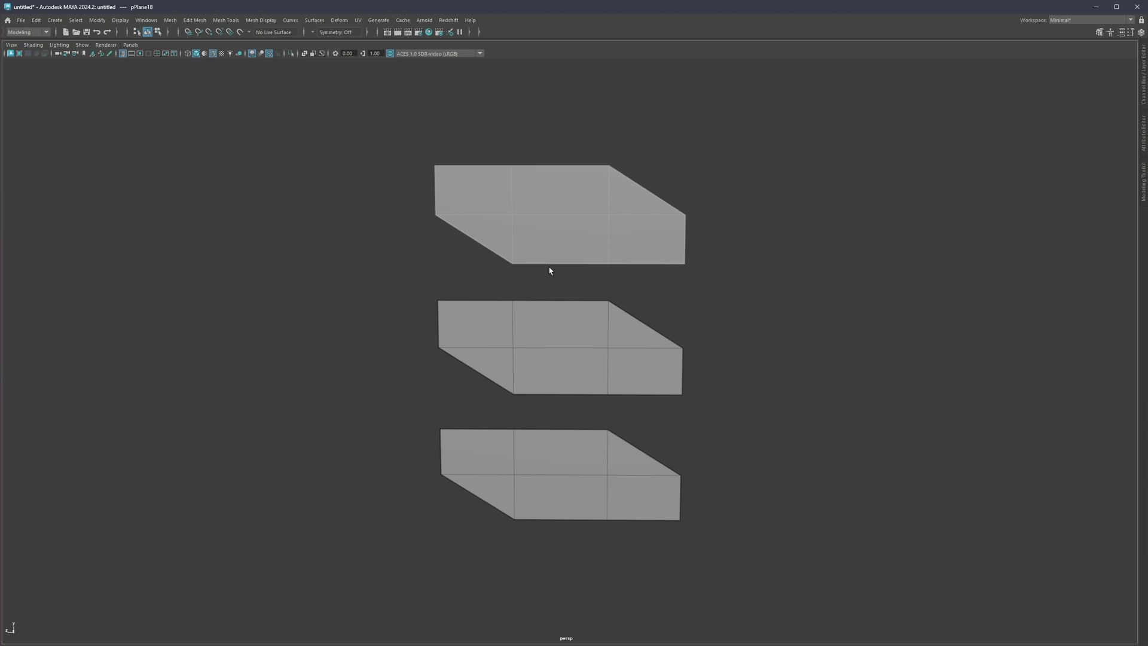
pyautogui.click(534, 128)
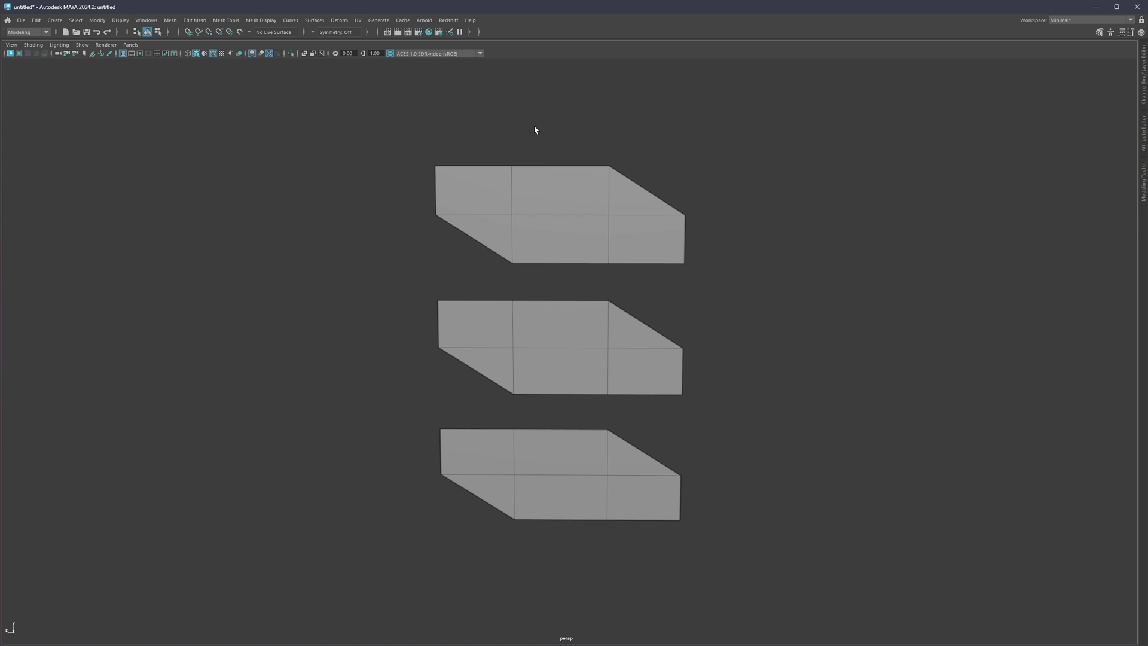
# Turn off the wireframe overlay to compare the grey planes with the gold folded reference planes.
pyautogui.click(646, 333)
pyautogui.hotkey('ctrl', 'z')
pyautogui.click(754, 360)
pyautogui.hotkey('alt', '5')
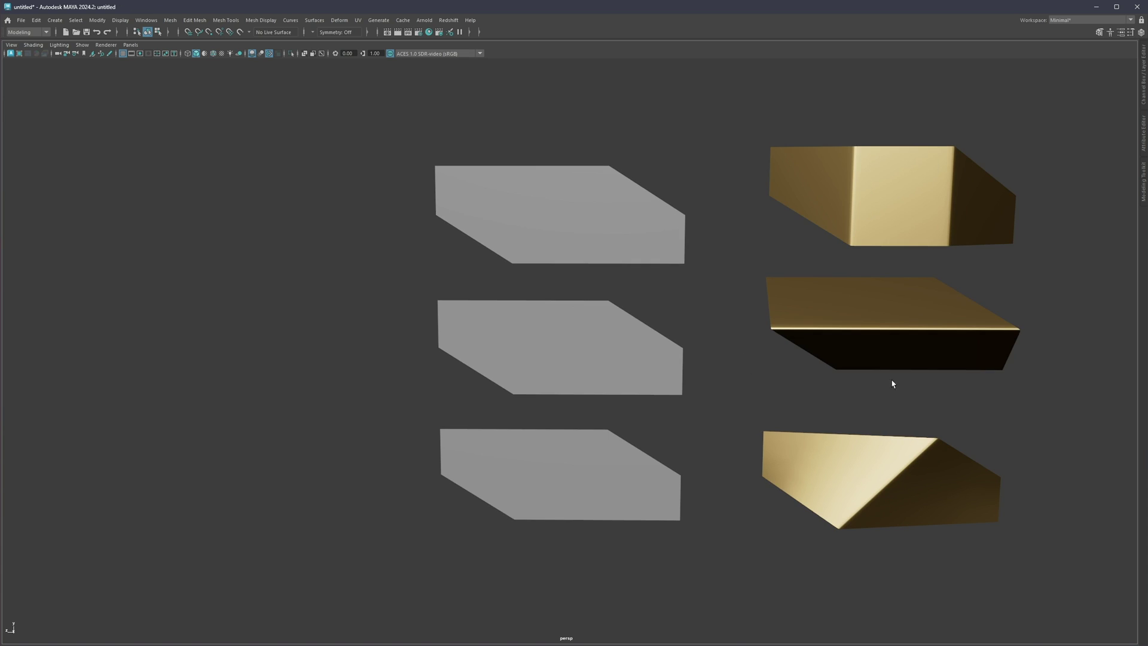
pyautogui.keyDown('alt'); pyautogui.moveTo(892, 380); pyautogui.dragTo(707, 378, button='middle'); pyautogui.keyUp('alt')
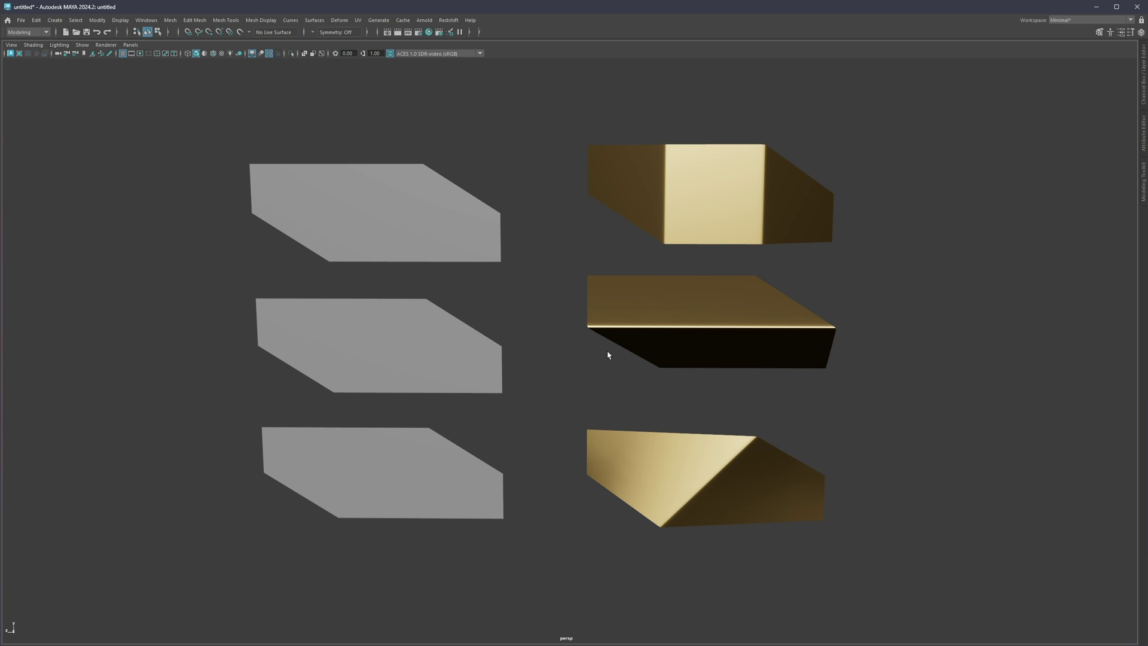
# Isolate the uppermost grey plane together with its gold reference that has vertical folds.
pyautogui.keyDown('alt'); pyautogui.moveTo(608, 356); pyautogui.dragTo(534, 300); pyautogui.keyUp('alt')
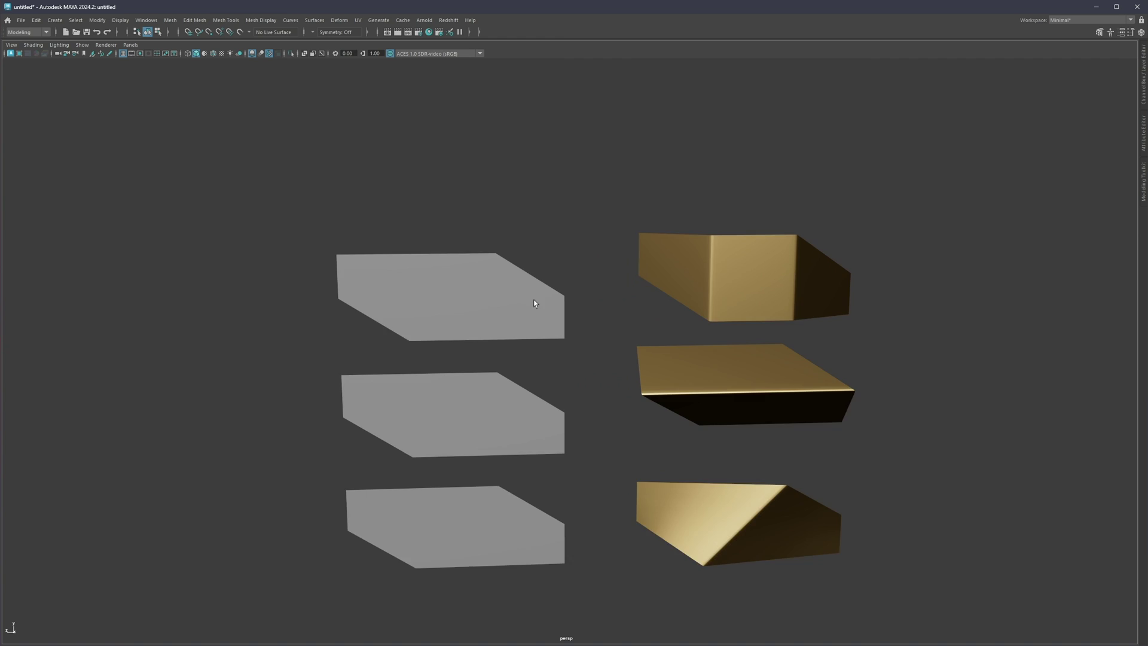
pyautogui.keyDown('alt'); pyautogui.moveTo(534, 300); pyautogui.dragTo(804, 385, button='right'); pyautogui.keyUp('alt')
pyautogui.hotkey('ctrl', '1')
pyautogui.keyDown('alt'); pyautogui.moveTo(805, 385); pyautogui.dragTo(730, 282); pyautogui.keyUp('alt')
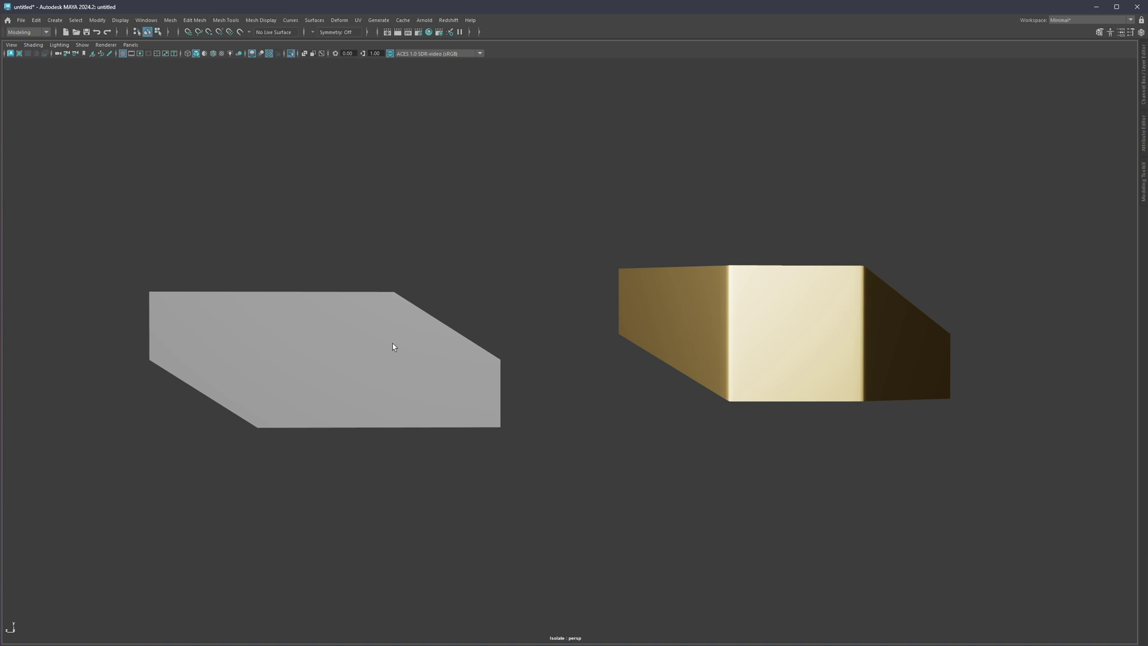
# Display the grey plane's edges and select its two interior vertical edge lines to examine the fold positions.
pyautogui.keyDown('alt'); pyautogui.moveTo(392, 348); pyautogui.dragTo(492, 348); pyautogui.keyUp('alt')
pyautogui.click(491, 348)
pyautogui.hotkey('alt', 'd')
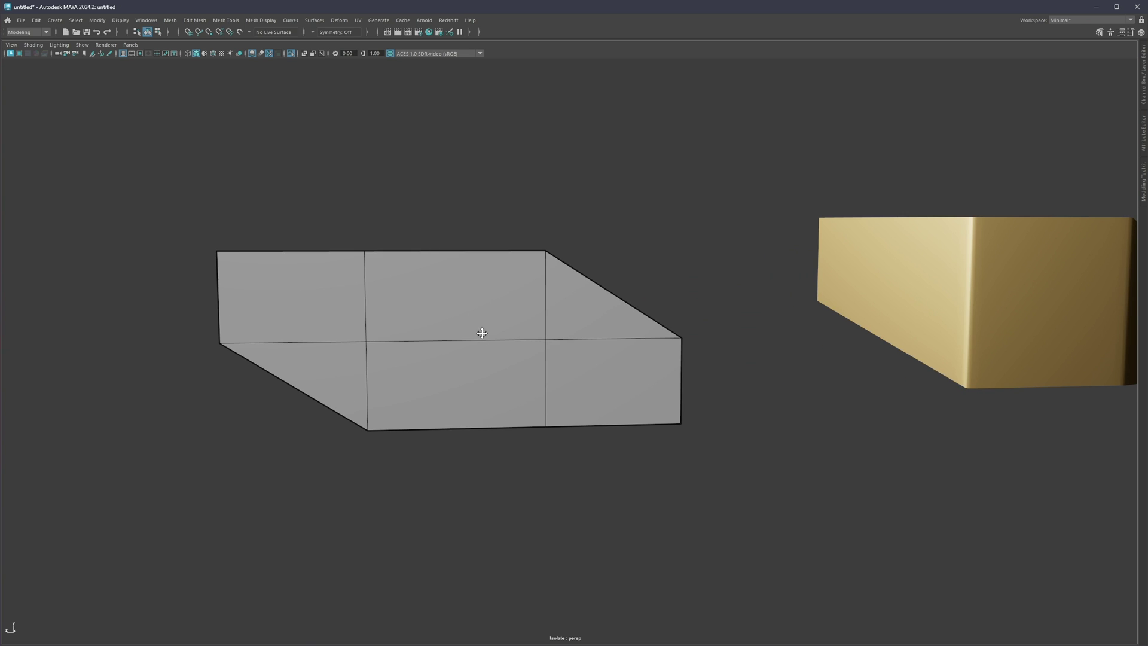
pyautogui.keyDown('alt'); pyautogui.moveTo(480, 333); pyautogui.dragTo(512, 340); pyautogui.keyUp('alt')
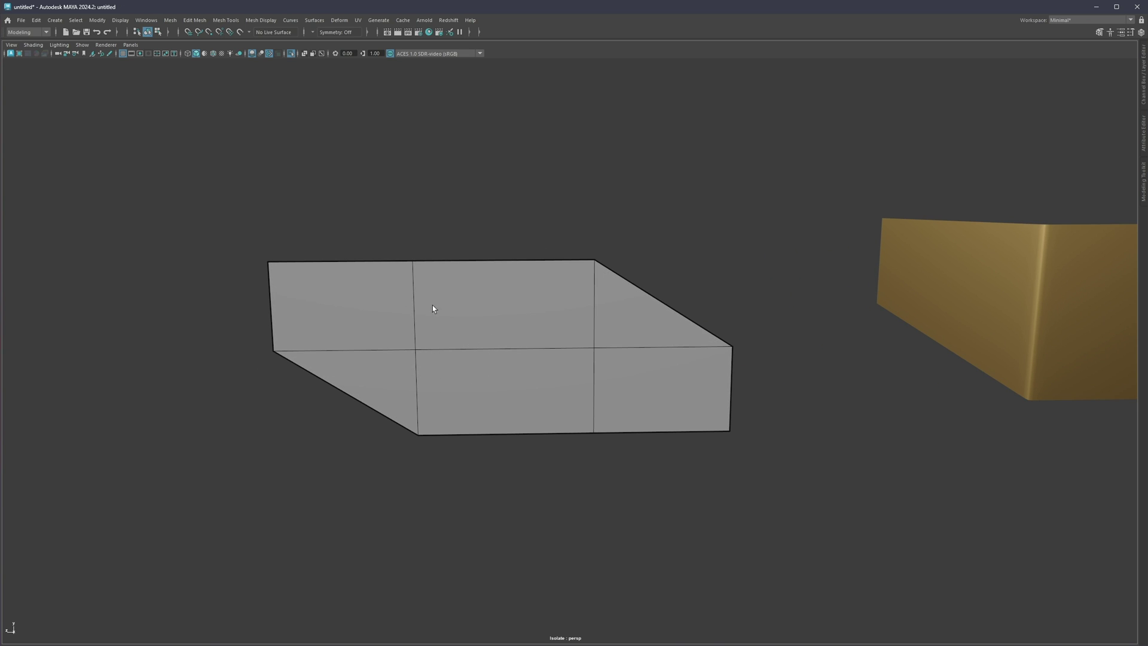
pyautogui.click(434, 344)
pyautogui.keyDown('shift'); pyautogui.click(600, 370); pyautogui.keyUp('shift')
pyautogui.press('w')
pyautogui.keyDown('alt'); pyautogui.moveTo(518, 332); pyautogui.dragTo(494, 417); pyautogui.keyUp('alt')
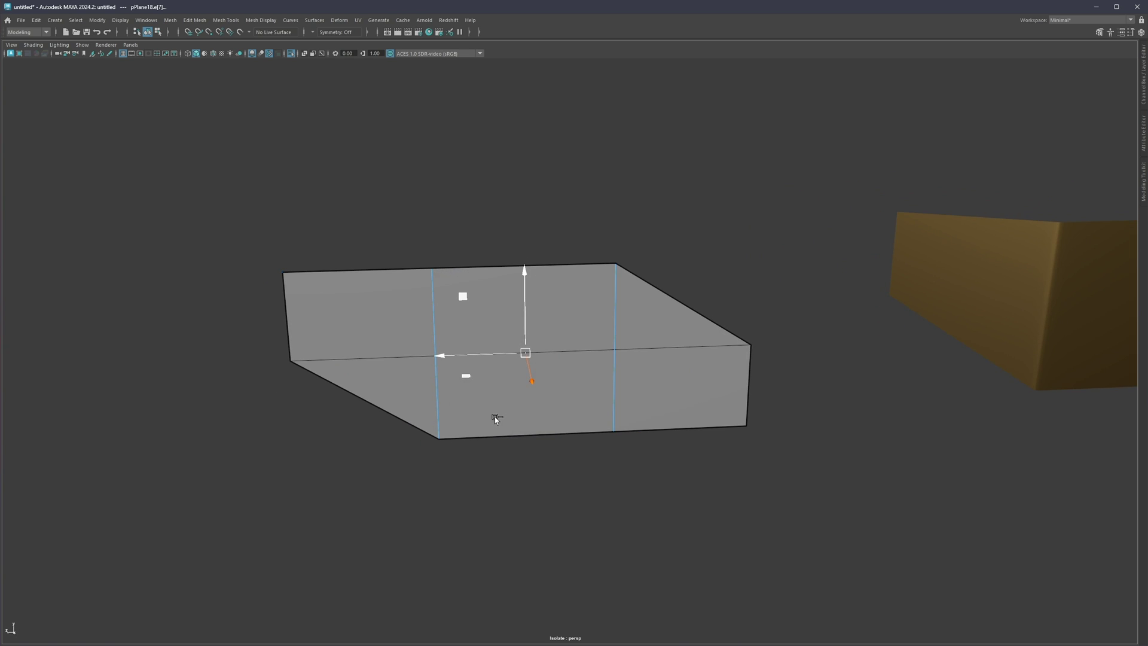
# Delete the horizontal edge line running through the middle of the uppermost grey plane.
pyautogui.press('q')
pyautogui.click(658, 351)
pyautogui.keyDown('shift'); pyautogui.click(482, 354); pyautogui.keyUp('shift')
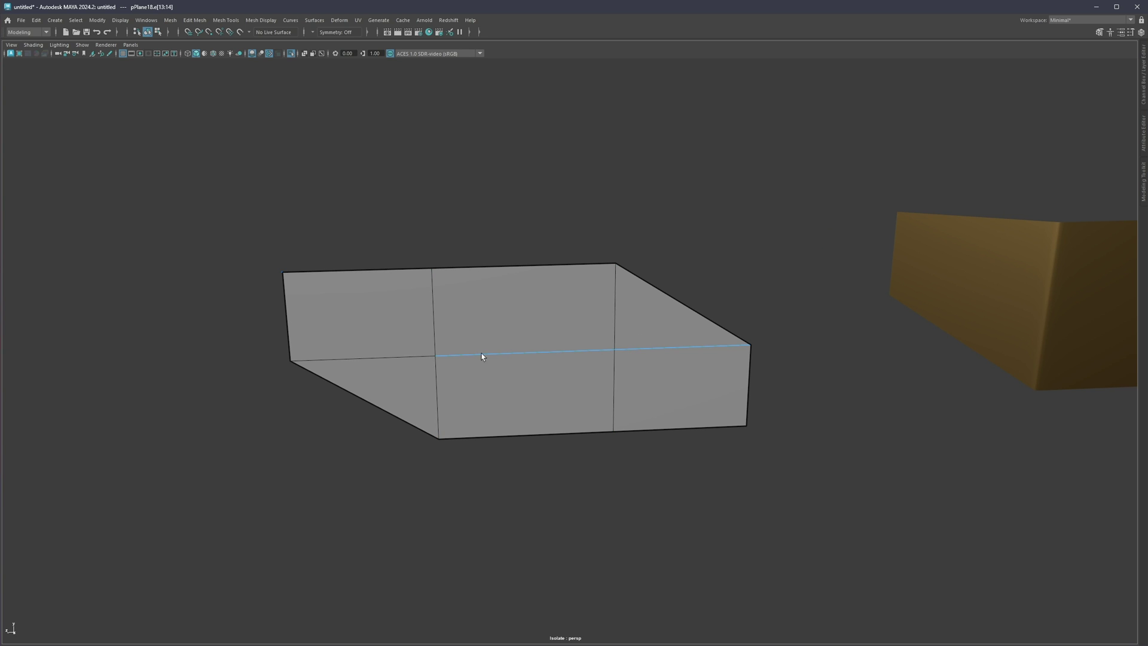
pyautogui.doubleClick(557, 353)
pyautogui.hotkey('ctrl', 'z')
pyautogui.keyDown('alt'); pyautogui.moveTo(489, 346); pyautogui.dragTo(482, 335); pyautogui.keyUp('alt')
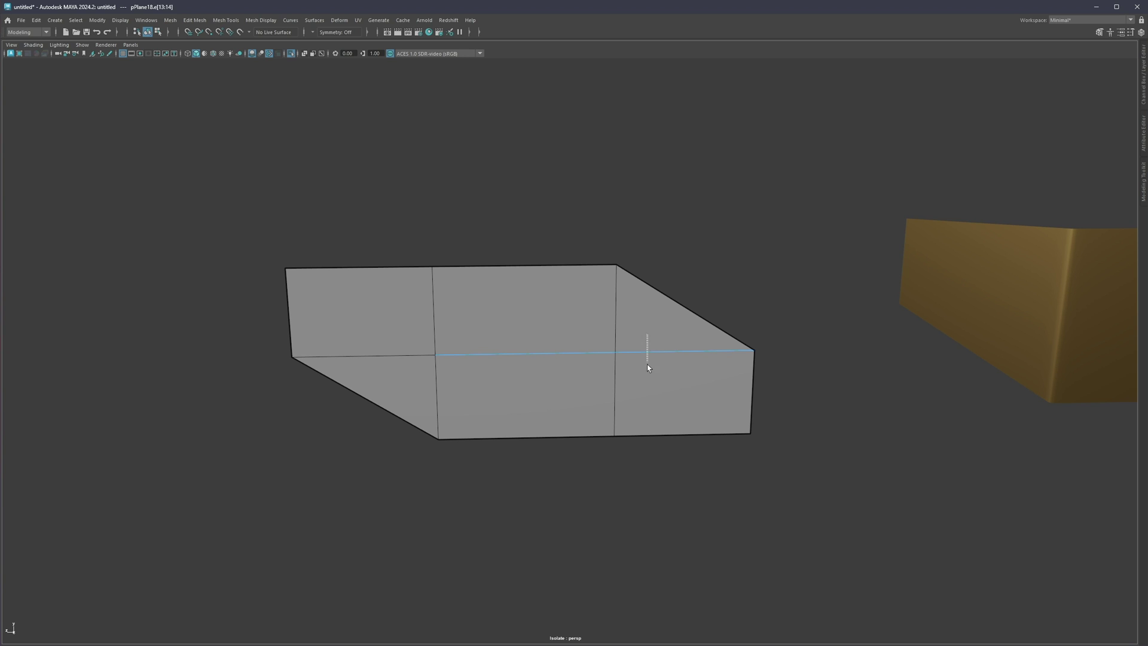
pyautogui.moveTo(647, 364); pyautogui.dragTo(647, 366)
pyautogui.keyDown('shift'); pyautogui.doubleClick(421, 354); pyautogui.keyUp('shift')
pyautogui.hotkey('ctrl', 'Delete')
# Delete the leftover vertices at the middle of the two interior vertical edges.
pyautogui.moveTo(475, 362); pyautogui.dragTo(399, 347, button='right')
pyautogui.moveTo(632, 343); pyautogui.dragTo(417, 362)
pyautogui.press('Delete')
pyautogui.press('F10')
# Move the plane's two outer vertical edges backwards so both side faces angle away from the central face.
pyautogui.click(417, 363)
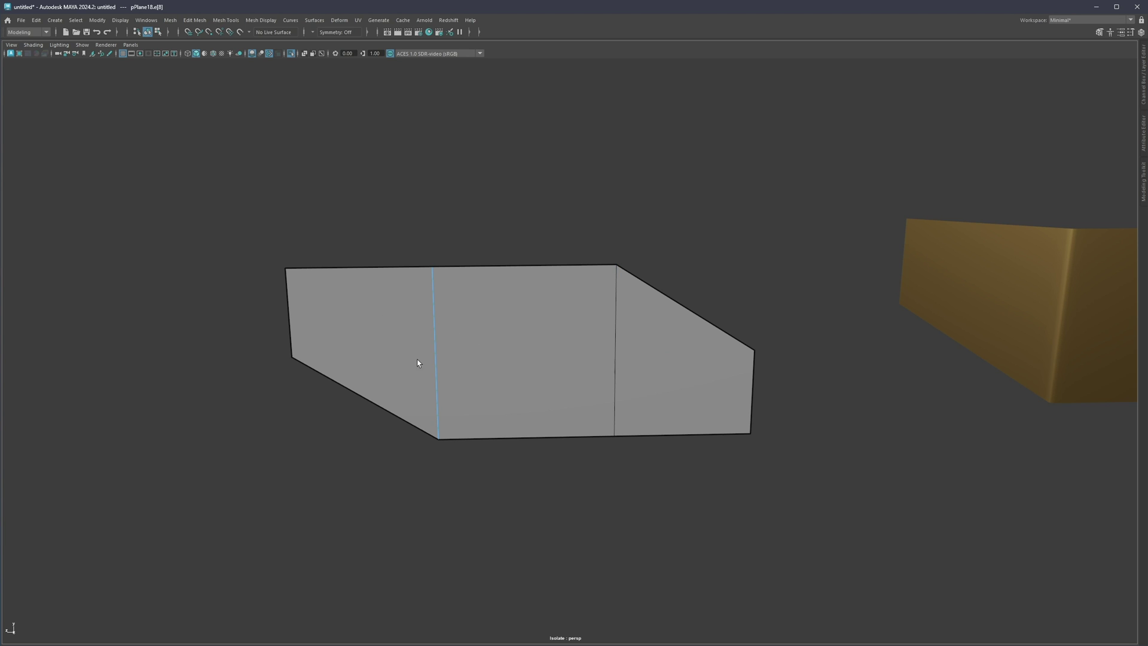
pyautogui.keyDown('shift'); pyautogui.click(615, 342); pyautogui.keyUp('shift')
pyautogui.press('w')
pyautogui.keyDown('alt'); pyautogui.moveTo(510, 330); pyautogui.dragTo(444, 323); pyautogui.keyUp('alt')
pyautogui.hotkey('ctrl', 'z')
pyautogui.click(692, 333)
pyautogui.keyDown('shift'); pyautogui.click(285, 360); pyautogui.keyUp('shift')
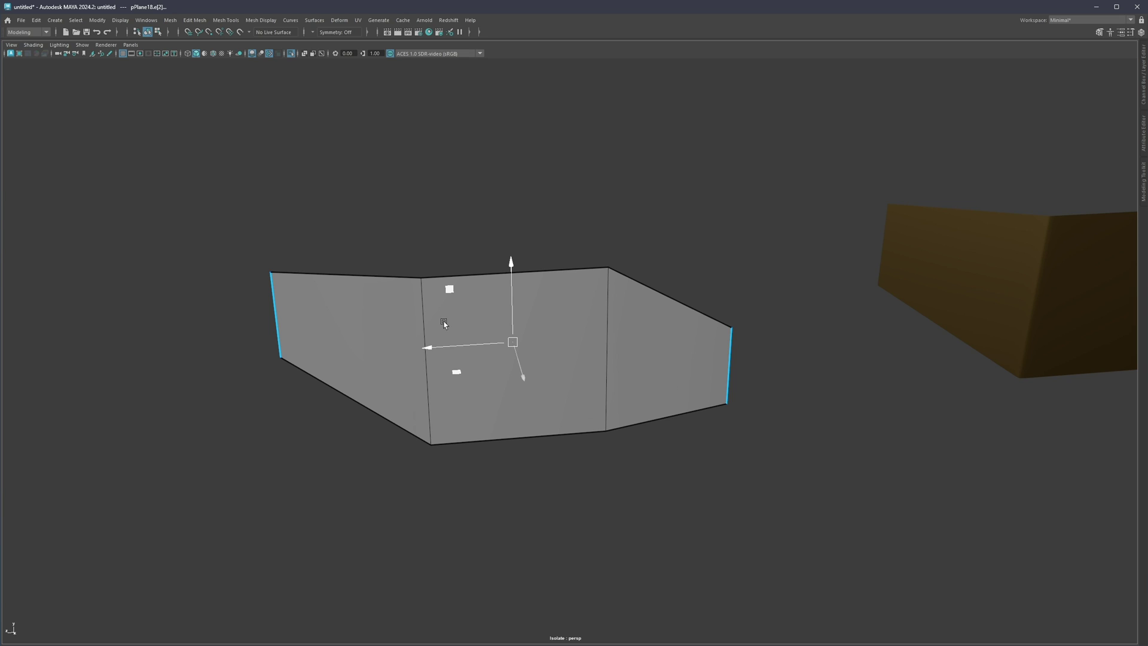
pyautogui.keyDown('alt'); pyautogui.moveTo(555, 376); pyautogui.dragTo(566, 371); pyautogui.keyUp('alt')
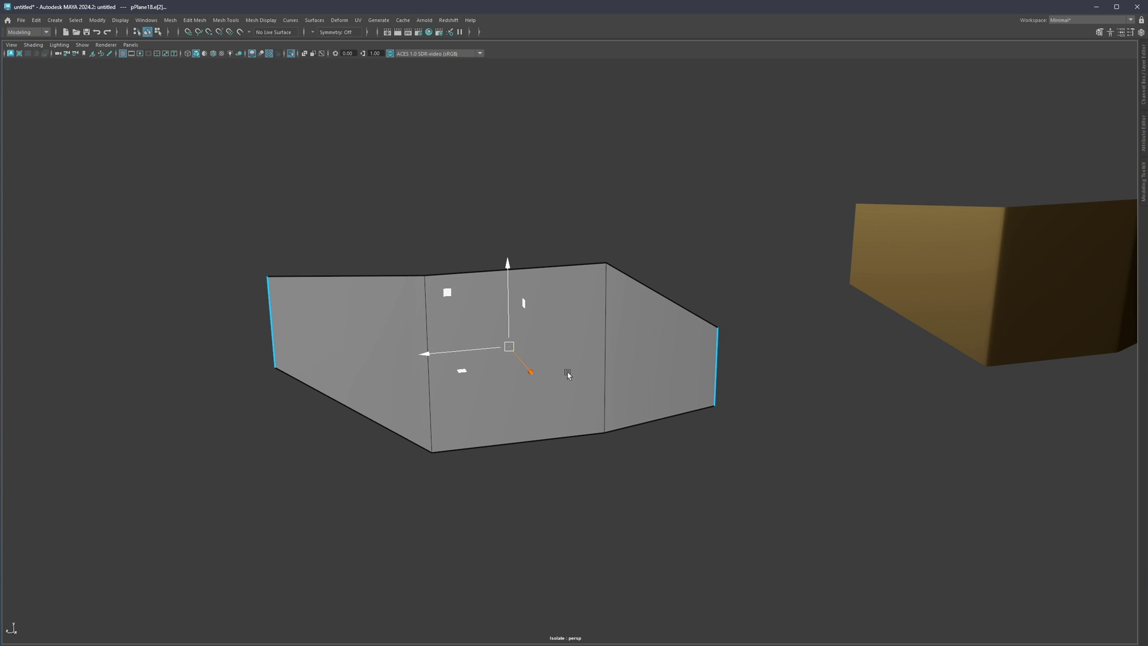
# Bevel the two interior vertical edges into tight supporting edges along each fold.
pyautogui.click(428, 368)
pyautogui.keyDown('shift'); pyautogui.click(607, 344); pyautogui.keyUp('shift')
pyautogui.hotkey('ctrl', 'b')
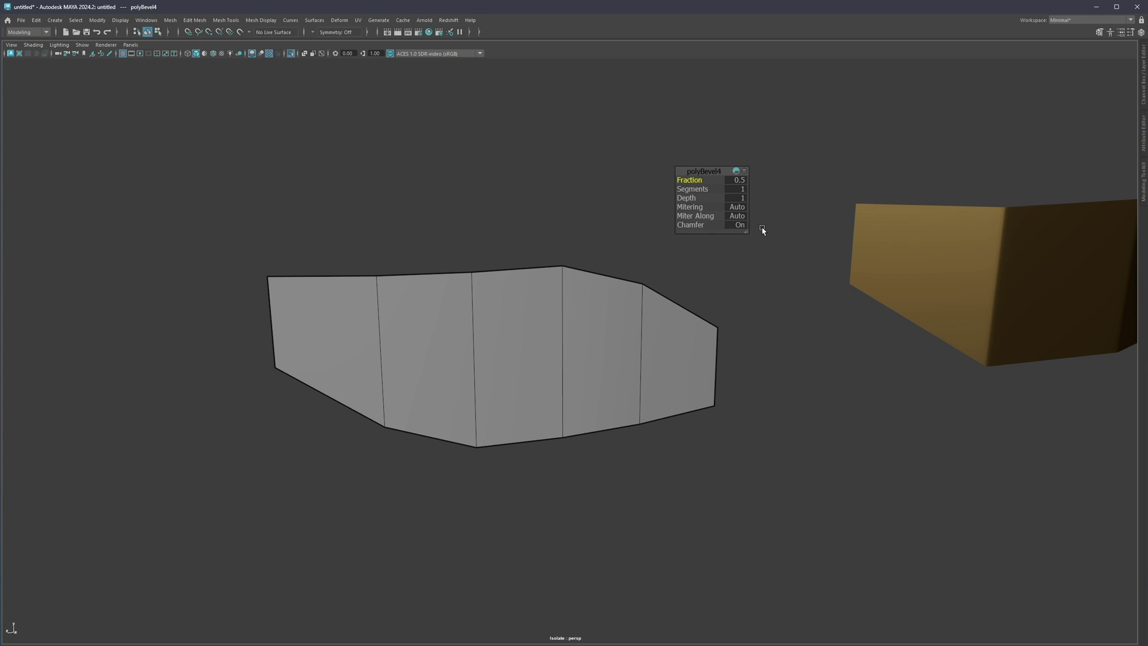
pyautogui.click(741, 218)
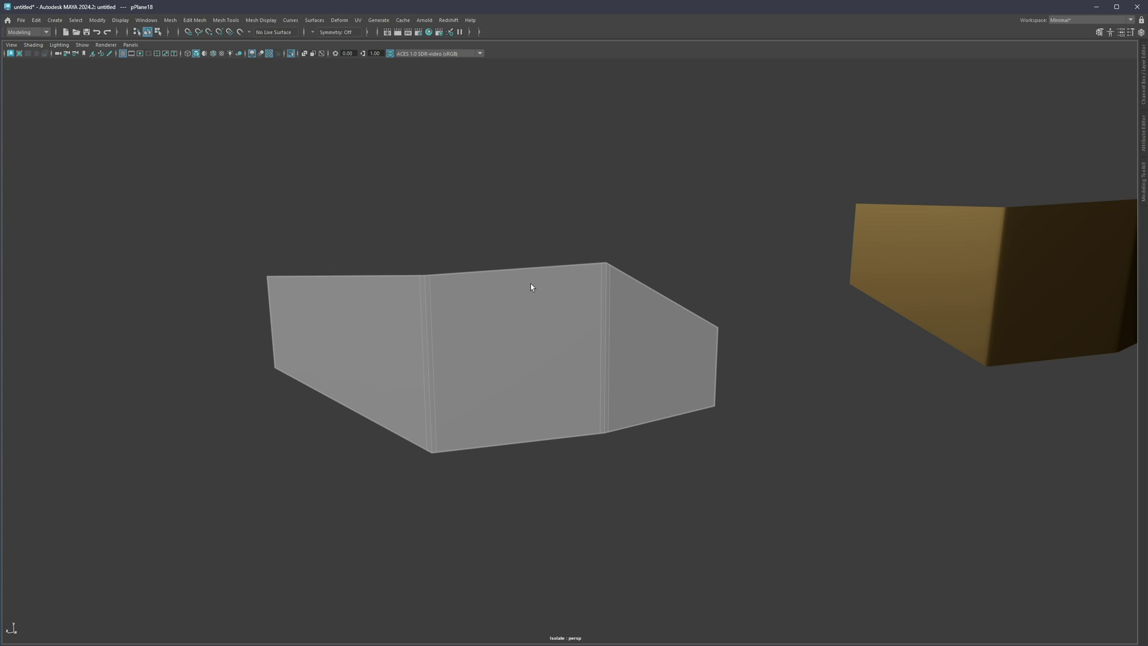
# Assign the existing gold material to the bevelled plane and display it unsmoothed with plain shading.
pyautogui.moveTo(534, 283); pyautogui.dragTo(592, 539, button='right')
pyautogui.click(601, 499)
pyautogui.keyDown('alt'); pyautogui.moveTo(605, 361); pyautogui.dragTo(569, 347); pyautogui.keyUp('alt')
pyautogui.click(536, 337)
pyautogui.press('1')
pyautogui.press('5')
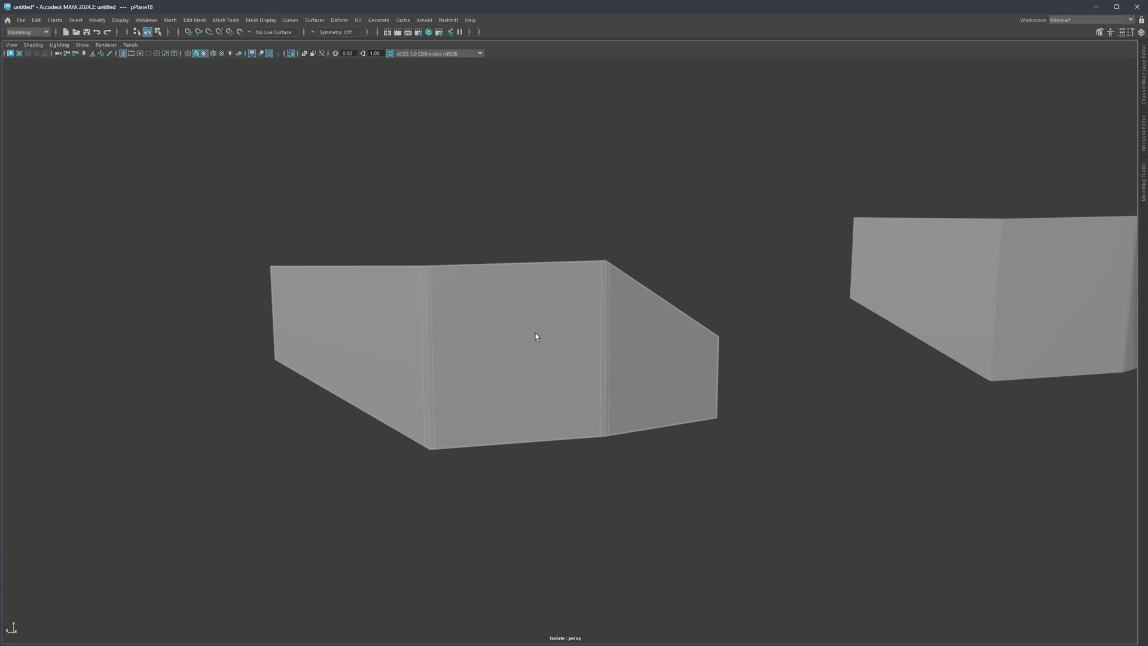
# Insert three even horizontal edge loops, three vertical loops across the central face and one through the middle of the right face.
pyautogui.hotkey('ctrl', 'shift', 'x')
pyautogui.keyDown('ctrl'); pyautogui.middleClick(461, 351); pyautogui.keyUp('ctrl')
pyautogui.keyDown('ctrl'); pyautogui.middleClick(518, 353); pyautogui.keyUp('ctrl')
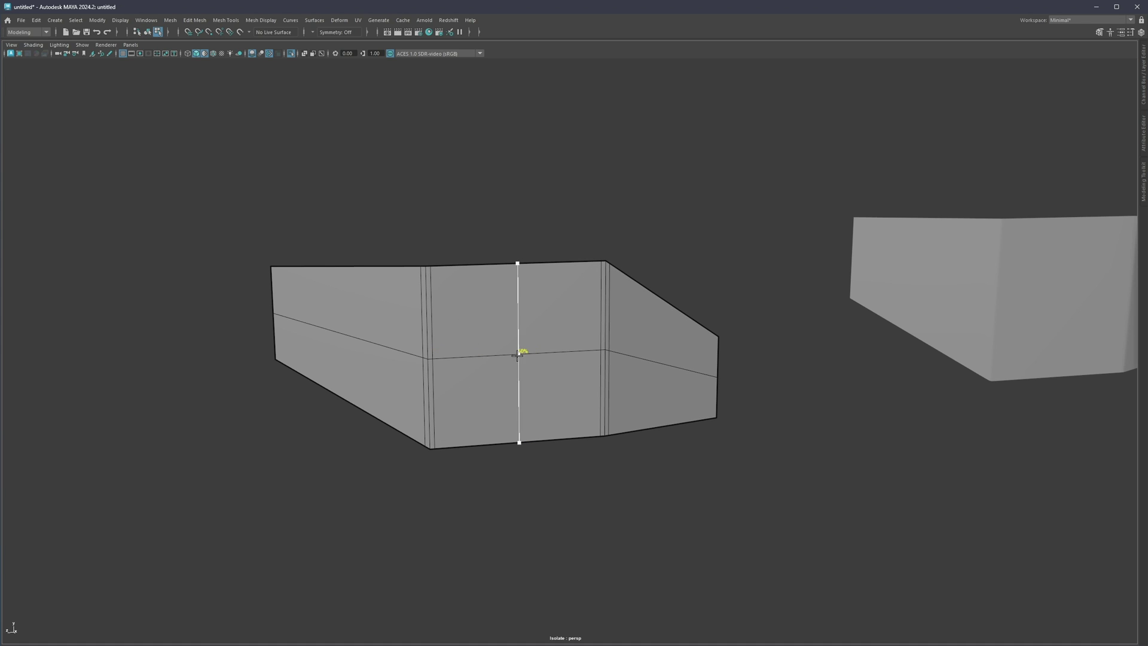
pyautogui.keyDown('ctrl'); pyautogui.middleClick(559, 353); pyautogui.keyUp('ctrl')
pyautogui.keyDown('ctrl'); pyautogui.middleClick(477, 363); pyautogui.keyUp('ctrl')
pyautogui.keyDown('ctrl'); pyautogui.middleClick(519, 306); pyautogui.keyUp('ctrl')
pyautogui.keyDown('ctrl'); pyautogui.middleClick(534, 390); pyautogui.keyUp('ctrl')
pyautogui.keyDown('ctrl'); pyautogui.middleClick(666, 382); pyautogui.keyUp('ctrl')
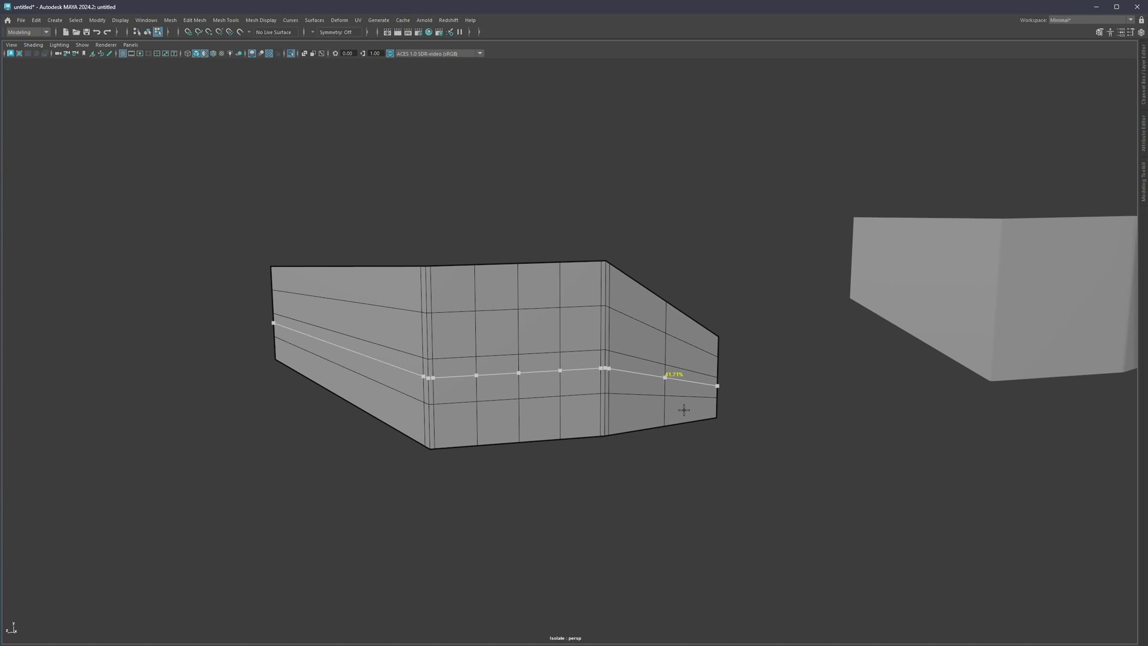
# Insert three vertical edge loops on the left face, undo the extra horizontal loop, and complete three even columns cuts on the right face.
pyautogui.keyDown('ctrl'); pyautogui.middleClick(336, 345); pyautogui.keyUp('ctrl')
pyautogui.keyDown('ctrl'); pyautogui.middleClick(382, 344); pyautogui.keyUp('ctrl')
pyautogui.keyDown('ctrl'); pyautogui.middleClick(336, 343); pyautogui.keyUp('ctrl')
pyautogui.keyDown('ctrl'); pyautogui.middleClick(605, 380); pyautogui.keyUp('ctrl')
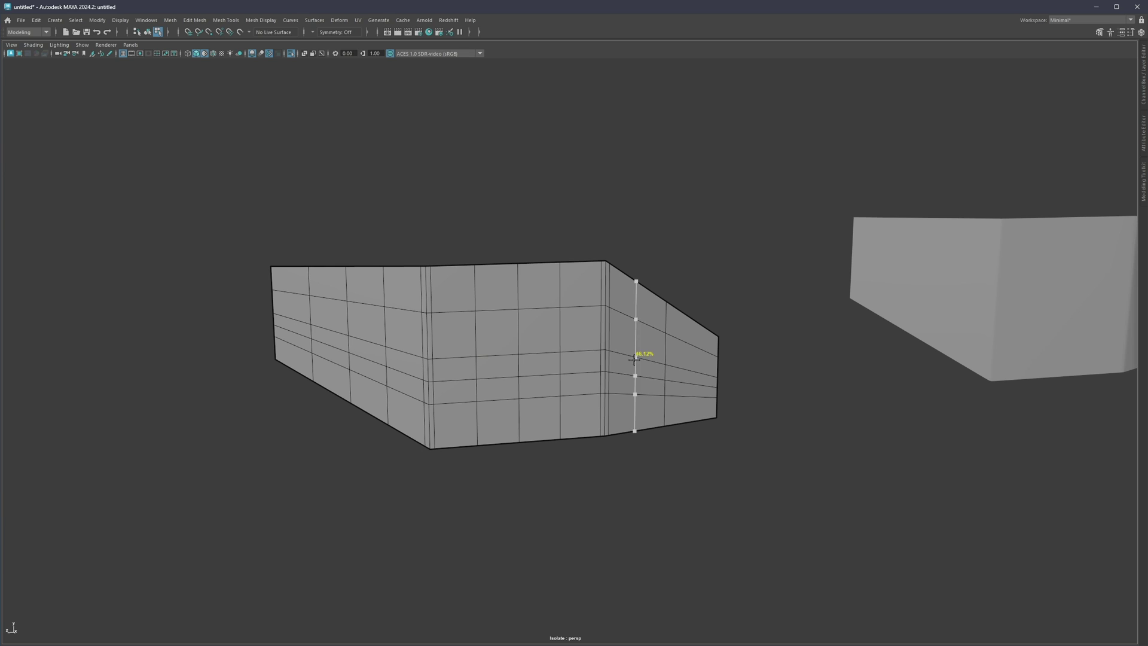
pyautogui.hotkey('ctrl', 'z')
pyautogui.keyDown('ctrl'); pyautogui.middleClick(631, 363); pyautogui.keyUp('ctrl')
pyautogui.keyDown('ctrl'); pyautogui.middleClick(685, 364); pyautogui.keyUp('ctrl')
# Turn on smooth preview and show the gold material without wireframe to compare the plane with its reference.
pyautogui.press('3')
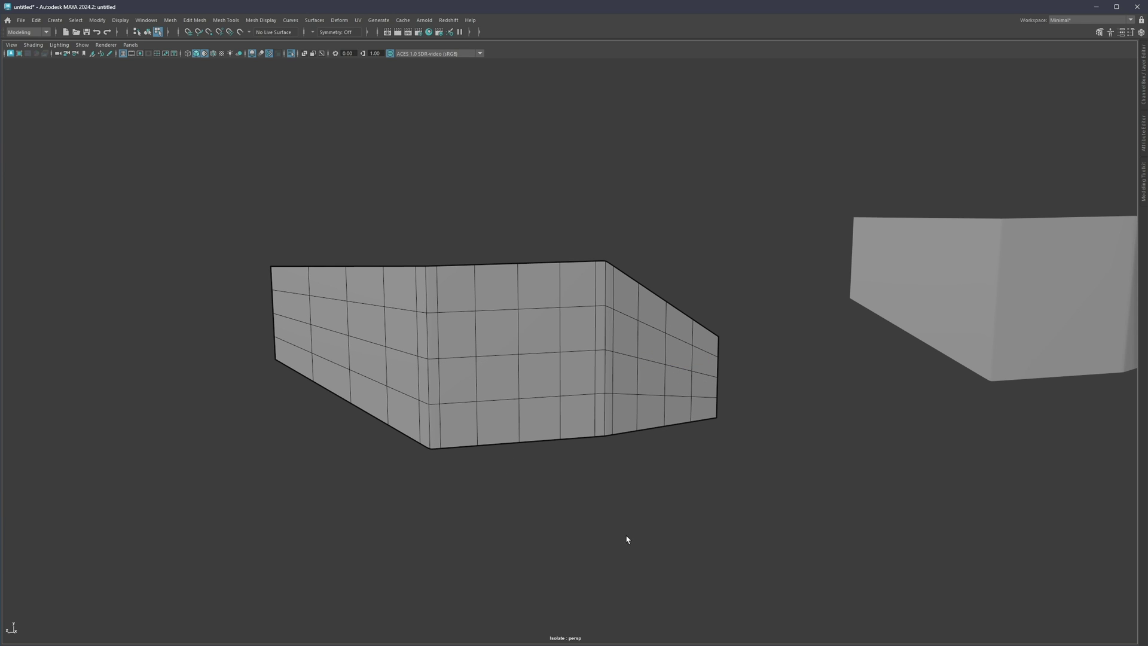
pyautogui.moveTo(625, 513); pyautogui.dragTo(657, 478, button='right')
pyautogui.hotkey('alt', '5')
pyautogui.hotkey('alt', '6')
pyautogui.hotkey('alt', '5')
pyautogui.keyDown('alt'); pyautogui.moveTo(652, 429); pyautogui.dragTo(554, 347, button='right'); pyautogui.keyUp('alt')
pyautogui.keyDown('alt'); pyautogui.moveTo(554, 347); pyautogui.dragTo(542, 321, button='middle'); pyautogui.keyUp('alt')
pyautogui.keyDown('alt'); pyautogui.moveTo(542, 321); pyautogui.dragTo(531, 317); pyautogui.keyUp('alt')
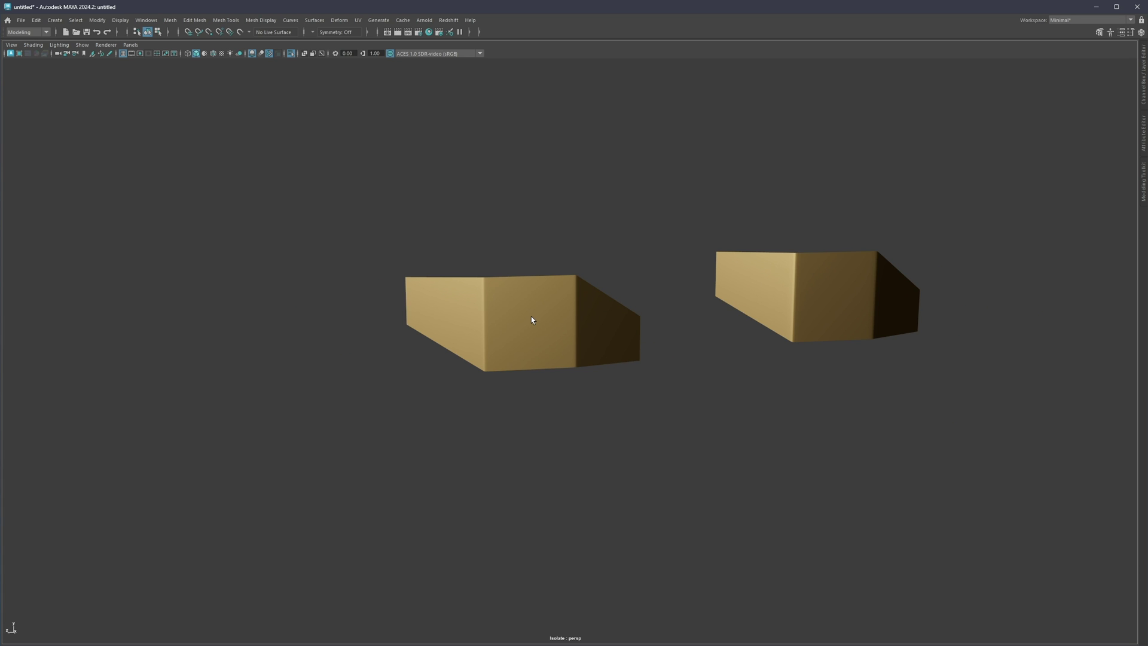
# Leave isolation, hide the finished uppermost pair, and isolate the next grey plane with its horizontally folded gold reference.
pyautogui.hotkey('ctrl', '1')
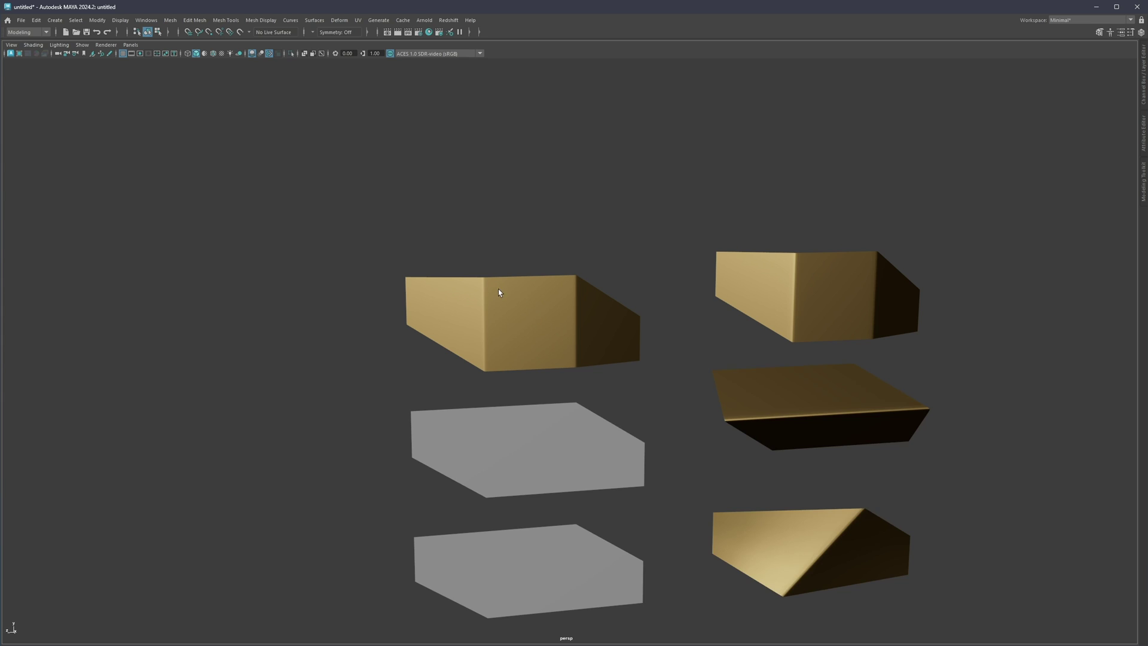
pyautogui.keyDown('alt'); pyautogui.moveTo(693, 357); pyautogui.dragTo(589, 285, button='middle'); pyautogui.keyUp('alt')
pyautogui.moveTo(805, 189); pyautogui.dragTo(370, 253)
pyautogui.moveTo(756, 225); pyautogui.dragTo(519, 357)
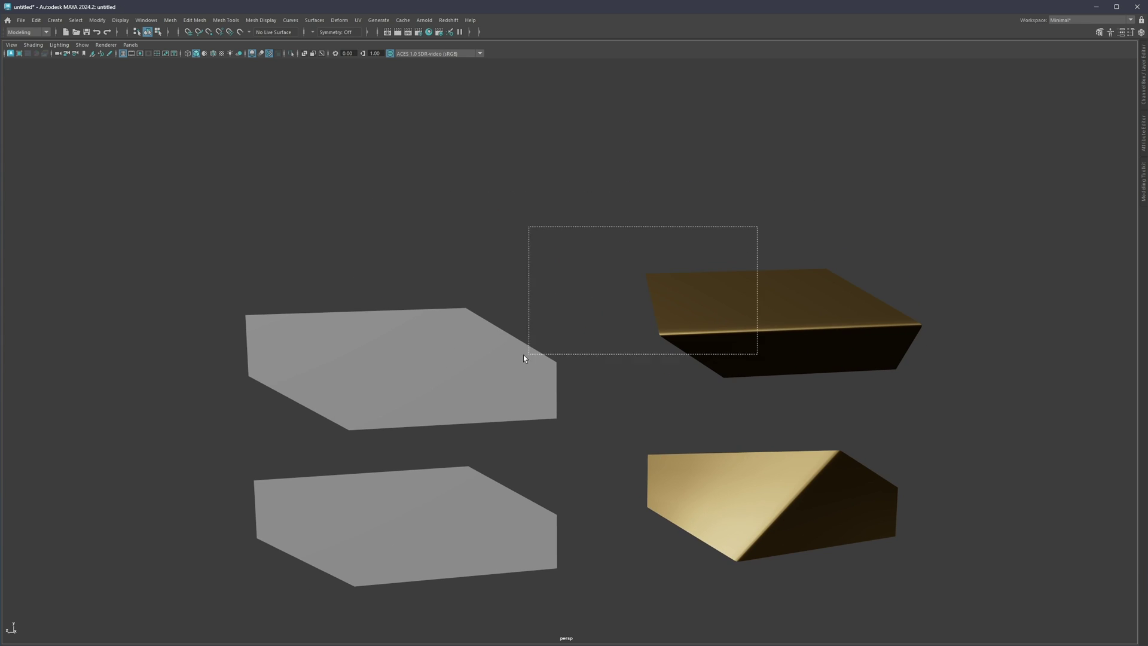
pyautogui.hotkey('ctrl', '1')
pyautogui.keyDown('alt'); pyautogui.moveTo(483, 292); pyautogui.dragTo(536, 318, button='right'); pyautogui.keyUp('alt')
pyautogui.click(536, 318)
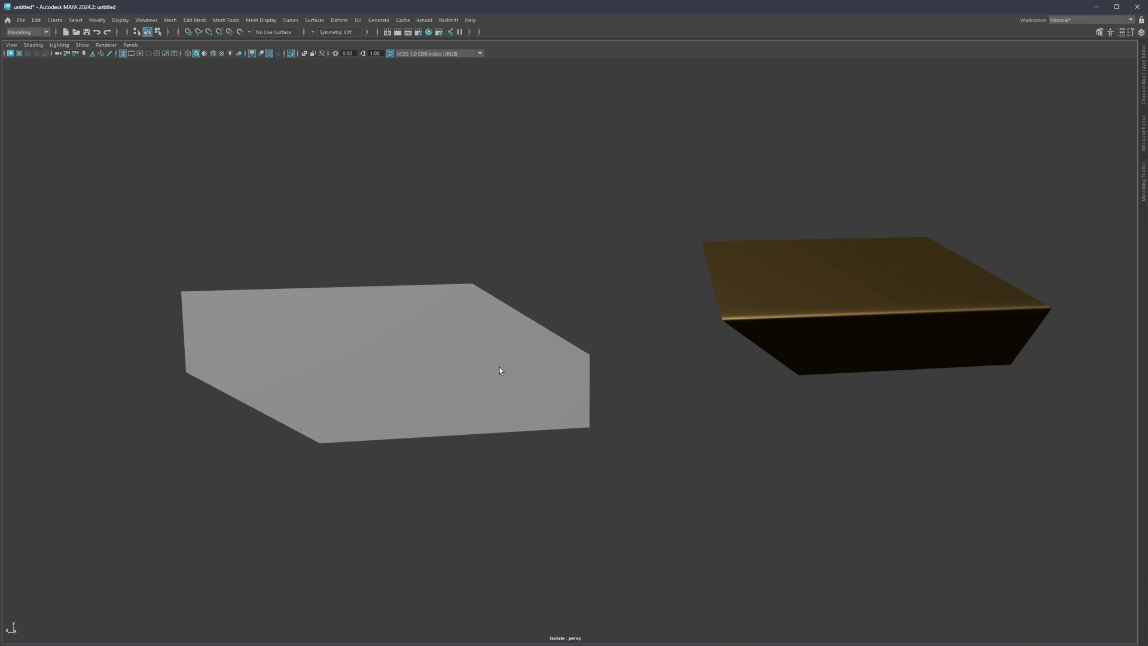
# Select the grey plane's horizontal interior edges in edge mode to examine the horizontal fold line.
pyautogui.moveTo(499, 369); pyautogui.dragTo(490, 364, button='right')
pyautogui.click(490, 361)
pyautogui.doubleClick(405, 363)
pyautogui.press('w')
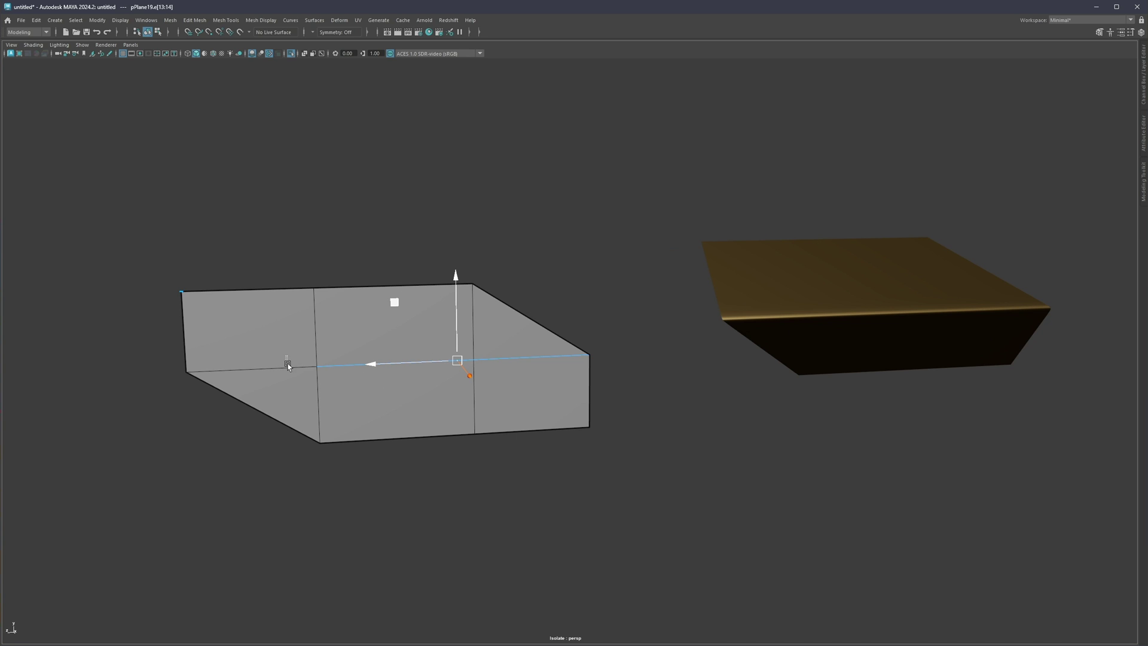
pyautogui.keyDown('alt'); pyautogui.moveTo(378, 365); pyautogui.dragTo(526, 339); pyautogui.keyUp('alt')
pyautogui.hotkey('ctrl', 'z')
pyautogui.press('q')
# Delete the interior vertical edges and the leftover vertices, keeping only the horizontal edge across the plane.
pyautogui.scroll(2, 449, 349)
pyautogui.keyDown('shift'); pyautogui.moveTo(382, 317); pyautogui.dragTo(347, 328); pyautogui.keyUp('shift')
pyautogui.keyDown('shift'); pyautogui.moveTo(390, 380); pyautogui.dragTo(358, 393); pyautogui.keyUp('shift')
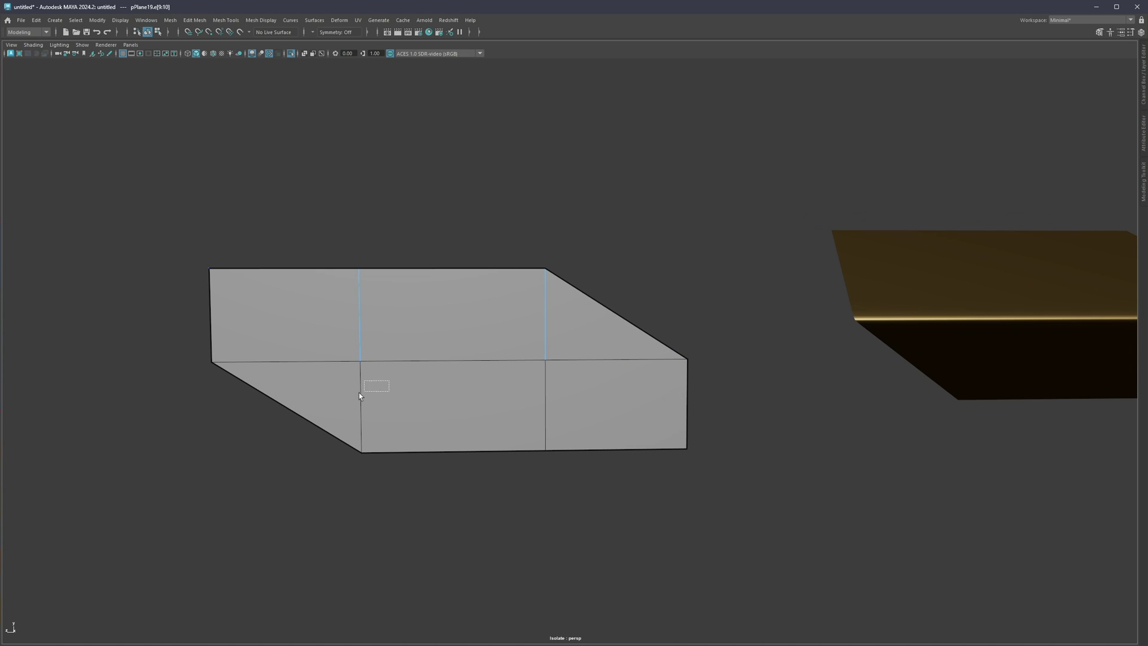
pyautogui.press('Delete')
pyautogui.moveTo(568, 335); pyautogui.dragTo(383, 366)
pyautogui.press('Delete')
# Move the remaining horizontal edge outwards to fold the plane into two angled faces.
pyautogui.click(460, 360)
pyautogui.keyDown('alt'); pyautogui.moveTo(482, 386); pyautogui.dragTo(516, 397); pyautogui.keyUp('alt')
pyautogui.press('w')
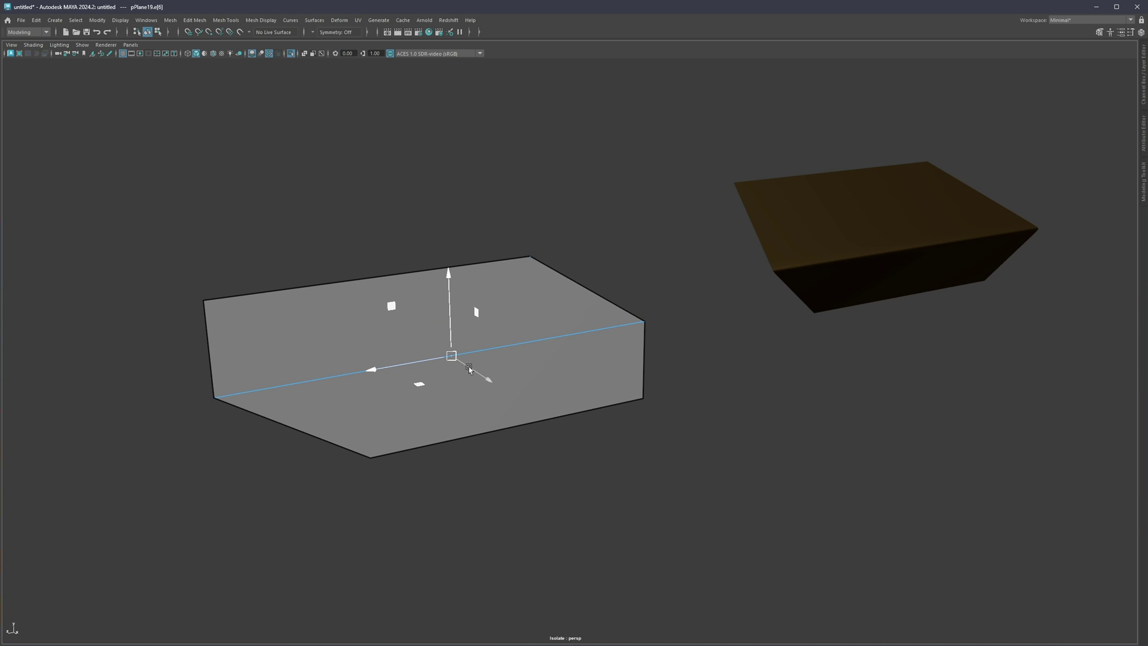
pyautogui.moveTo(471, 362)
pyautogui.mouseDown()
pyautogui.moveTo(485, 369)
pyautogui.moveTo(455, 350)
pyautogui.mouseUp()
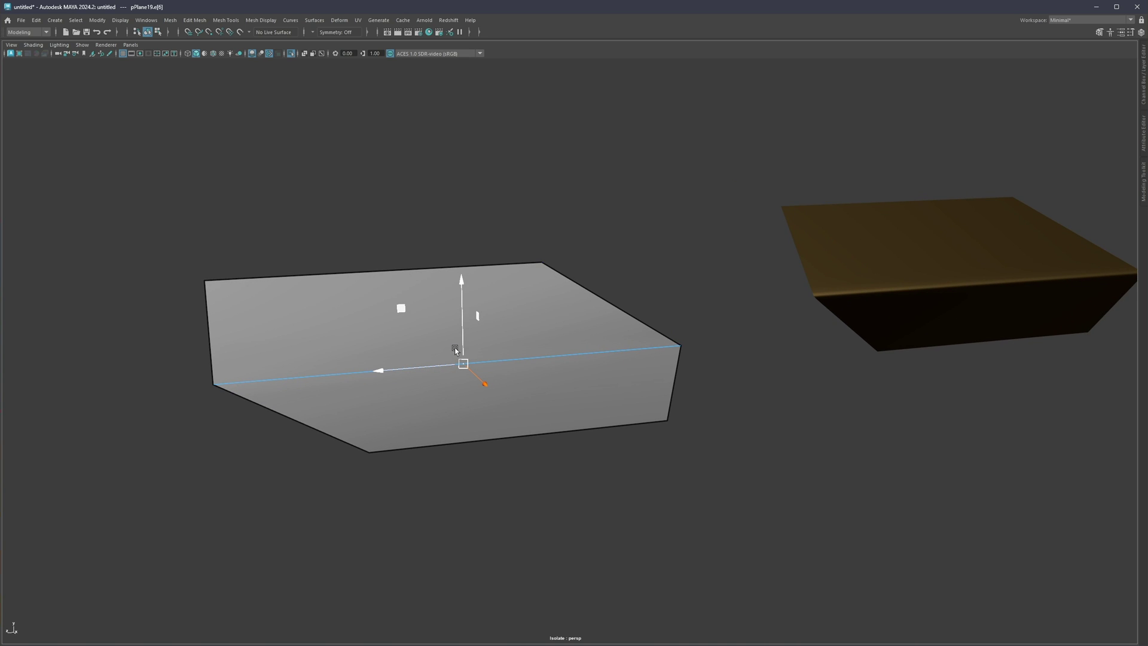
# Insert a centred vertical edge loop across both angled faces and return to edge selection.
pyautogui.moveTo(477, 349)
pyautogui.keyDown('alt'); pyautogui.mouseDown()
pyautogui.moveTo(452, 344)
pyautogui.moveTo(518, 349)
pyautogui.moveTo(478, 367)
pyautogui.mouseUp(); pyautogui.keyUp('alt')
pyautogui.hotkey('ctrl', 'shift', 'x')
pyautogui.keyDown('ctrl'); pyautogui.middleClick(417, 359); pyautogui.keyUp('ctrl')
pyautogui.moveTo(438, 372); pyautogui.dragTo(387, 323, button='right')
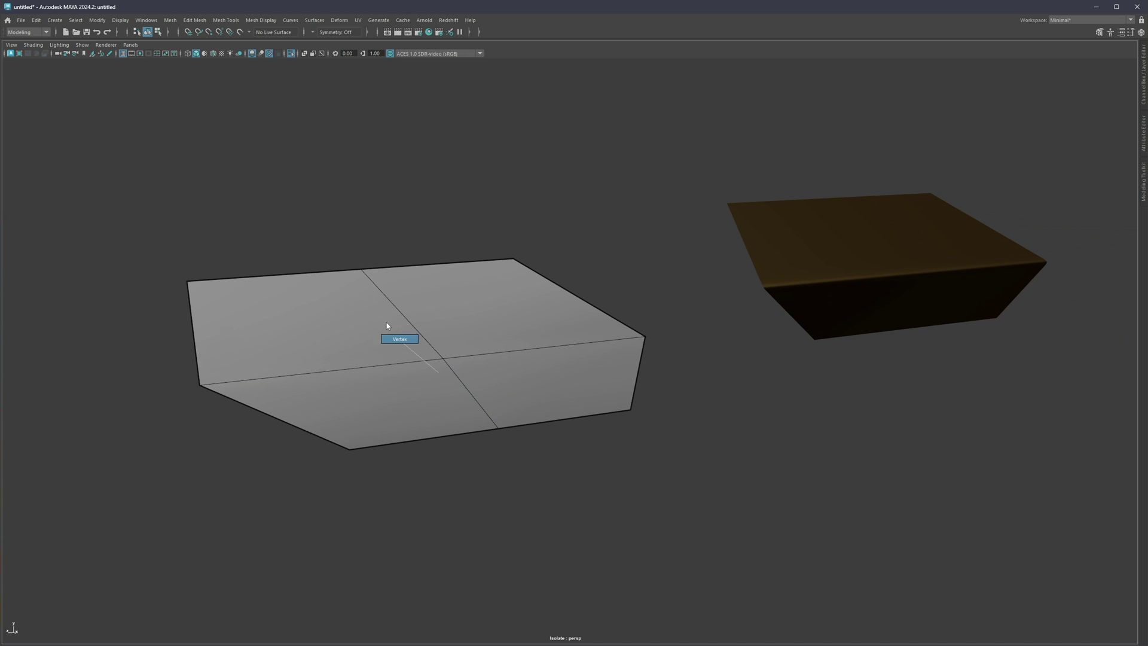
pyautogui.press('F10')
# Bevel the horizontal fold edge across the grey plane and reduce the bevel fraction to a narrow strip.
pyautogui.click(496, 353)
pyautogui.keyDown('shift'); pyautogui.click(429, 360); pyautogui.keyUp('shift')
pyautogui.press('w')
pyautogui.keyDown('alt'); pyautogui.moveTo(452, 380); pyautogui.dragTo(481, 361); pyautogui.keyUp('alt')
pyautogui.keyDown('alt'); pyautogui.moveTo(480, 361); pyautogui.dragTo(409, 339); pyautogui.keyUp('alt')
pyautogui.keyDown('alt'); pyautogui.moveTo(441, 337); pyautogui.dragTo(456, 329, button='middle'); pyautogui.keyUp('alt')
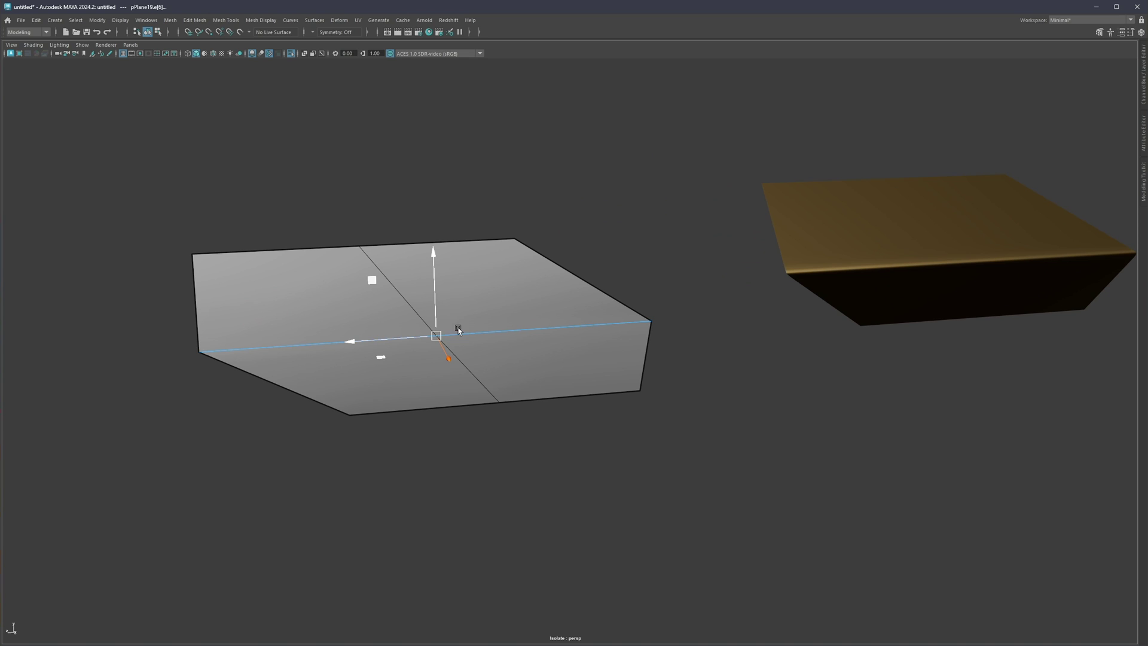
pyautogui.press('q')
pyautogui.moveTo(449, 357); pyautogui.dragTo(478, 346, button='right')
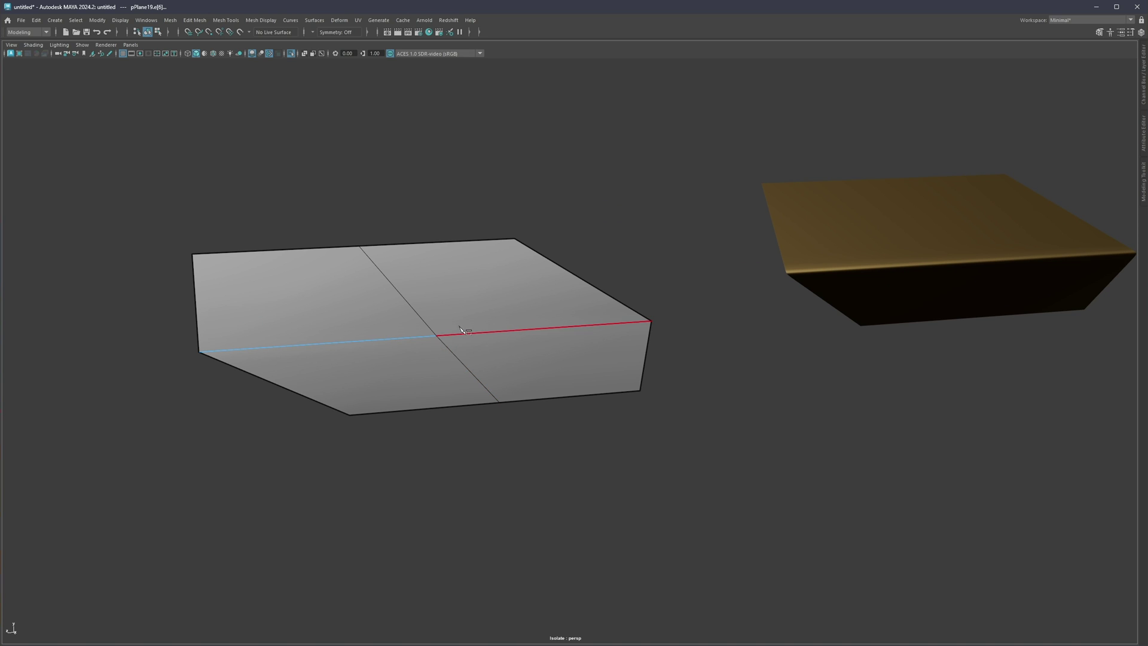
pyautogui.keyDown('alt'); pyautogui.moveTo(469, 328); pyautogui.dragTo(433, 341); pyautogui.keyUp('alt')
pyautogui.hotkey('ctrl', 'b')
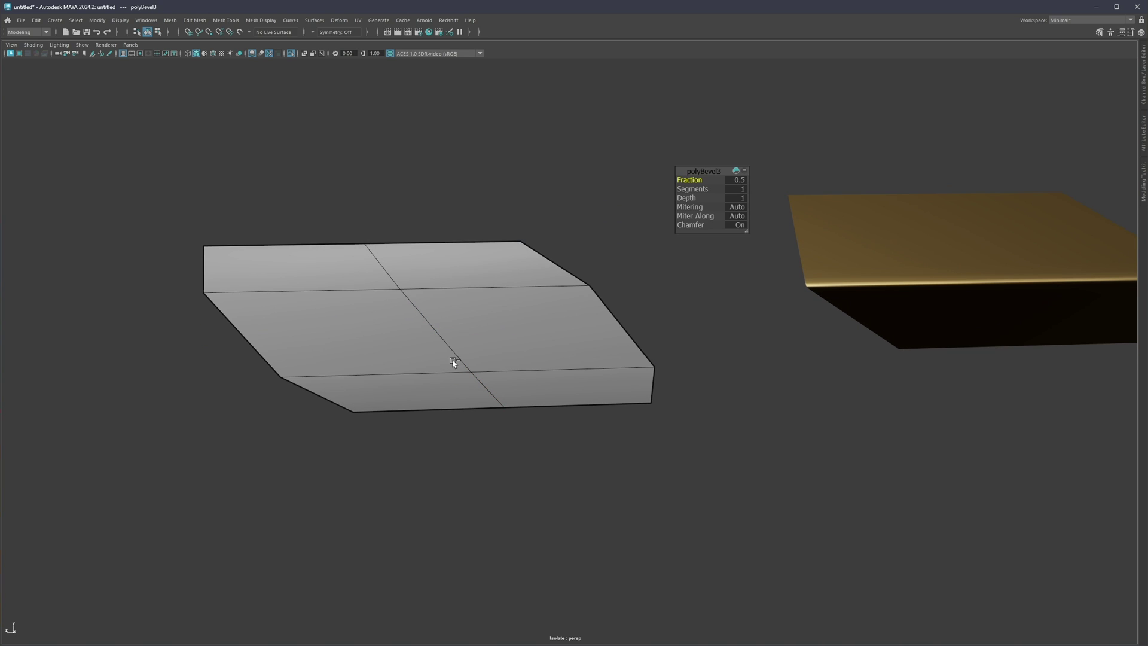
pyautogui.moveTo(690, 180); pyautogui.dragTo(492, 249)
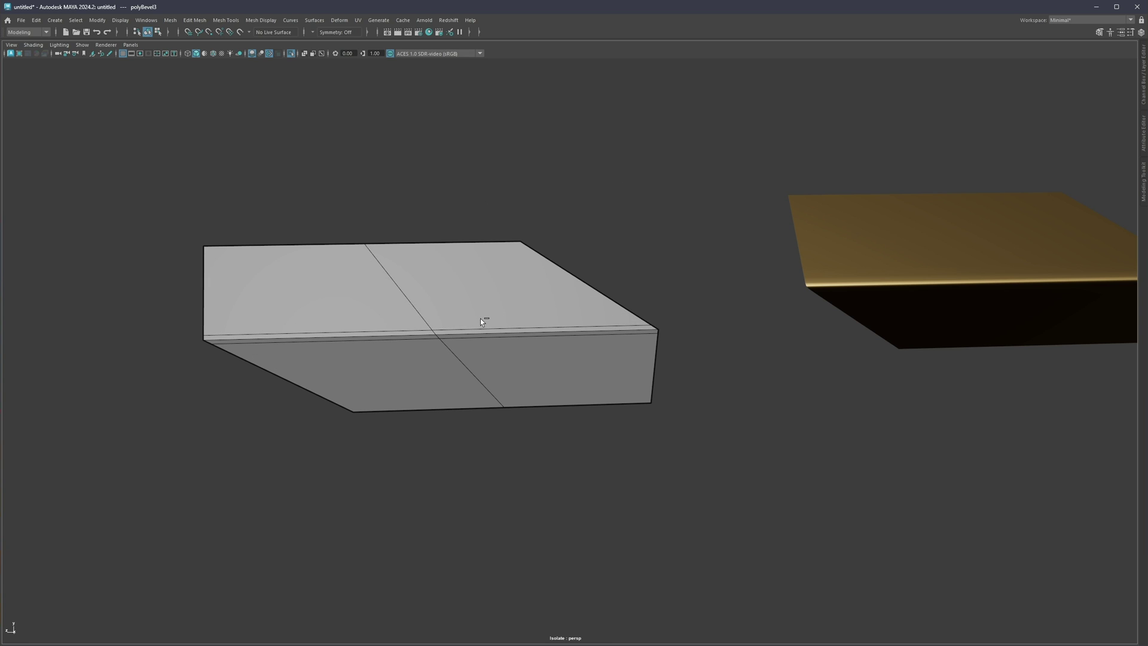
# Select the narrow bevel faces along the horizontal fold to examine the supporting geometry.
pyautogui.press('F8')
pyautogui.hotkey('ctrl', 'z')
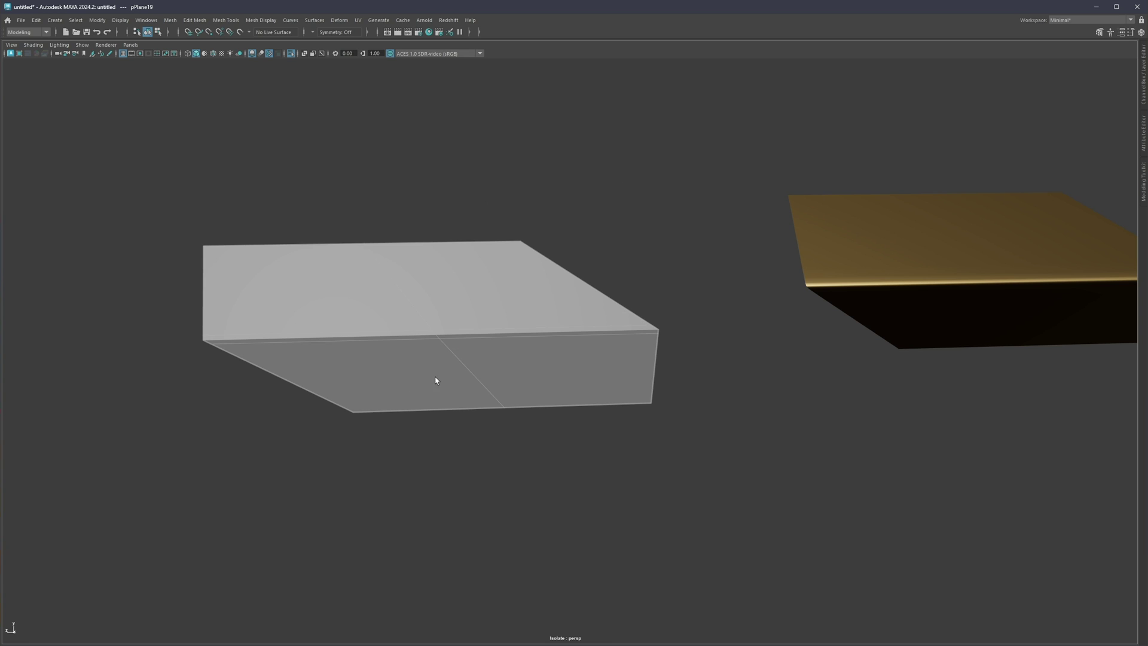
pyautogui.press('F11')
pyautogui.click(457, 339)
pyautogui.click(455, 332)
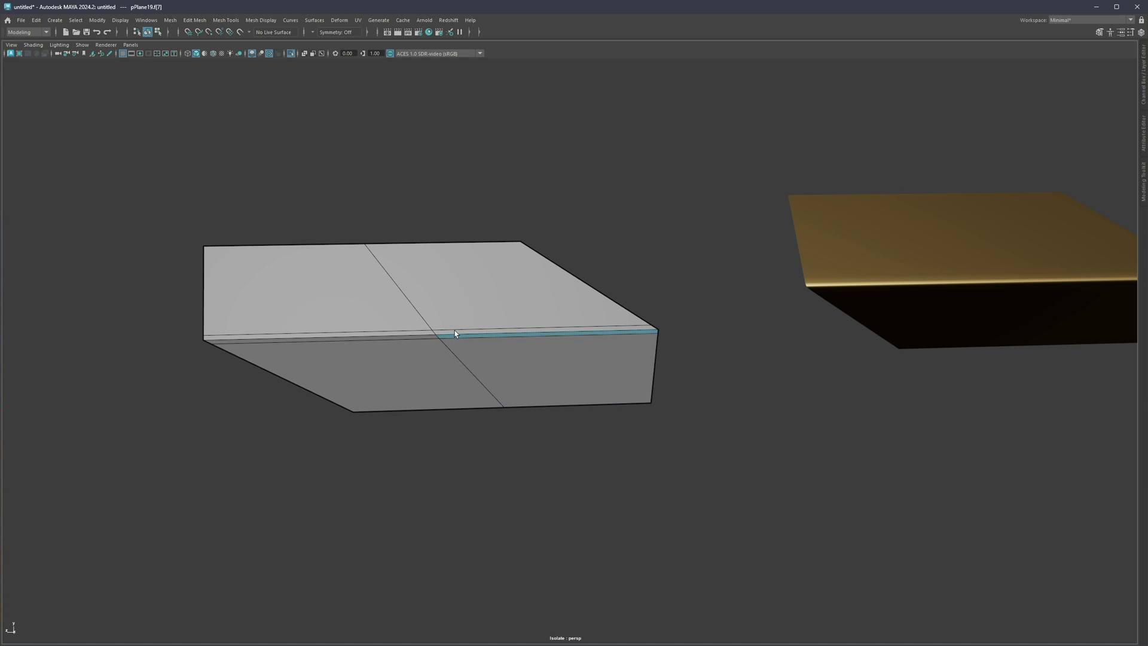
pyautogui.keyDown('shift'); pyautogui.doubleClick(455, 337); pyautogui.keyUp('shift')
pyautogui.click(412, 338)
pyautogui.keyDown('shift'); pyautogui.doubleClick(418, 333); pyautogui.keyUp('shift')
pyautogui.click(456, 336)
pyautogui.keyDown('shift'); pyautogui.click(431, 337); pyautogui.keyUp('shift')
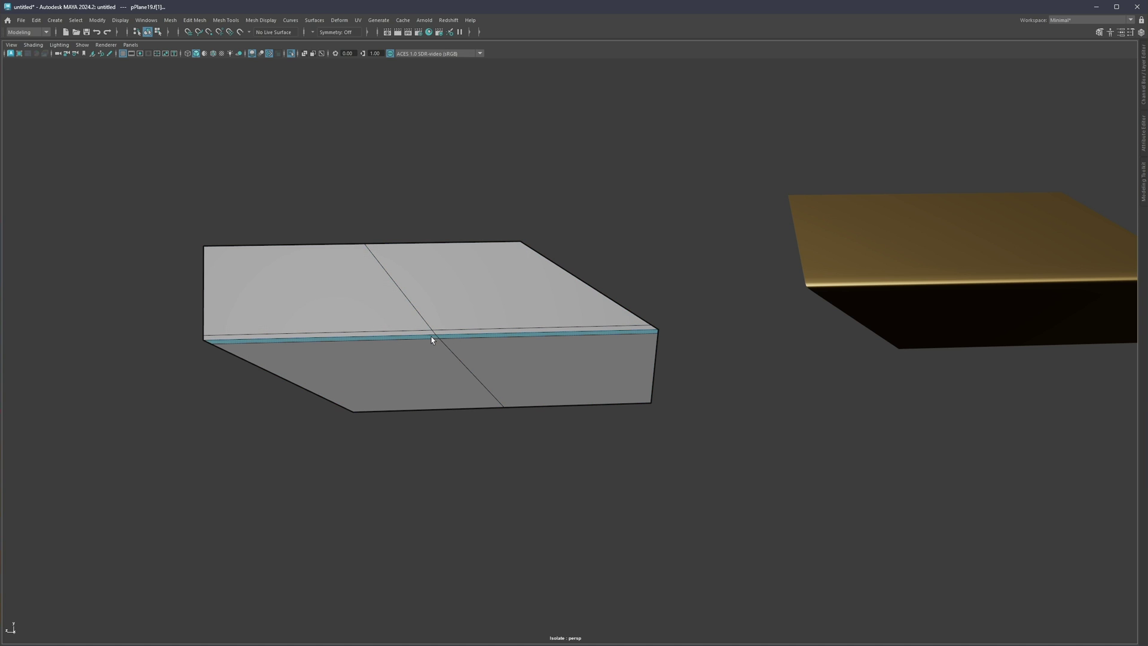
pyautogui.keyDown('shift'); pyautogui.click(428, 332); pyautogui.keyUp('shift')
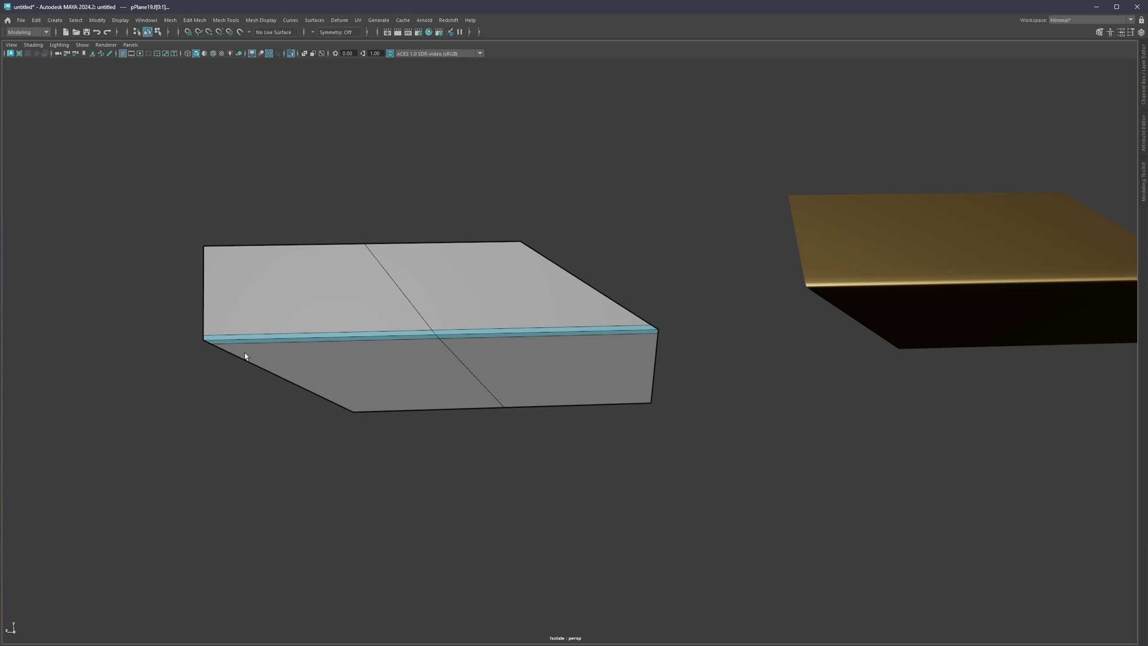
# Insert evenly spaced edge loops across the fold, plus one centred horizontal loop on each angled face.
pyautogui.hotkey('ctrl', 'shift', 'x')
pyautogui.keyDown('ctrl'); pyautogui.click(549, 334); pyautogui.keyUp('ctrl')
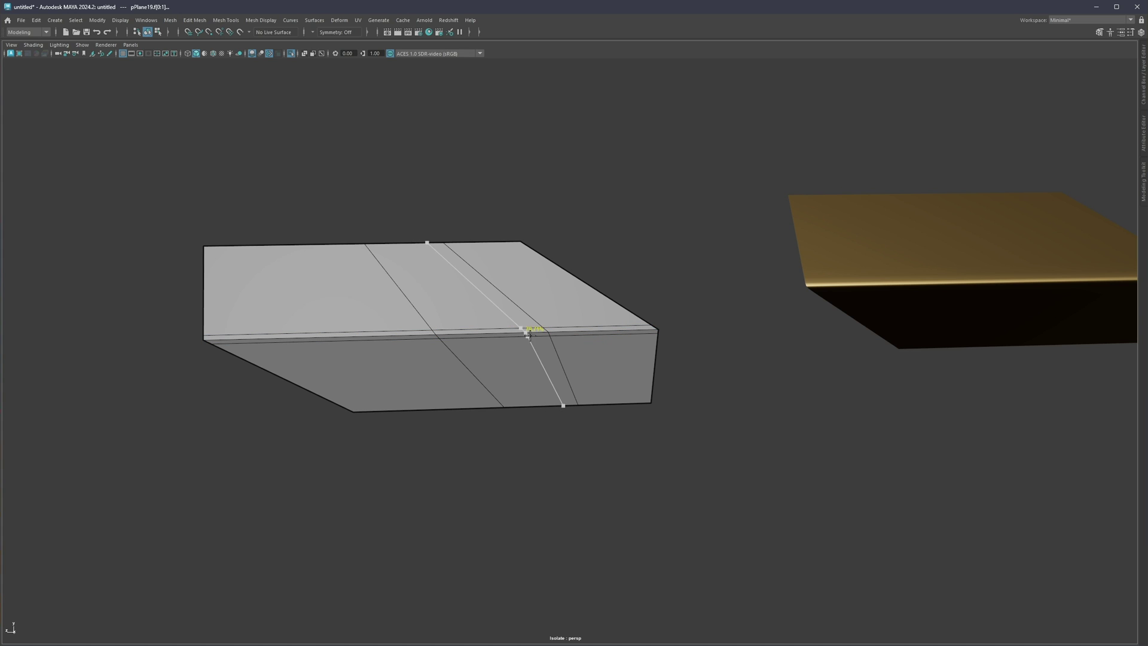
pyautogui.keyDown('ctrl'); pyautogui.click(494, 285); pyautogui.keyUp('ctrl')
pyautogui.keyDown('ctrl'); pyautogui.middleClick(521, 353); pyautogui.keyUp('ctrl')
pyautogui.keyDown('ctrl'); pyautogui.middleClick(369, 354); pyautogui.keyUp('ctrl')
pyautogui.keyDown('ctrl'); pyautogui.middleClick(374, 349); pyautogui.keyUp('ctrl')
pyautogui.keyDown('ctrl'); pyautogui.middleClick(296, 336); pyautogui.keyUp('ctrl')
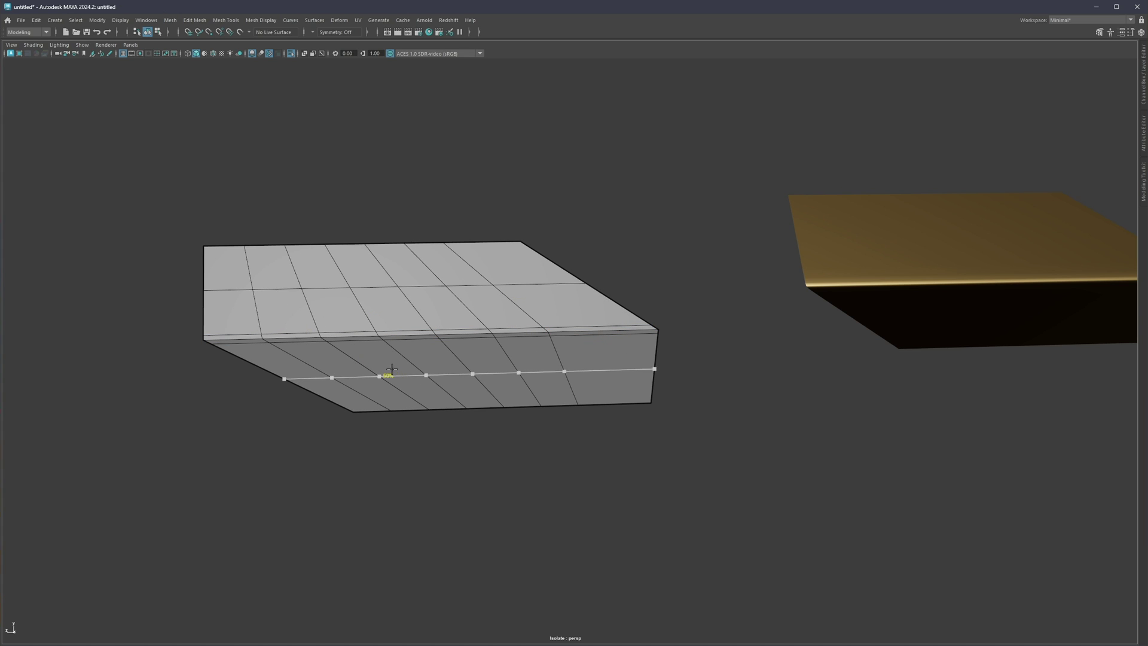
pyautogui.keyDown('ctrl'); pyautogui.middleClick(383, 373); pyautogui.keyUp('ctrl')
# Assign the gold material to the finished horizontal-fold plane and deselect it.
pyautogui.press('q')
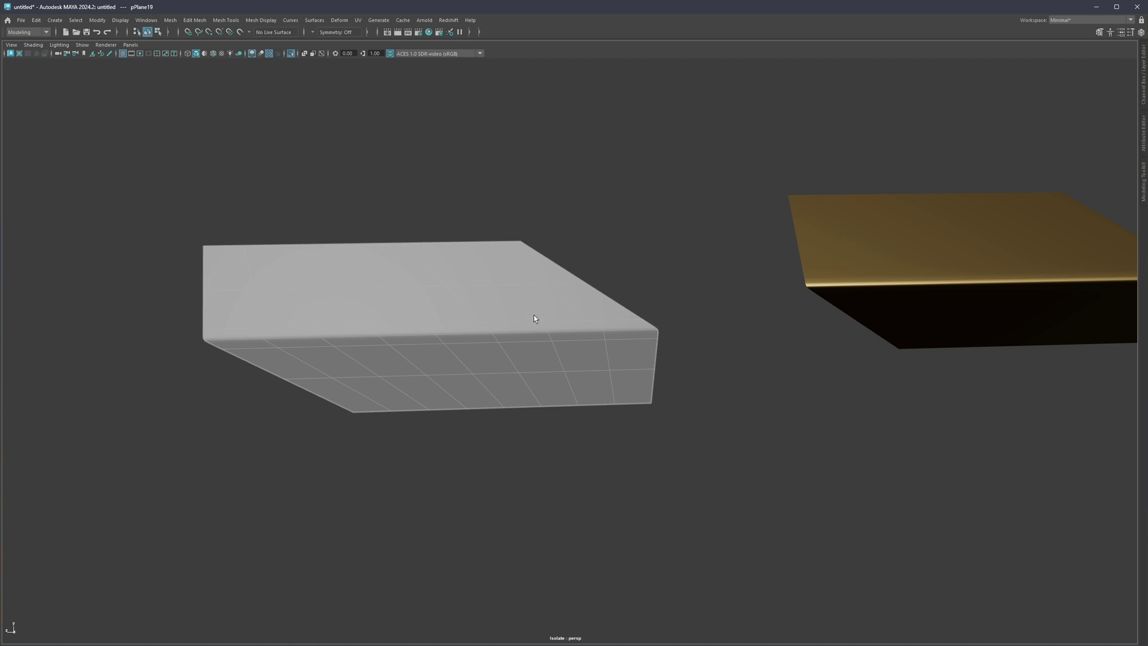
pyautogui.moveTo(537, 307); pyautogui.dragTo(594, 574, button='right')
pyautogui.click(672, 369)
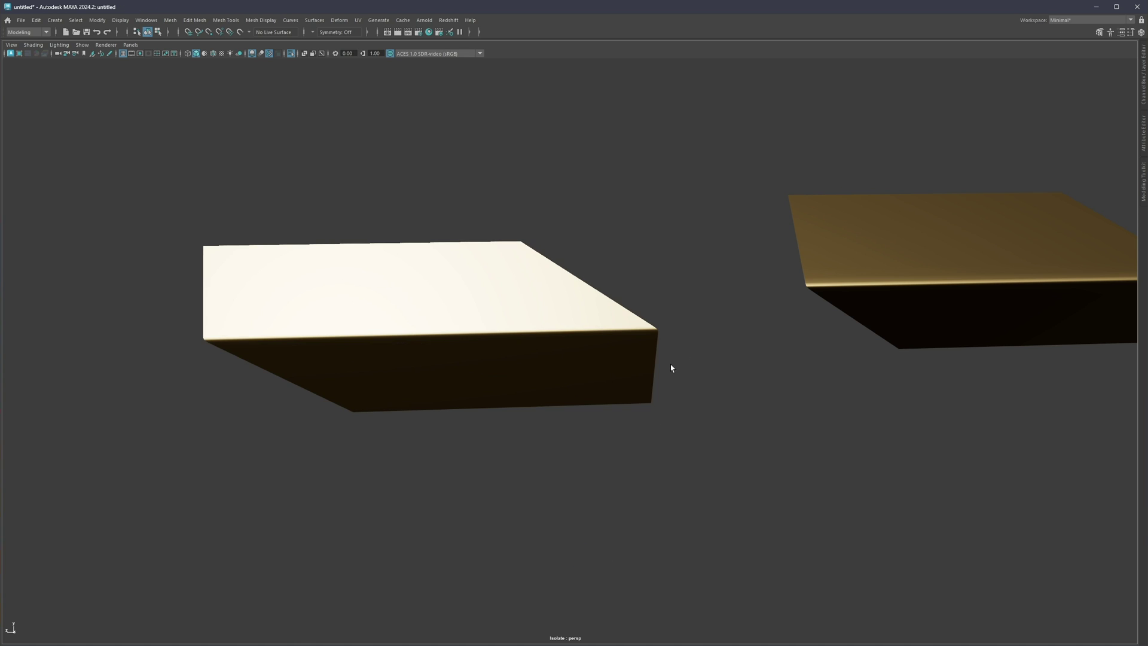
# Delete the horizontal-fold pair and exit isolate mode to reveal the diagonal-fold planes.
pyautogui.scroll(-3, 671, 369)
pyautogui.keyDown('alt'); pyautogui.moveTo(672, 369); pyautogui.dragTo(525, 338); pyautogui.keyUp('alt')
pyautogui.moveTo(861, 259); pyautogui.dragTo(469, 375)
pyautogui.press('Delete')
pyautogui.hotkey('ctrl', '1')
# Toggle wireframe on shaded to compare the grey plane's grid with the gold diagonal-fold reference.
pyautogui.keyDown('alt'); pyautogui.moveTo(645, 461); pyautogui.dragTo(514, 336, button='middle'); pyautogui.keyUp('alt')
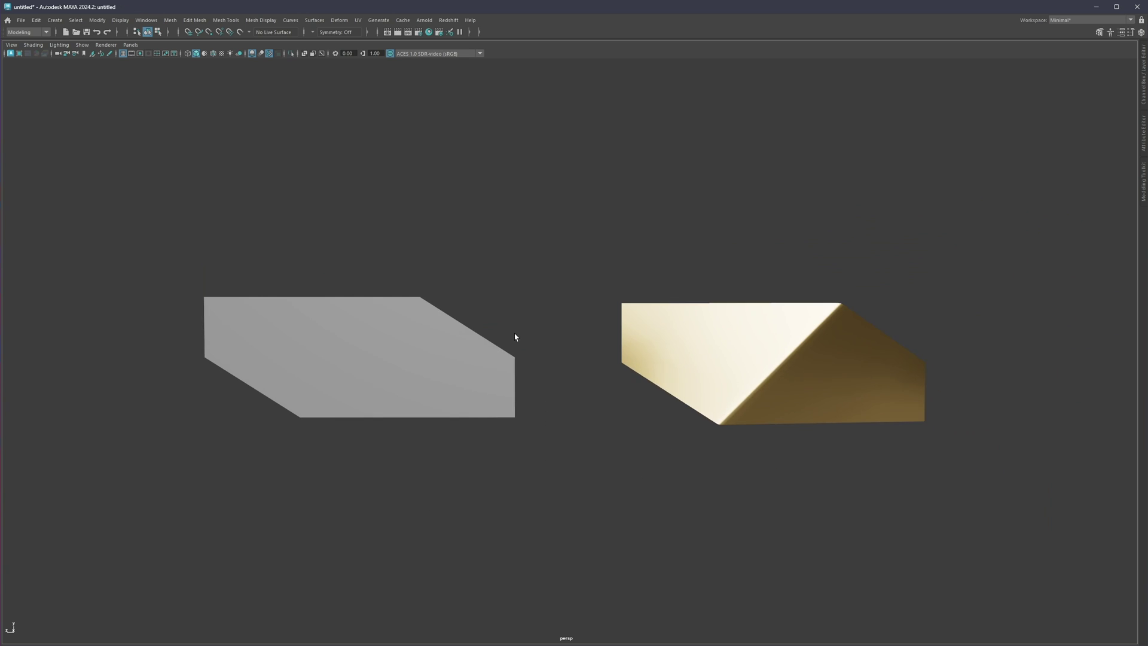
pyautogui.keyDown('alt'); pyautogui.moveTo(515, 336); pyautogui.dragTo(497, 339); pyautogui.keyUp('alt')
pyautogui.hotkey('alt', '5')
pyautogui.keyDown('alt'); pyautogui.moveTo(389, 364); pyautogui.dragTo(464, 364, button='middle'); pyautogui.keyUp('alt')
pyautogui.keyDown('alt'); pyautogui.moveTo(464, 364); pyautogui.dragTo(501, 361, button='right'); pyautogui.keyUp('alt')
pyautogui.keyDown('alt'); pyautogui.moveTo(501, 361); pyautogui.dragTo(526, 367, button='middle'); pyautogui.keyUp('alt')
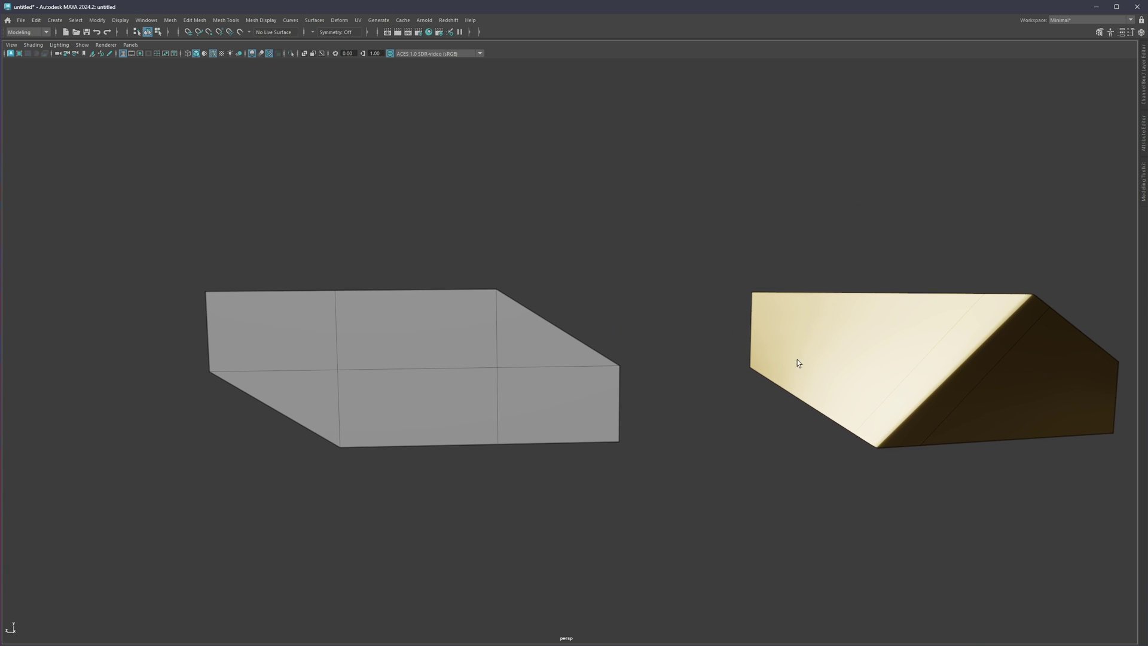
pyautogui.keyDown('alt'); pyautogui.moveTo(798, 361); pyautogui.dragTo(657, 354, button='middle'); pyautogui.keyUp('alt')
pyautogui.keyDown('alt'); pyautogui.moveTo(657, 354); pyautogui.dragTo(571, 352); pyautogui.keyUp('alt')
pyautogui.hotkey('alt', '5')
pyautogui.keyDown('alt'); pyautogui.moveTo(374, 359); pyautogui.dragTo(500, 356, button='middle'); pyautogui.keyUp('alt')
# Select the grey plane's interior edges in edge mode to compare their directions with the reference's diagonal fold.
pyautogui.click(454, 370)
pyautogui.keyDown('alt'); pyautogui.moveTo(454, 371); pyautogui.dragTo(421, 398); pyautogui.keyUp('alt')
pyautogui.moveTo(422, 399); pyautogui.dragTo(457, 329, button='right')
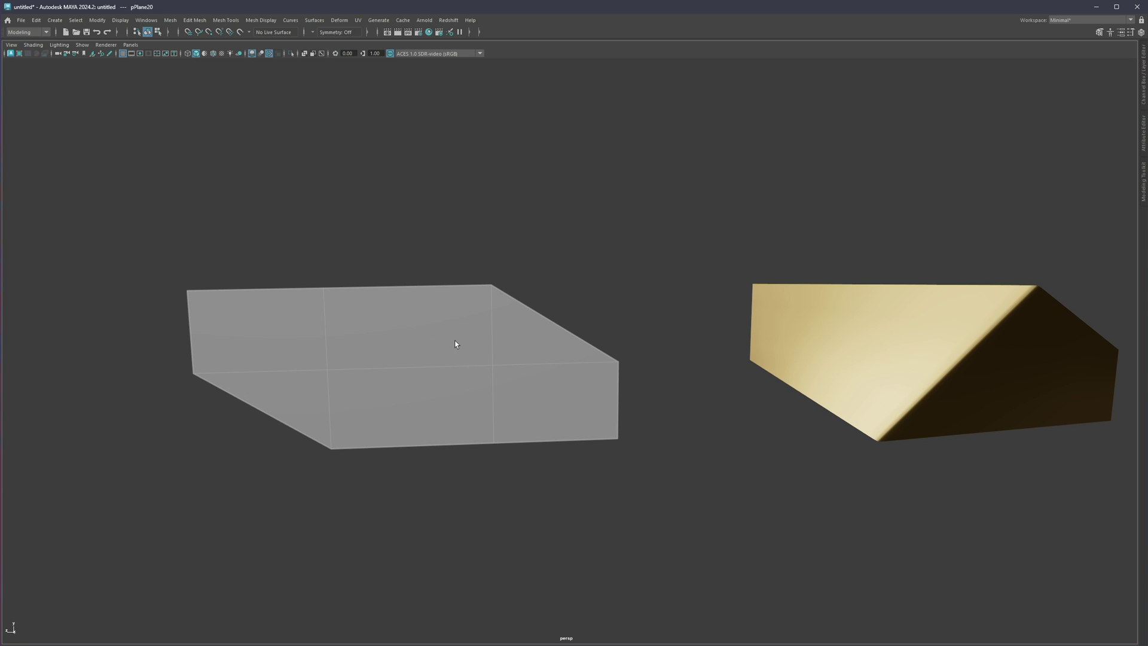
pyautogui.hotkey('ctrl', 'z')
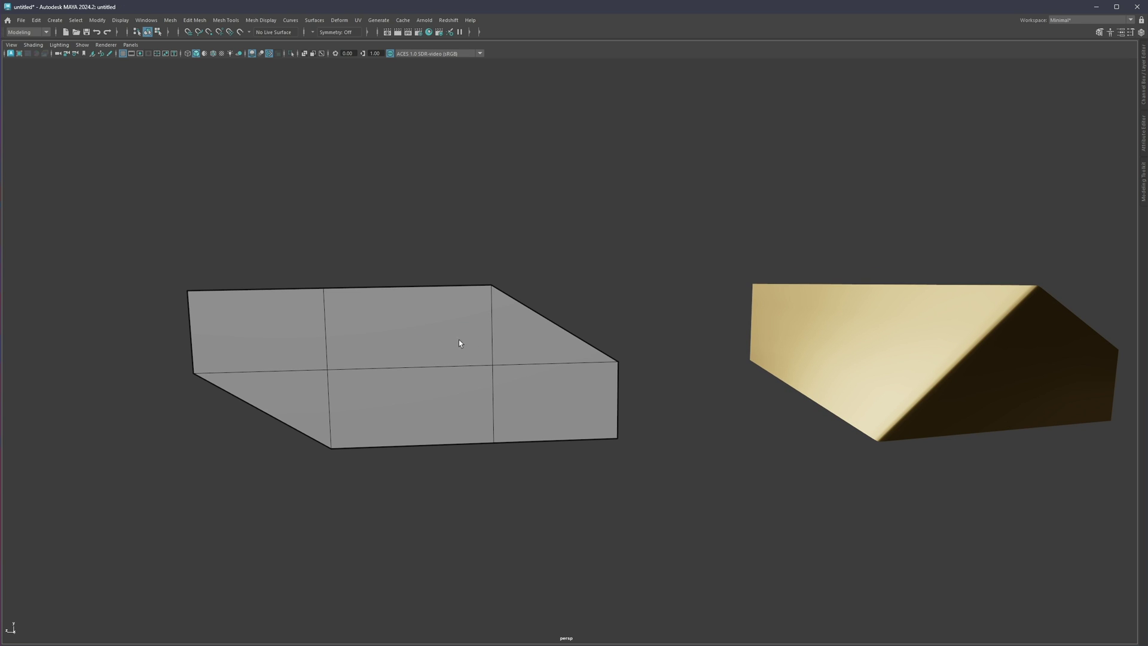
pyautogui.keyDown('alt'); pyautogui.moveTo(550, 329); pyautogui.dragTo(488, 364); pyautogui.keyUp('alt')
pyautogui.click(488, 364)
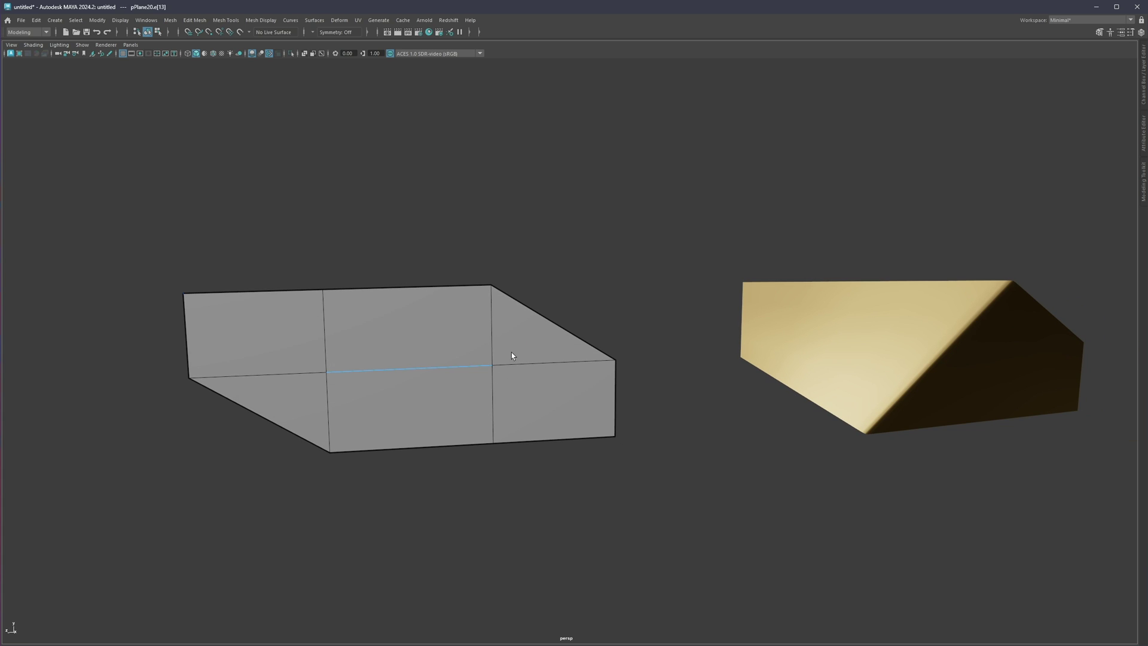
pyautogui.keyDown('alt'); pyautogui.moveTo(883, 361); pyautogui.dragTo(788, 422); pyautogui.keyUp('alt')
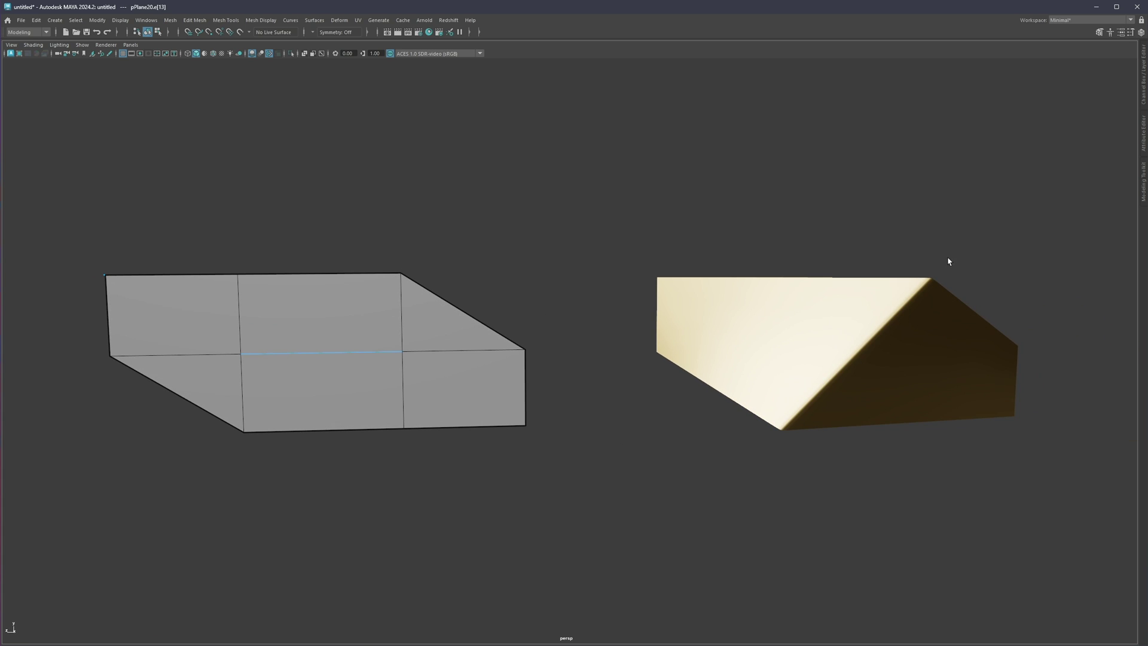
pyautogui.keyDown('alt'); pyautogui.moveTo(413, 359); pyautogui.dragTo(501, 347, button='middle'); pyautogui.keyUp('alt')
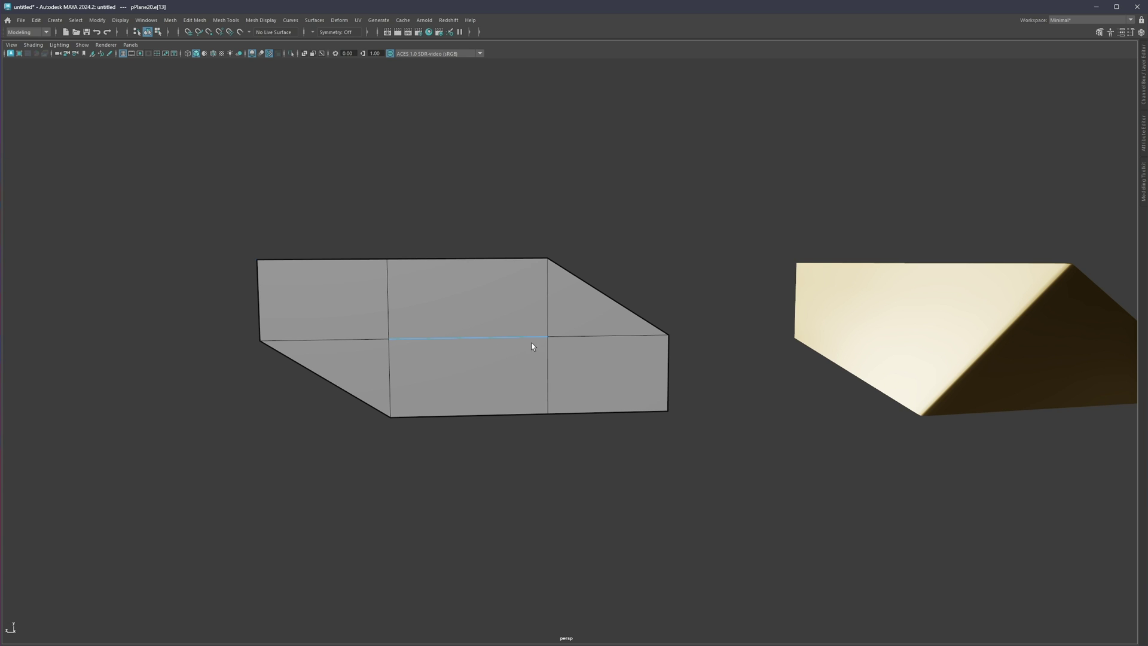
pyautogui.moveTo(588, 312); pyautogui.dragTo(372, 377)
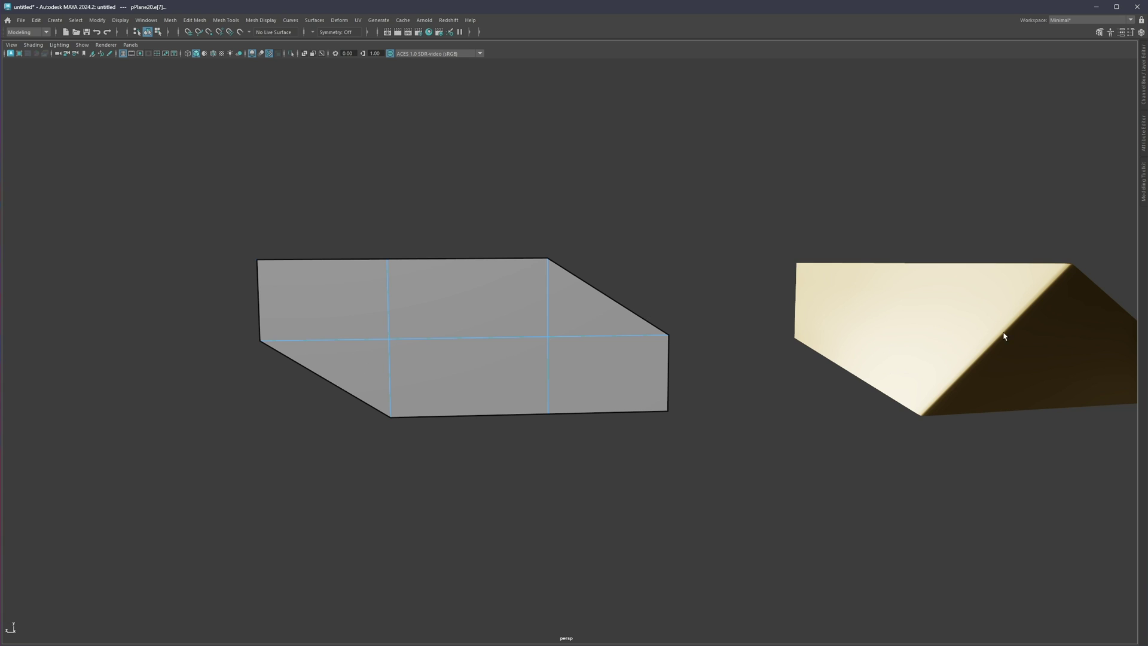
pyautogui.moveTo(1004, 336)
pyautogui.keyDown('alt'); pyautogui.mouseDown()
pyautogui.moveTo(801, 331)
pyautogui.moveTo(749, 354)
pyautogui.moveTo(636, 366)
pyautogui.moveTo(577, 353)
pyautogui.mouseUp(); pyautogui.keyUp('alt')
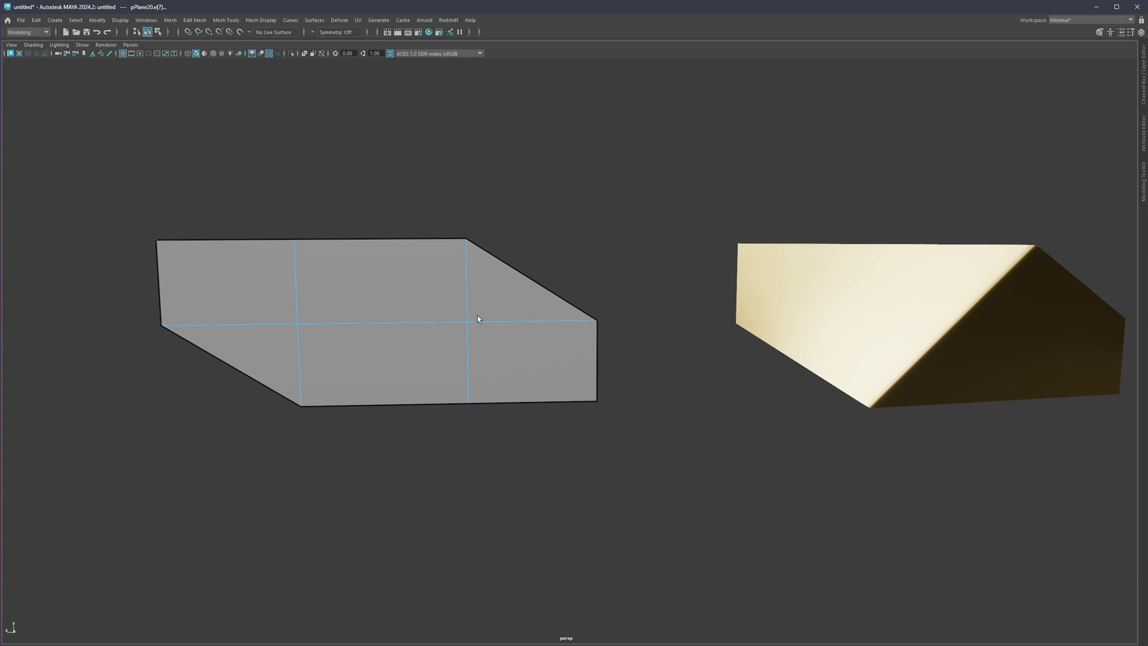
# Try to fold the grey plane by moving its middle horizontal edge.
pyautogui.keyDown('alt'); pyautogui.moveTo(477, 319); pyautogui.dragTo(492, 336, button='middle'); pyautogui.keyUp('alt')
pyautogui.click(449, 371)
pyautogui.keyDown('alt'); pyautogui.moveTo(440, 376); pyautogui.dragTo(477, 382); pyautogui.keyUp('alt')
pyautogui.hotkey('ctrl', 'z')
pyautogui.keyDown('alt'); pyautogui.moveTo(527, 318); pyautogui.dragTo(489, 317); pyautogui.keyUp('alt')
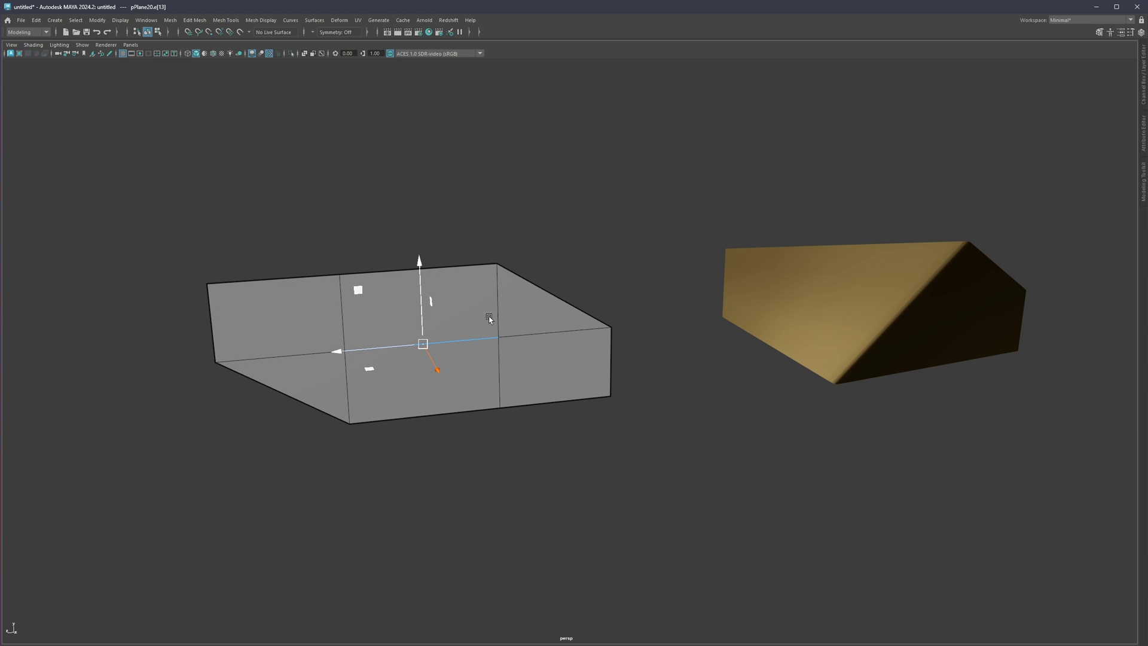
# Cut a diagonal edge between the plane's upper and lower corners with Multi-Cut and select both its segments.
pyautogui.hotkey('ctrl', 'shift', 'x')
pyautogui.click(497, 264)
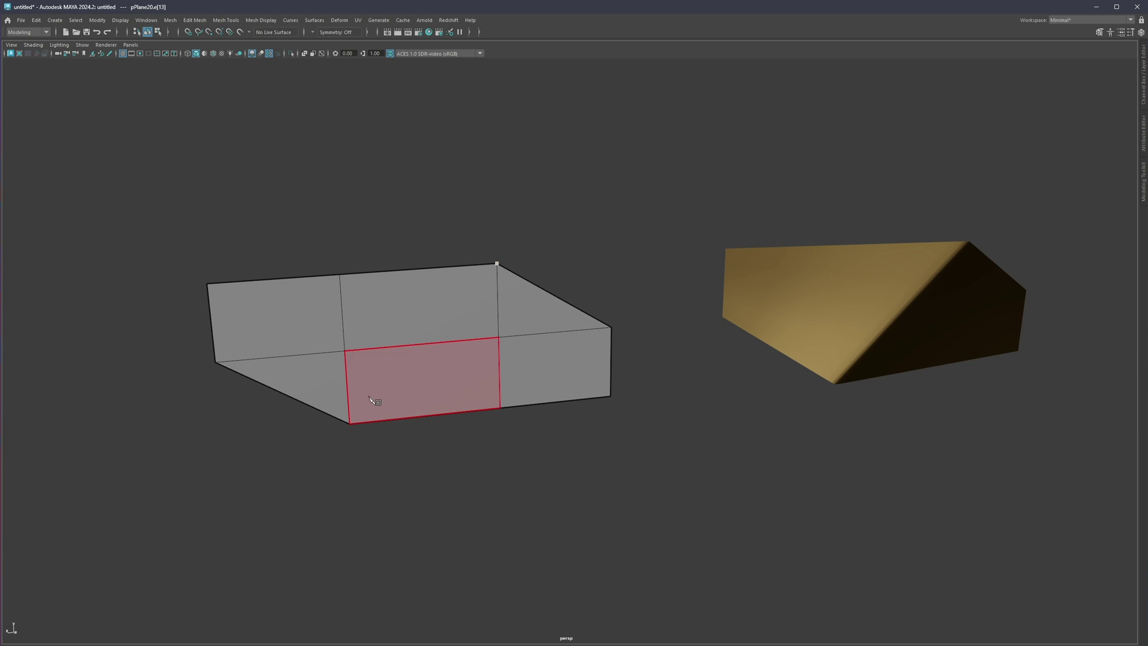
pyautogui.click(352, 422)
pyautogui.rightClick(478, 389)
pyautogui.click(397, 379)
pyautogui.keyDown('shift'); pyautogui.click(431, 334); pyautogui.keyUp('shift')
# Try to fold the plane by moving the new diagonal edge outwards.
pyautogui.press('w')
pyautogui.moveTo(439, 366); pyautogui.dragTo(449, 386)
pyautogui.keyDown('alt'); pyautogui.moveTo(449, 386); pyautogui.dragTo(495, 359); pyautogui.keyUp('alt')
pyautogui.hotkey('ctrl', 'z')
pyautogui.keyDown('alt'); pyautogui.moveTo(441, 349); pyautogui.dragTo(496, 366, button='middle'); pyautogui.keyUp('alt')
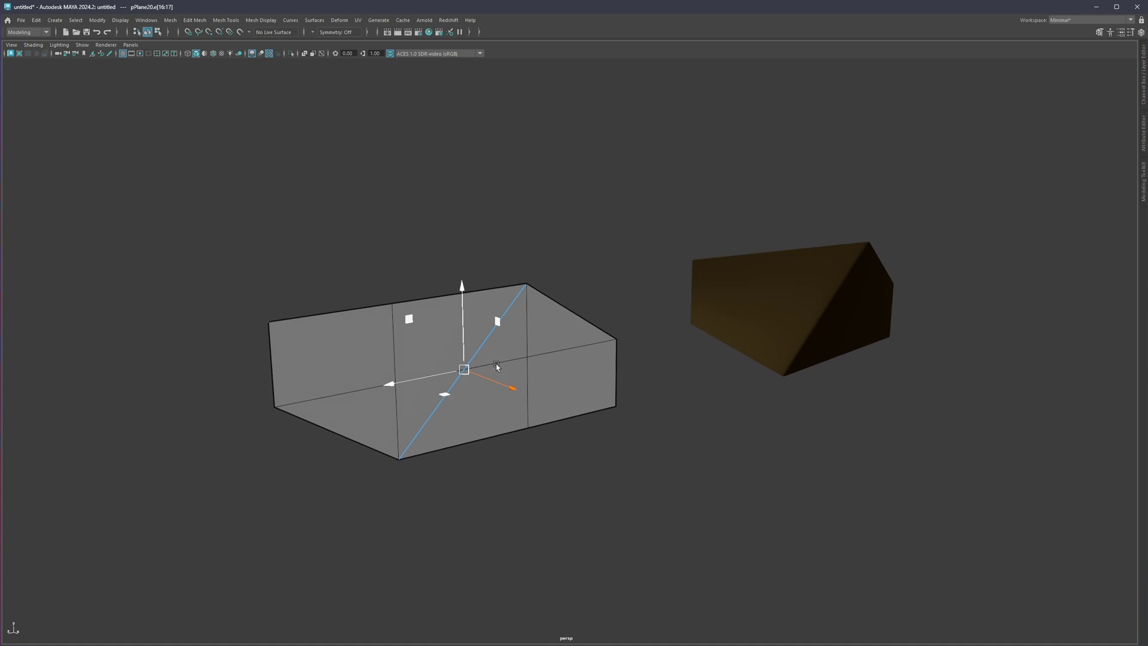
# Delete the other interior edges and the leftover border vertices, keeping only the diagonal edge.
pyautogui.keyDown('alt'); pyautogui.moveTo(496, 366); pyautogui.dragTo(519, 367); pyautogui.keyUp('alt')
pyautogui.keyDown('shift'); pyautogui.moveTo(402, 368); pyautogui.dragTo(339, 394); pyautogui.keyUp('shift')
pyautogui.hotkey('ctrl', 'Delete')
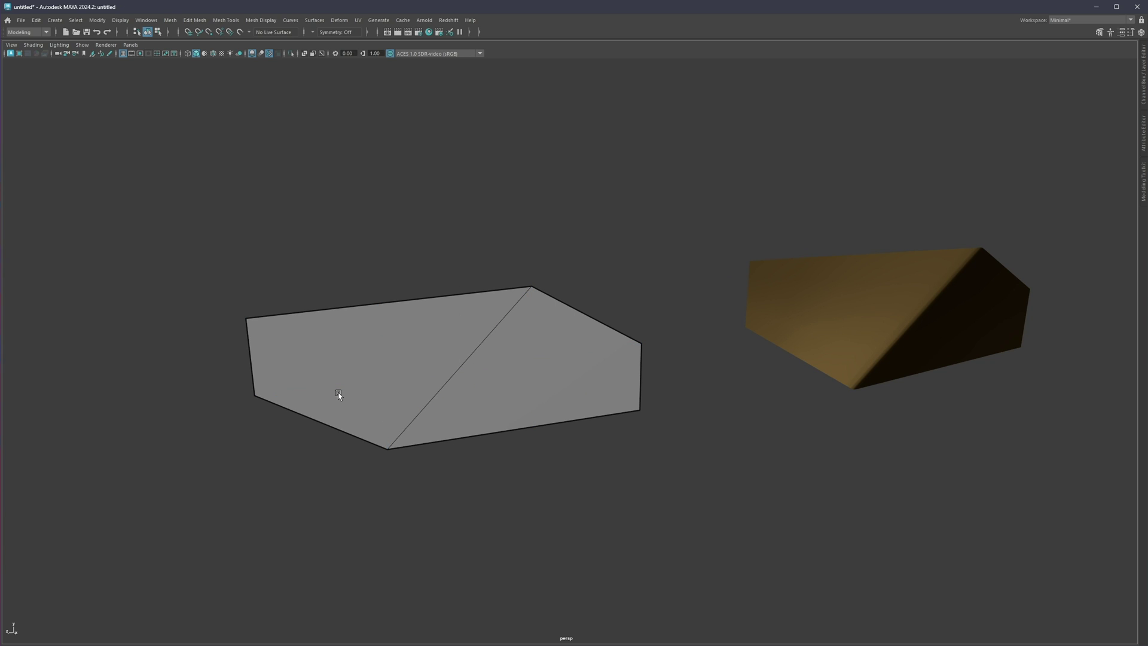
pyautogui.moveTo(431, 363); pyautogui.dragTo(386, 360, button='right')
pyautogui.moveTo(402, 283); pyautogui.dragTo(347, 310)
pyautogui.keyDown('shift'); pyautogui.moveTo(490, 353); pyautogui.dragTo(442, 383); pyautogui.keyUp('shift')
pyautogui.keyDown('shift'); pyautogui.moveTo(571, 407); pyautogui.dragTo(506, 437); pyautogui.keyUp('shift')
pyautogui.press('Delete')
# Move the plane's two outer vertical edges backwards to fold it into two faces along the diagonal.
pyautogui.moveTo(430, 364); pyautogui.dragTo(439, 348, button='right')
pyautogui.moveTo(439, 349); pyautogui.dragTo(523, 416)
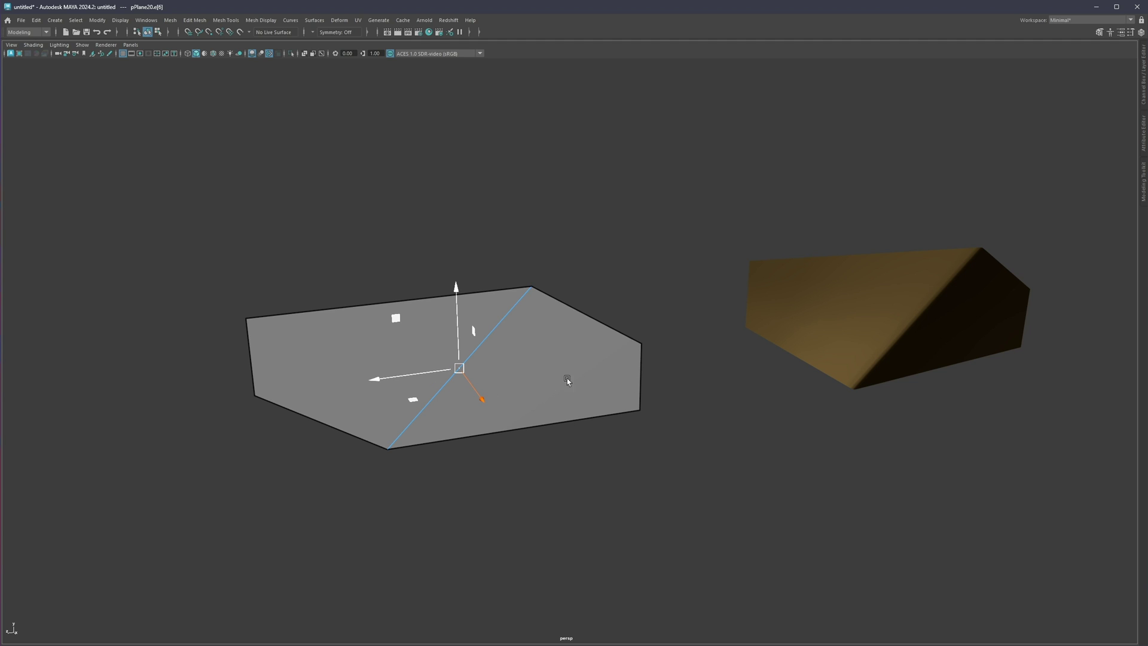
pyautogui.click(639, 378)
pyautogui.keyDown('shift'); pyautogui.click(251, 373); pyautogui.keyUp('shift')
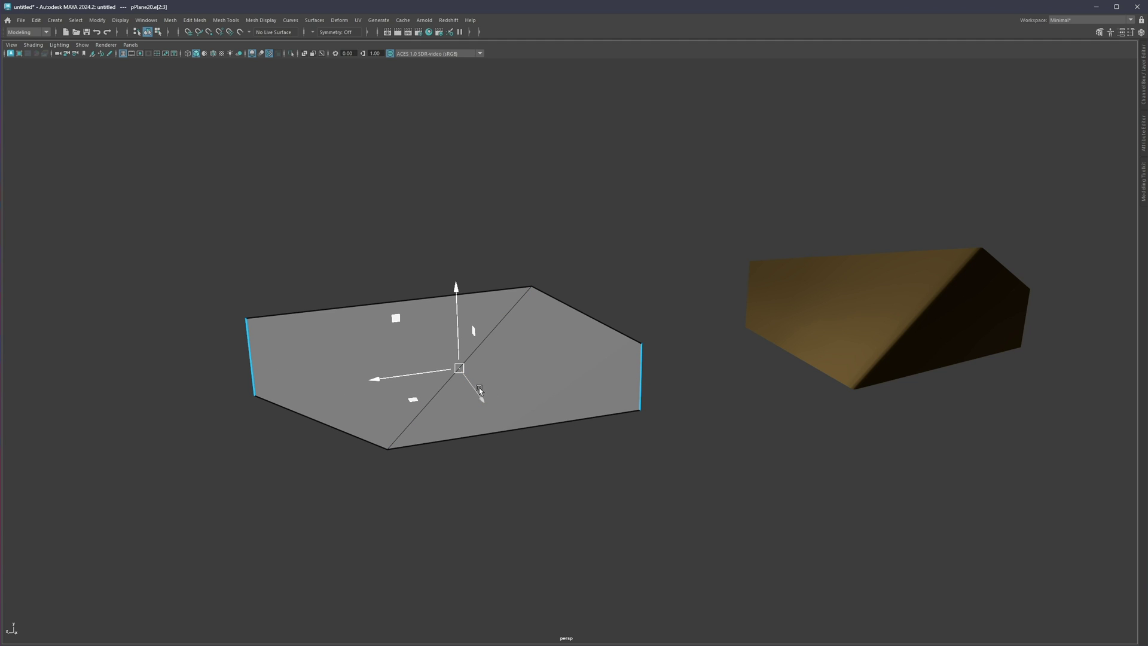
pyautogui.moveTo(479, 387); pyautogui.dragTo(464, 375)
pyautogui.keyDown('alt'); pyautogui.moveTo(464, 374); pyautogui.dragTo(477, 325); pyautogui.keyUp('alt')
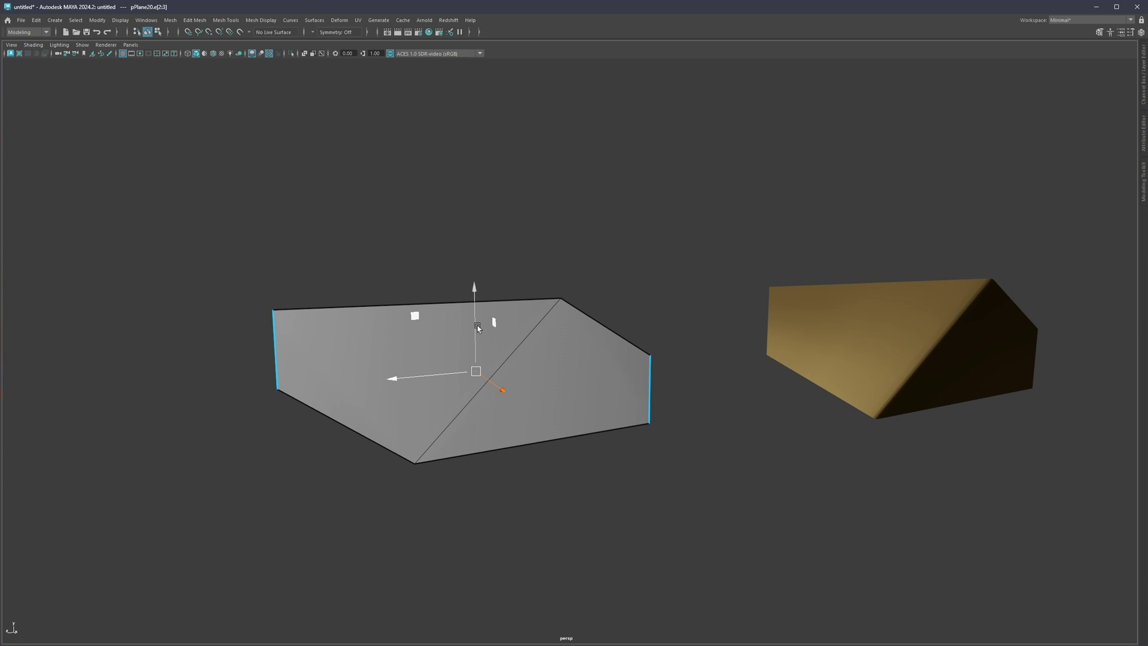
# Insert edge loops parallel to the diagonal fold across the right-hand face with Multi-Cut.
pyautogui.click(449, 374)
pyautogui.click(605, 408)
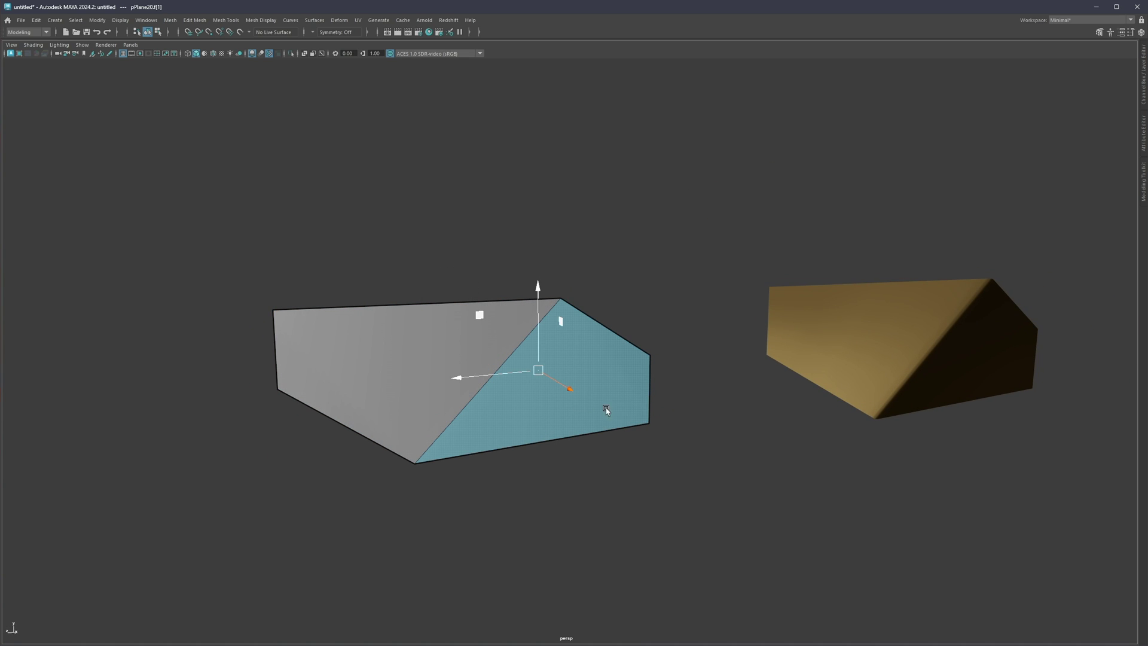
pyautogui.click(476, 395)
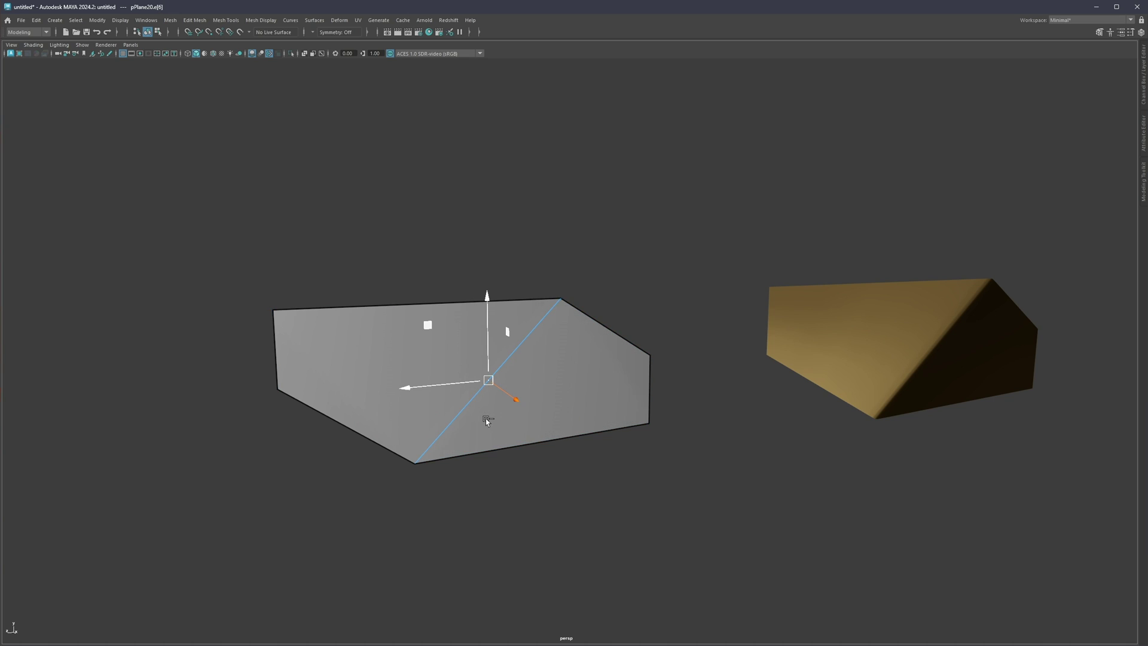
pyautogui.hotkey('ctrl', 'shift', 'x')
pyautogui.keyDown('ctrl'); pyautogui.middleClick(532, 413); pyautogui.keyUp('ctrl')
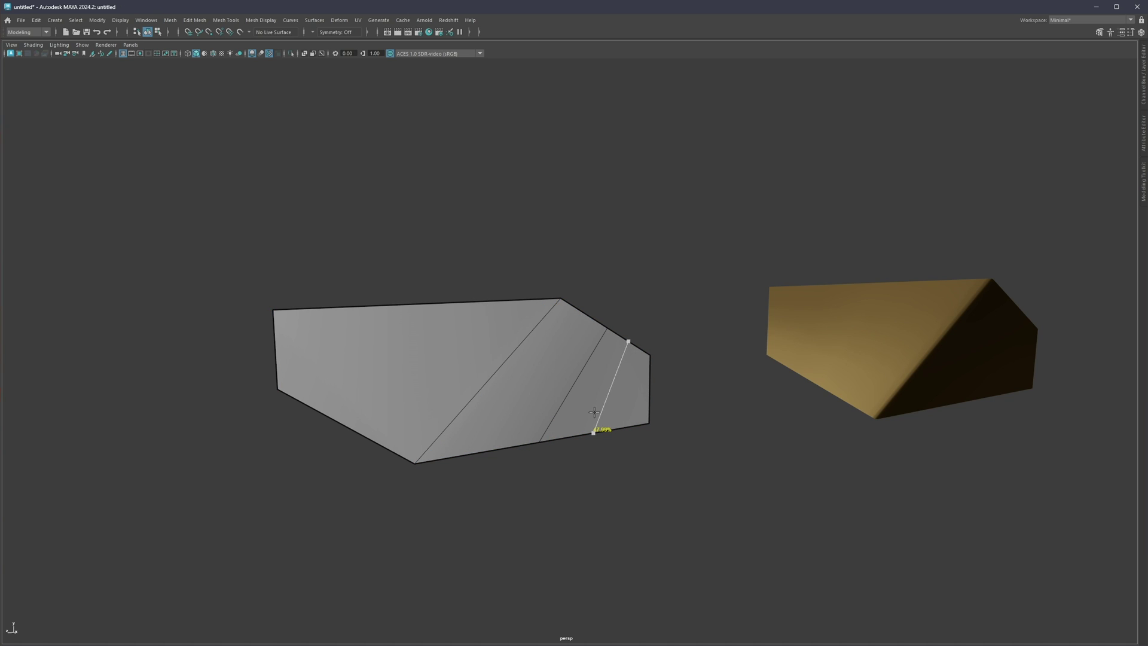
pyautogui.keyDown('ctrl'); pyautogui.middleClick(593, 413); pyautogui.keyUp('ctrl')
pyautogui.keyDown('ctrl'); pyautogui.middleClick(512, 398); pyautogui.keyUp('ctrl')
# Insert edge loops crossing the diagonal fold and loops parallel to it on the left-hand face.
pyautogui.keyDown('ctrl'); pyautogui.middleClick(483, 429); pyautogui.keyUp('ctrl')
pyautogui.keyDown('ctrl'); pyautogui.middleClick(442, 435); pyautogui.keyUp('ctrl')
pyautogui.keyDown('ctrl'); pyautogui.middleClick(454, 390); pyautogui.keyUp('ctrl')
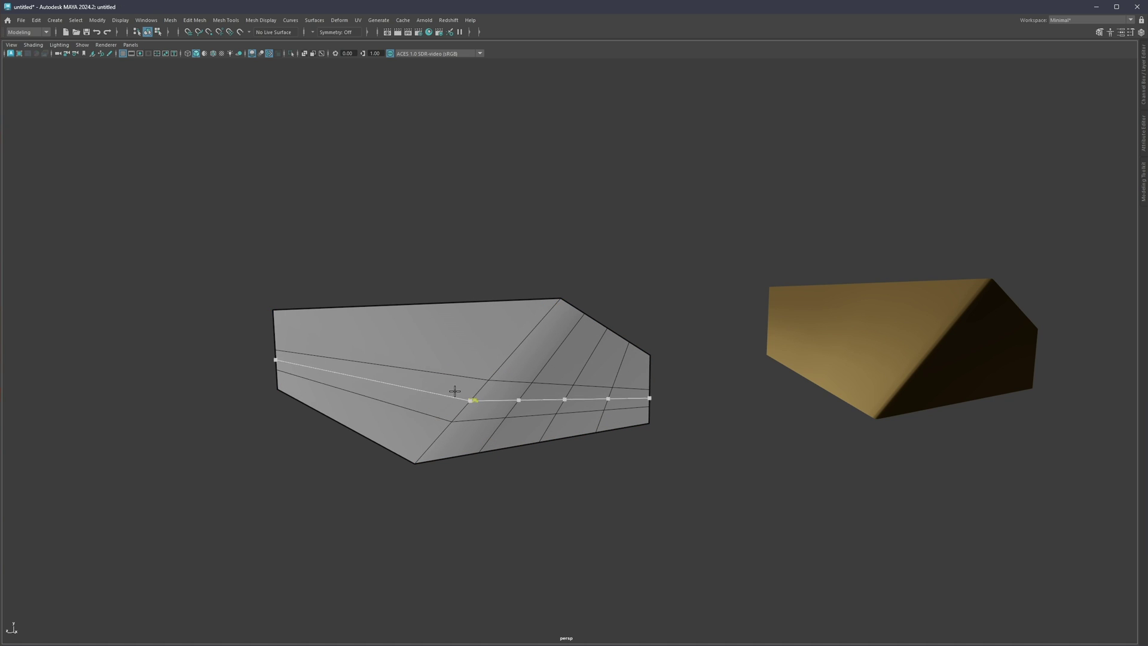
pyautogui.keyDown('ctrl'); pyautogui.middleClick(424, 367); pyautogui.keyUp('ctrl')
pyautogui.keyDown('ctrl'); pyautogui.middleClick(468, 331); pyautogui.keyUp('ctrl')
pyautogui.keyDown('ctrl'); pyautogui.middleClick(491, 354); pyautogui.keyUp('ctrl')
pyautogui.keyDown('ctrl'); pyautogui.middleClick(491, 344); pyautogui.keyUp('ctrl')
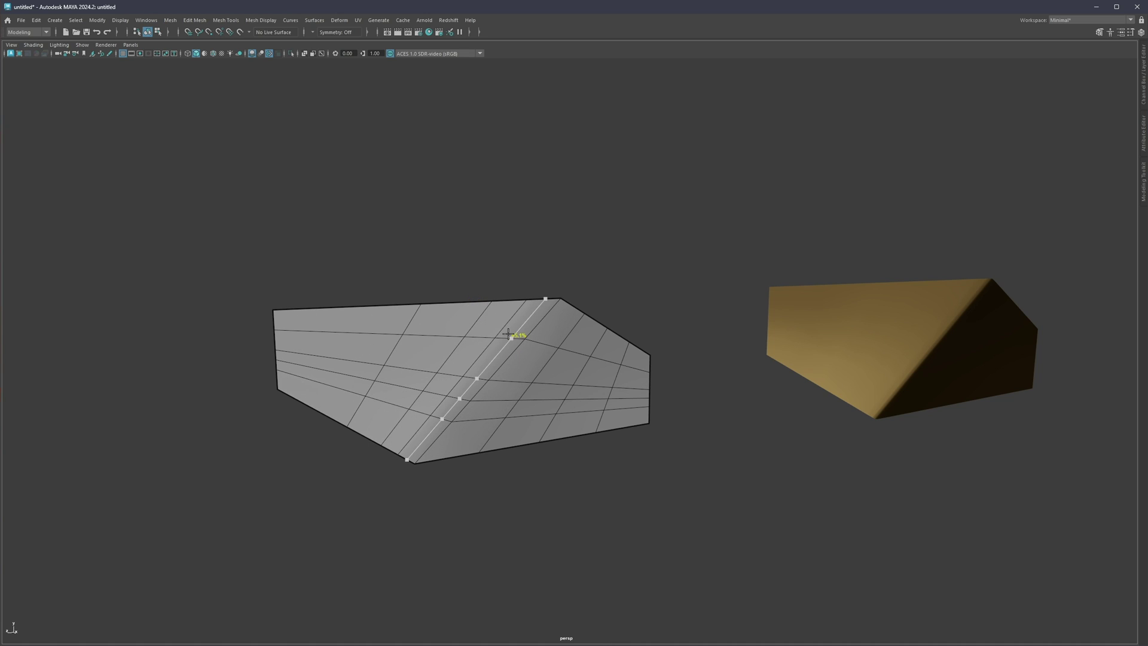
# Split the remaining wide gaps with centred loops to build an even quad grid over both faces.
pyautogui.keyDown('ctrl'); pyautogui.middleClick(433, 344); pyautogui.keyUp('ctrl')
pyautogui.keyDown('ctrl'); pyautogui.middleClick(460, 341); pyautogui.keyUp('ctrl')
pyautogui.keyDown('ctrl'); pyautogui.middleClick(464, 325); pyautogui.keyUp('ctrl')
pyautogui.keyDown('ctrl'); pyautogui.middleClick(453, 454); pyautogui.keyUp('ctrl')
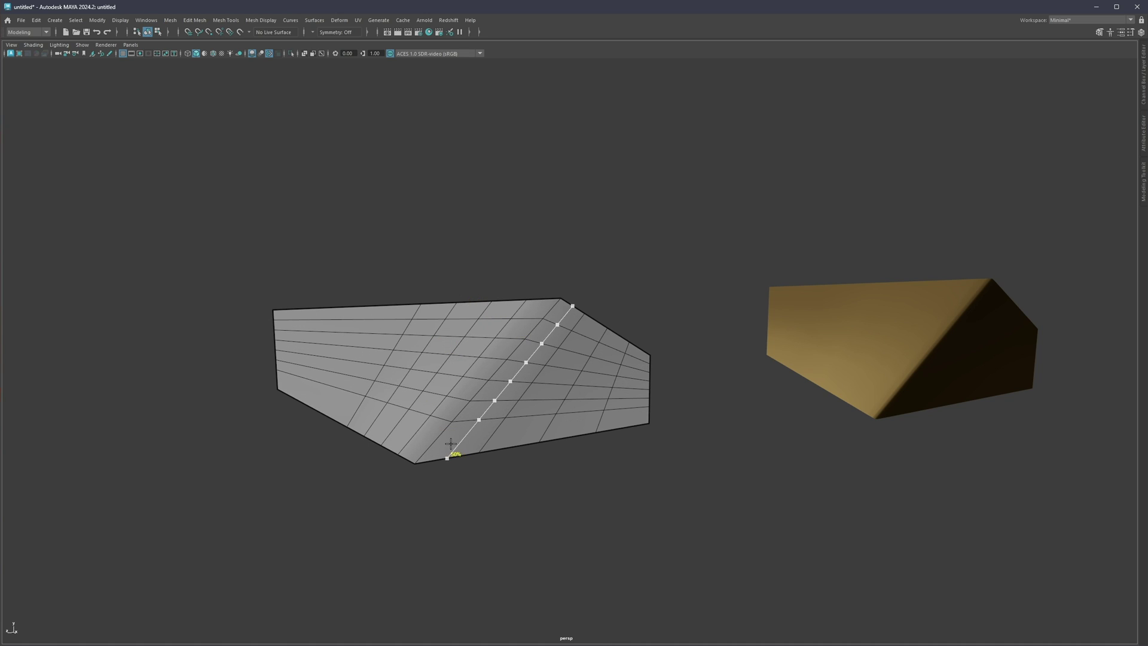
pyautogui.keyDown('ctrl'); pyautogui.middleClick(494, 435); pyautogui.keyUp('ctrl')
pyautogui.keyDown('ctrl'); pyautogui.middleClick(533, 428); pyautogui.keyUp('ctrl')
pyautogui.keyDown('ctrl'); pyautogui.middleClick(578, 421); pyautogui.keyUp('ctrl')
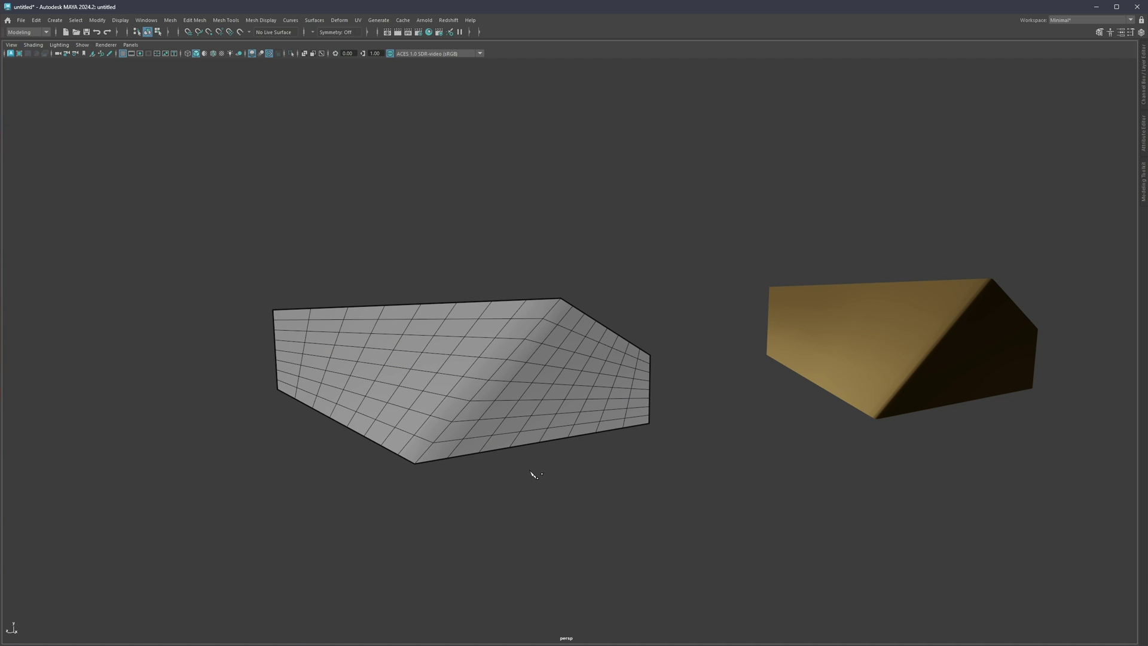
# Turn on smooth mesh preview for the diagonal fold plane and compare its shading with the gold reference.
pyautogui.press('3')
pyautogui.moveTo(482, 371); pyautogui.dragTo(581, 602, button='right')
pyautogui.click(581, 602)
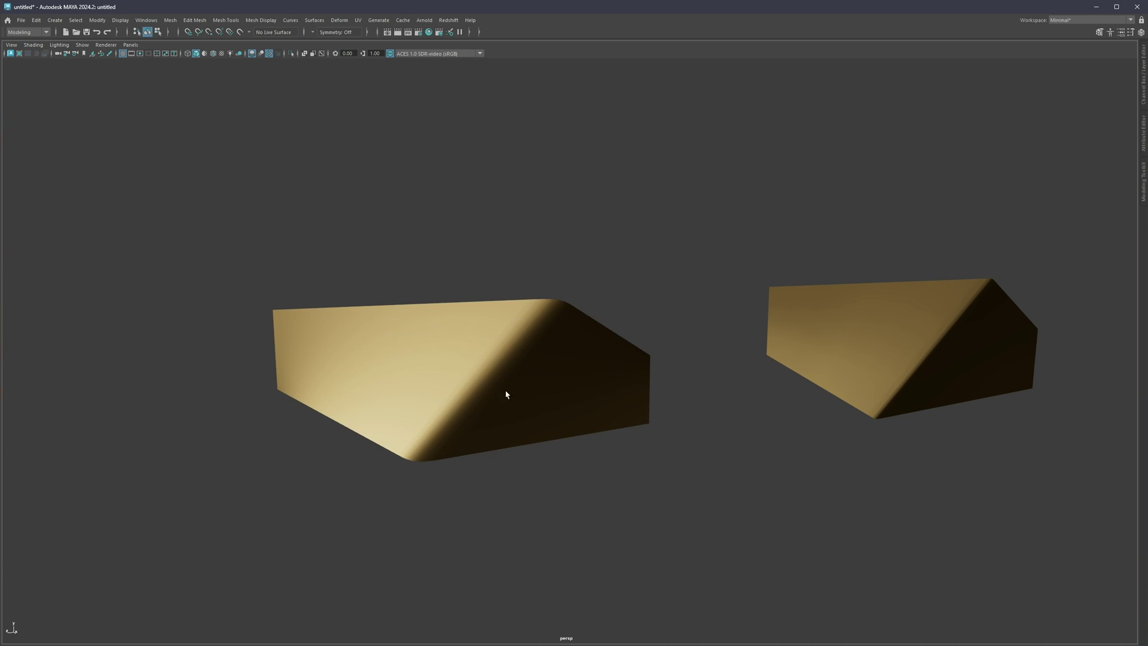
pyautogui.moveTo(505, 393)
pyautogui.keyDown('alt'); pyautogui.mouseDown()
pyautogui.moveTo(510, 380)
pyautogui.moveTo(482, 367)
pyautogui.moveTo(530, 367)
pyautogui.moveTo(508, 341)
pyautogui.moveTo(528, 346)
pyautogui.mouseUp(); pyautogui.keyUp('alt')
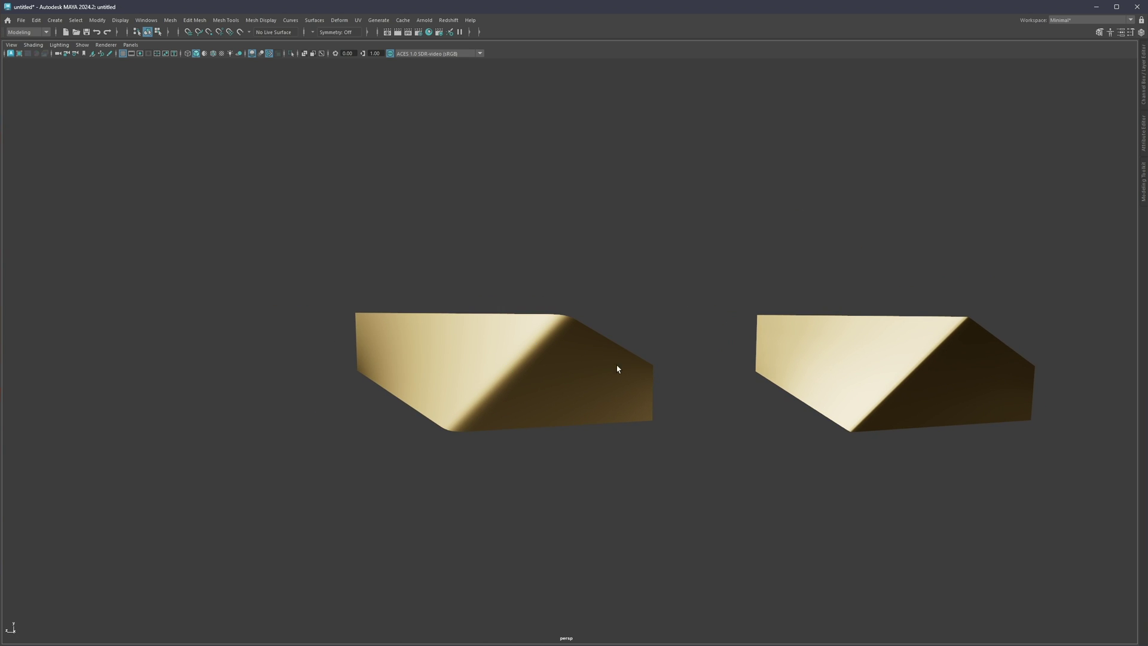
pyautogui.click(528, 357)
pyautogui.hotkey('alt', '5')
pyautogui.hotkey('alt', 'd')
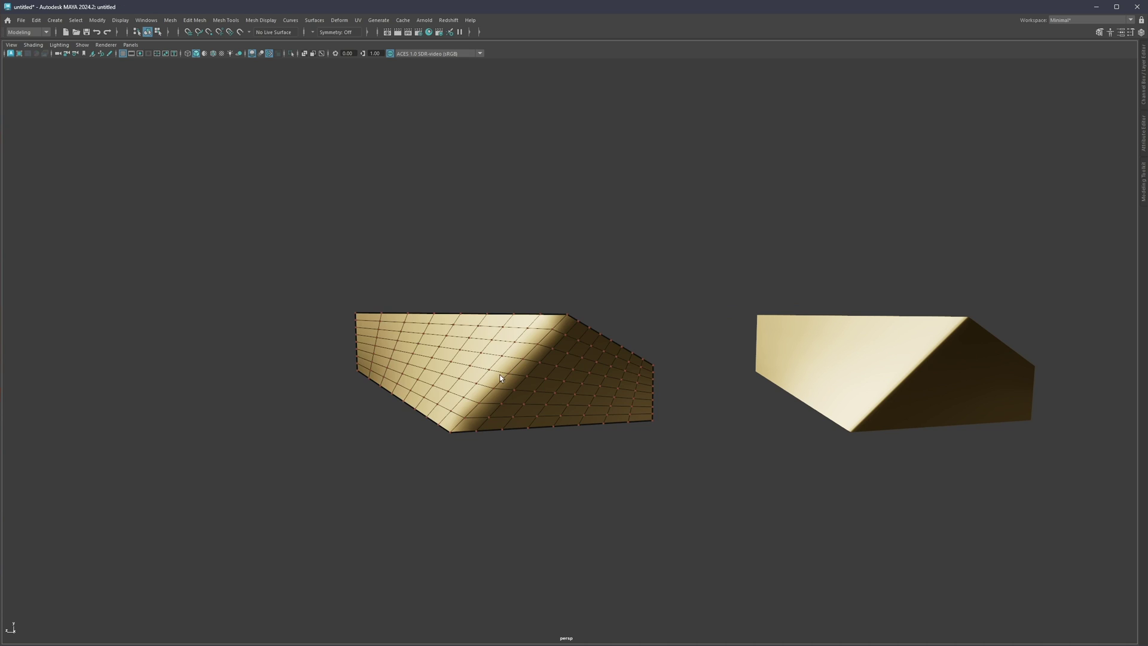
pyautogui.click(493, 376)
pyautogui.keyDown('alt'); pyautogui.moveTo(493, 376); pyautogui.dragTo(531, 378, button='right'); pyautogui.keyUp('alt')
pyautogui.hotkey('alt', '6')
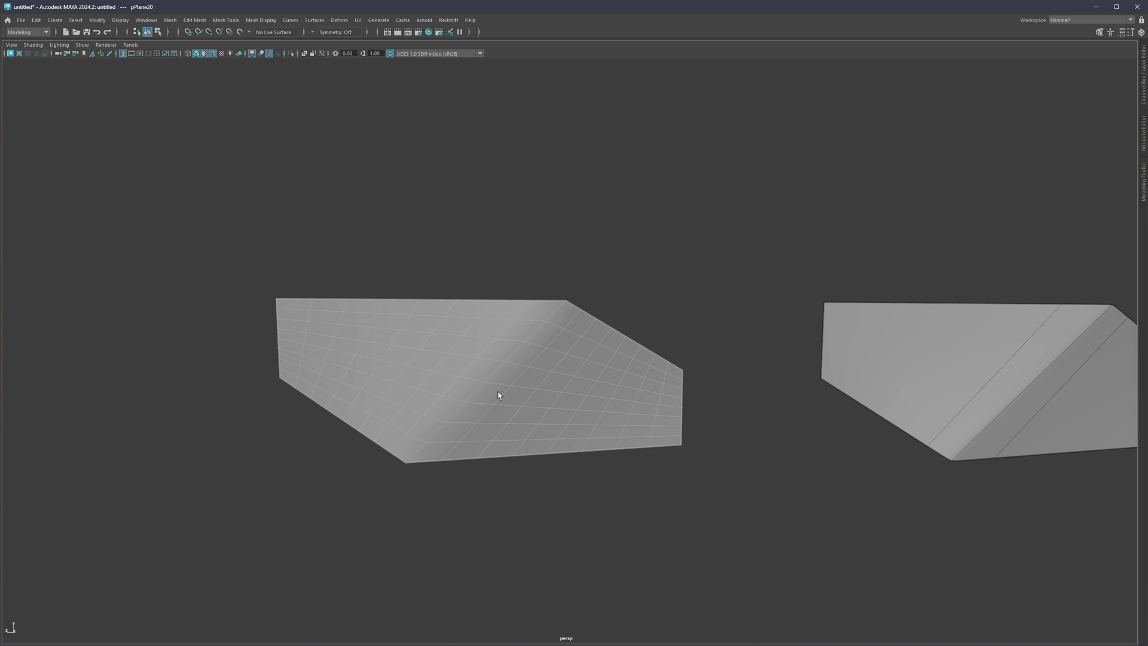
# Insert tight supporting edge loops alongside the diagonal fold with Multi-Cut and display the plane in gold shading.
pyautogui.hotkey('ctrl', 'shift', 'x')
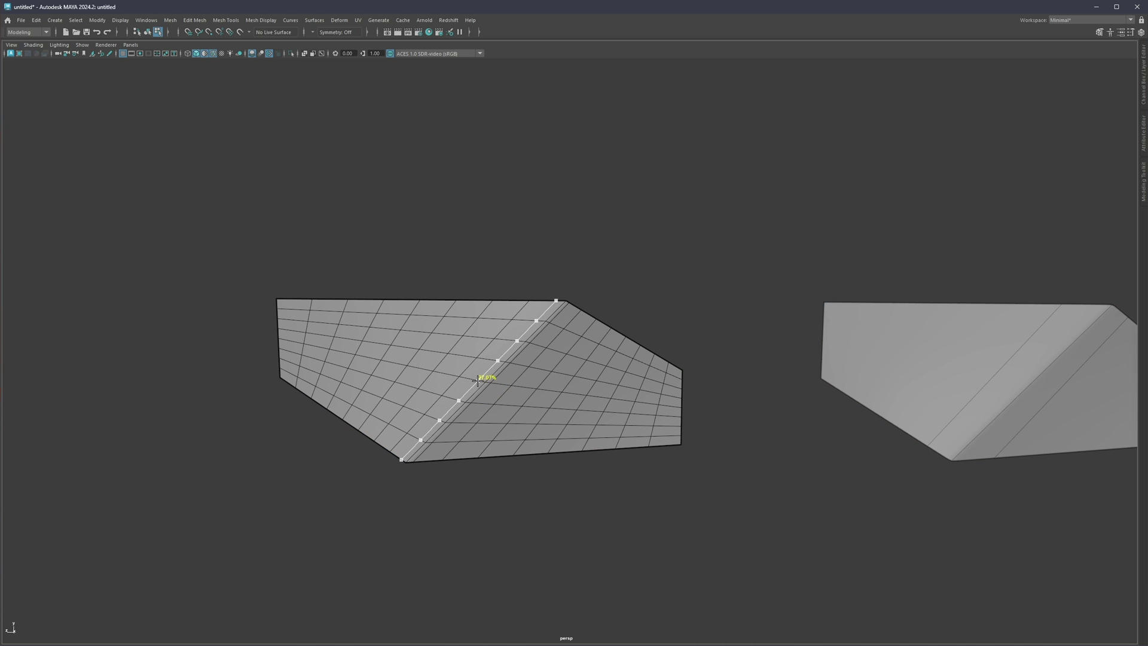
pyautogui.keyDown('ctrl'); pyautogui.click(478, 380); pyautogui.keyUp('ctrl')
pyautogui.press('q')
pyautogui.moveTo(552, 537); pyautogui.dragTo(614, 503)
pyautogui.hotkey('alt', '5')
pyautogui.hotkey('alt', '6')
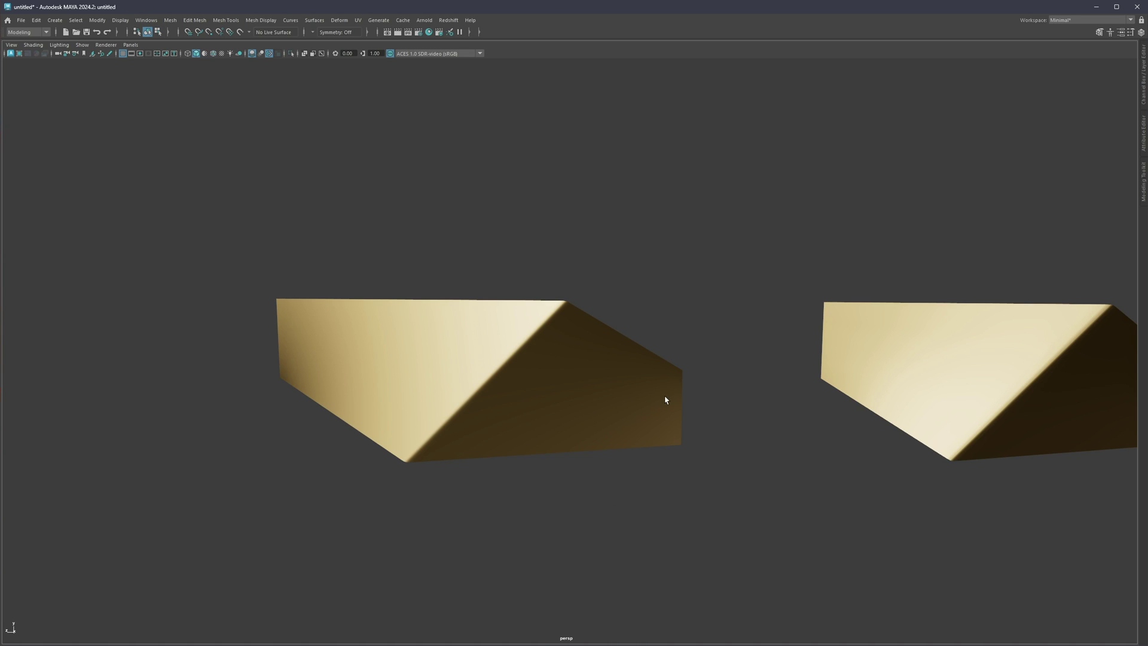
# Compare the wireframe topology of the supported diagonal fold with that of the reference plane.
pyautogui.scroll(-3, 666, 399)
pyautogui.hotkey('alt', '5')
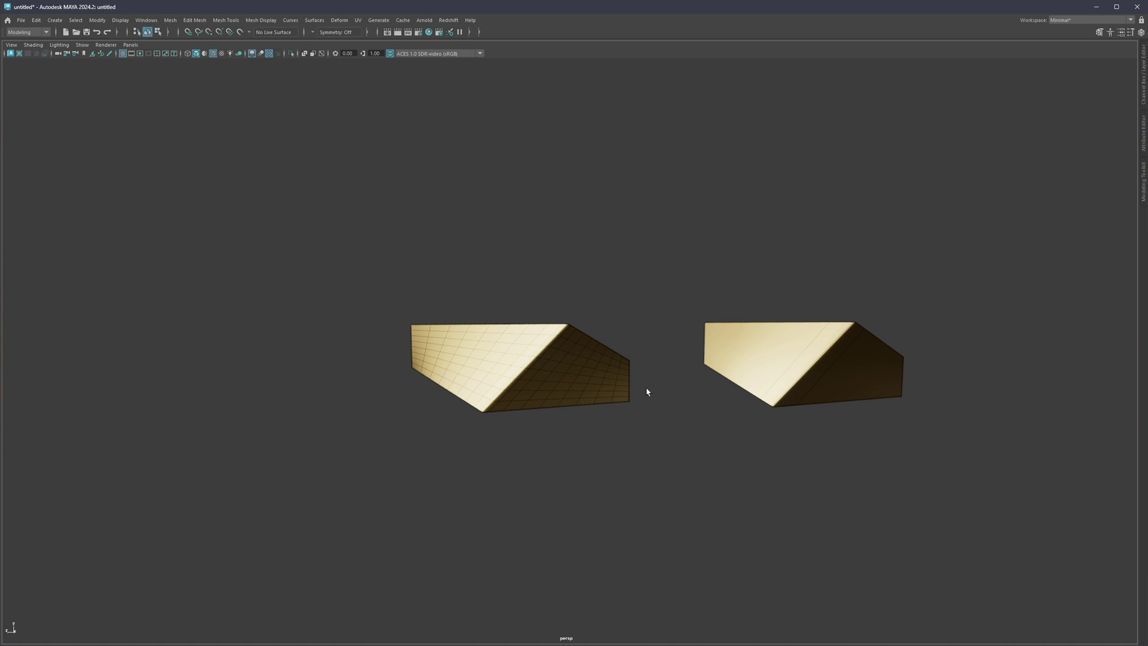
pyautogui.keyDown('alt'); pyautogui.moveTo(648, 393); pyautogui.dragTo(552, 391, button='right'); pyautogui.keyUp('alt')
pyautogui.keyDown('alt'); pyautogui.moveTo(552, 391); pyautogui.dragTo(551, 422, button='middle'); pyautogui.keyUp('alt')
pyautogui.keyDown('alt'); pyautogui.moveTo(551, 422); pyautogui.dragTo(542, 420); pyautogui.keyUp('alt')
pyautogui.keyDown('alt'); pyautogui.moveTo(542, 420); pyautogui.dragTo(602, 408, button='right'); pyautogui.keyUp('alt')
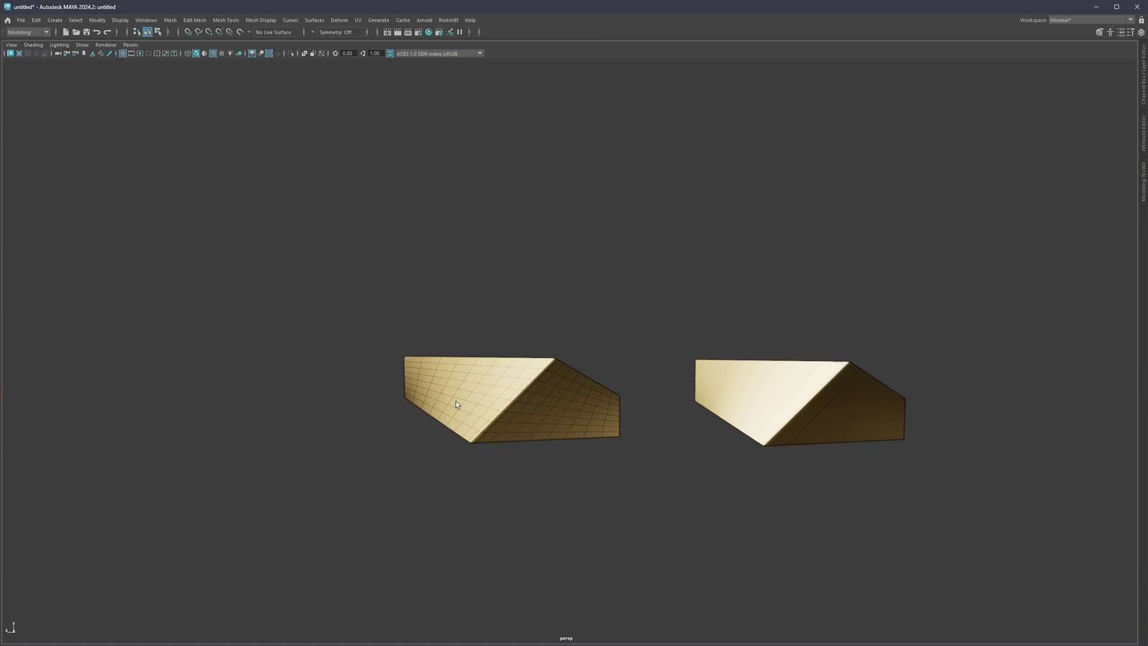
pyautogui.keyDown('alt'); pyautogui.moveTo(456, 401); pyautogui.dragTo(377, 368, button='middle'); pyautogui.keyUp('alt')
pyautogui.hotkey('alt', '6')
pyautogui.hotkey('alt', '5')
pyautogui.hotkey('alt', '5')
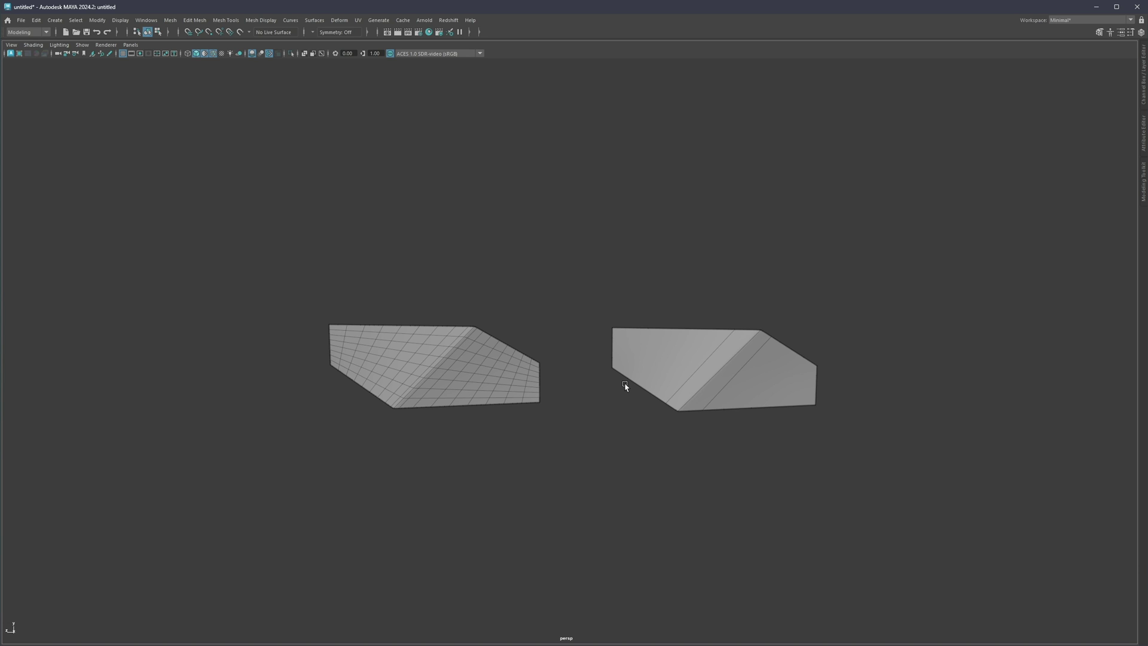
# Examine the highlights along both diagonal folds in gold shading from several viewing angles.
pyautogui.scroll(1, 625, 384)
pyautogui.keyDown('alt'); pyautogui.moveTo(670, 410); pyautogui.dragTo(684, 417, button='middle'); pyautogui.keyUp('alt')
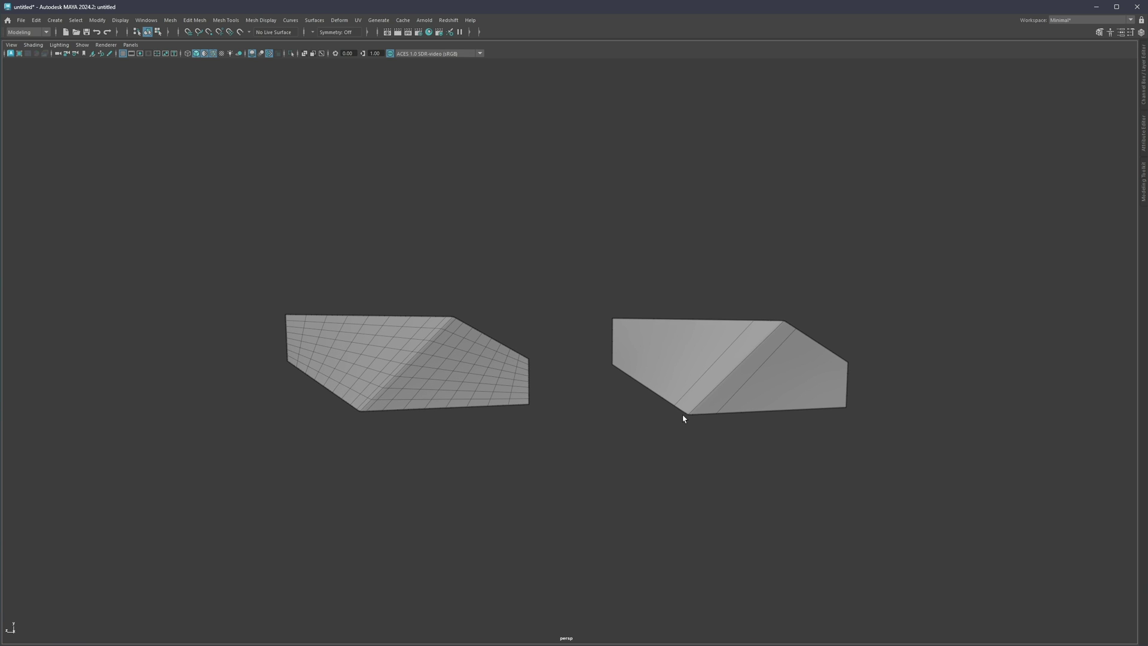
pyautogui.hotkey('ctrl', 'z')
pyautogui.hotkey('ctrl', 'z')
pyautogui.hotkey('alt', '5')
pyautogui.press('6')
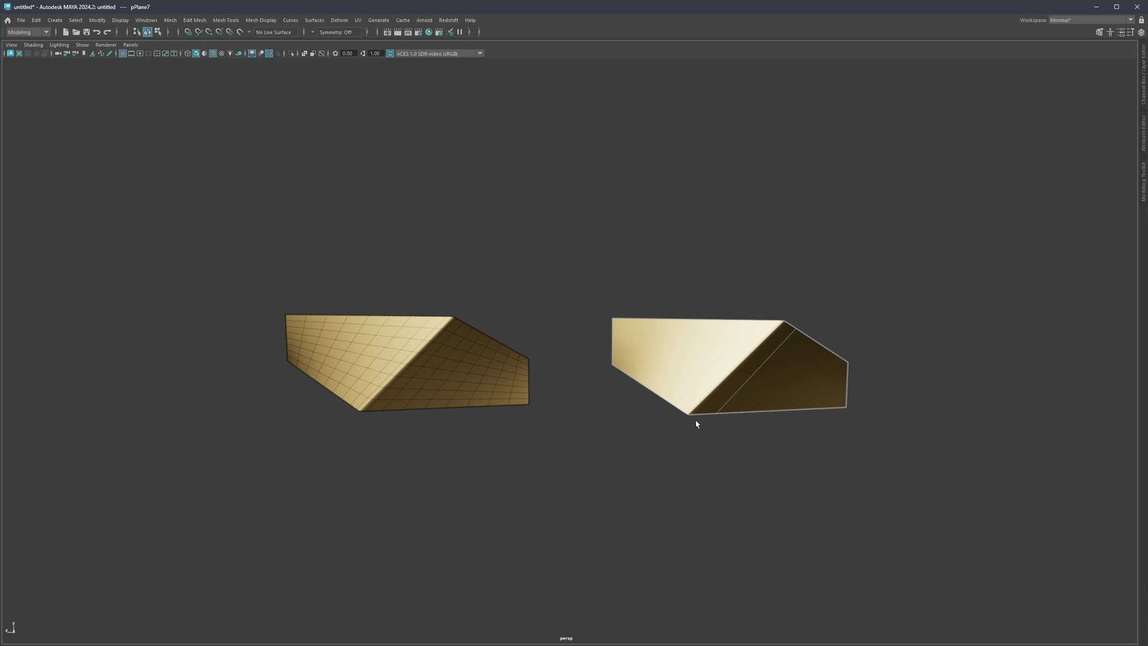
pyautogui.click(640, 420)
pyautogui.moveTo(673, 386)
pyautogui.keyDown('alt'); pyautogui.mouseDown()
pyautogui.moveTo(698, 385)
pyautogui.moveTo(712, 417)
pyautogui.mouseUp(); pyautogui.keyUp('alt')
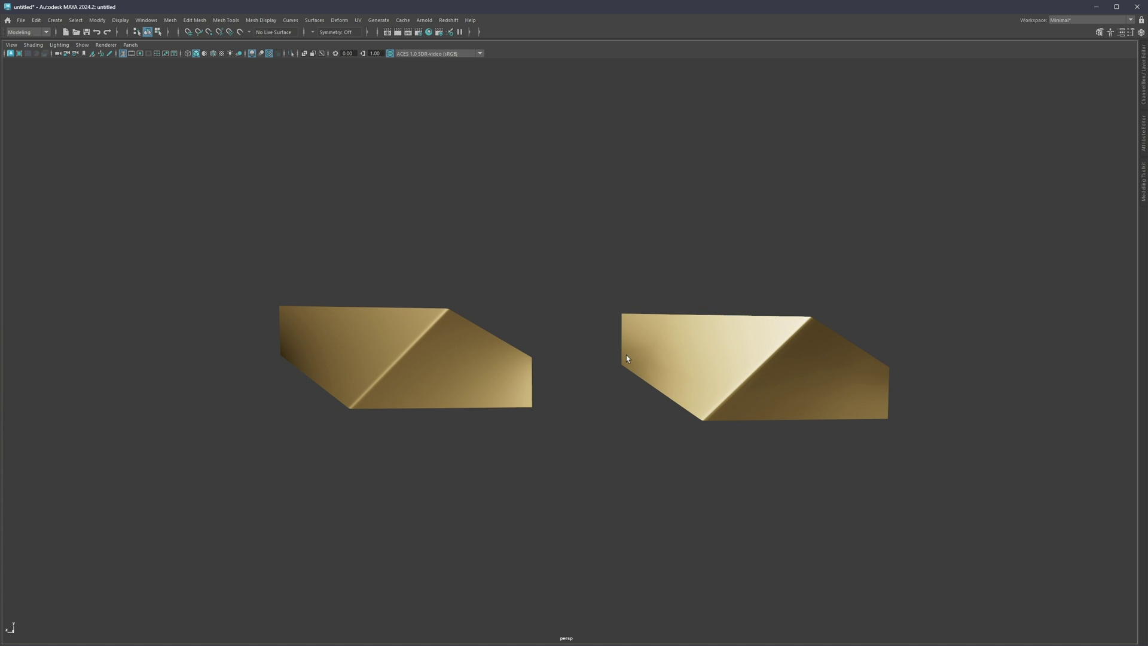
pyautogui.moveTo(625, 356)
pyautogui.keyDown('alt'); pyautogui.mouseDown()
pyautogui.moveTo(467, 397)
pyautogui.moveTo(477, 390)
pyautogui.mouseUp(); pyautogui.keyUp('alt')
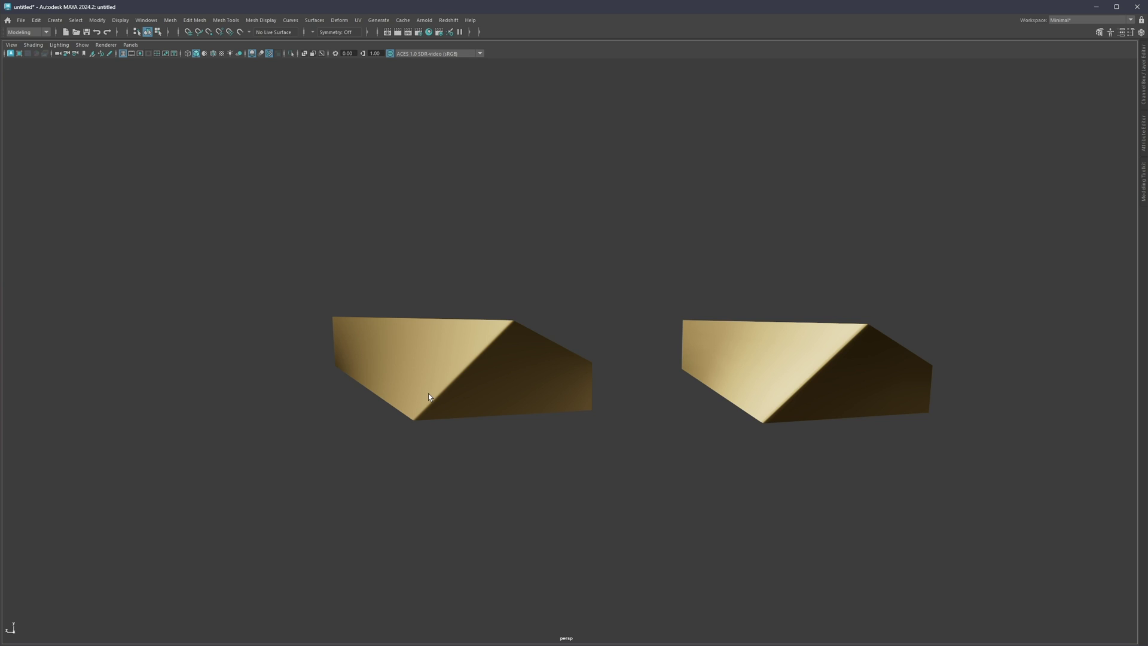
# Delete the rebuilt diagonal fold plane.
pyautogui.click(464, 377)
pyautogui.press('Delete')
pyautogui.keyDown('alt'); pyautogui.moveTo(394, 257); pyautogui.dragTo(672, 401, button='middle'); pyautogui.keyUp('alt')
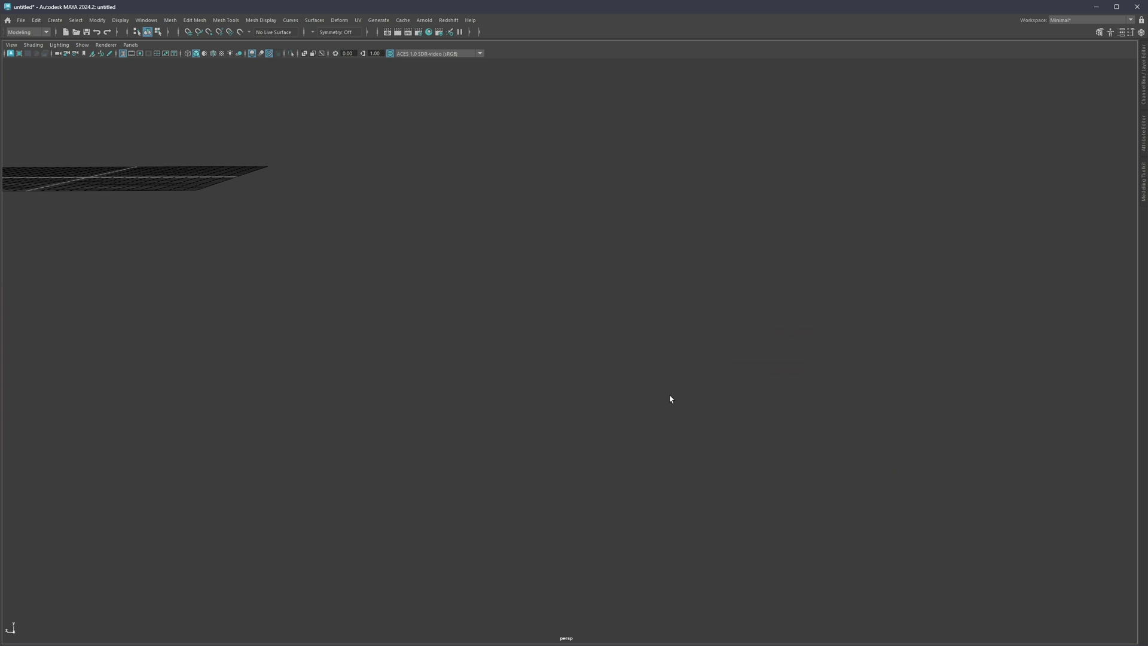
pyautogui.keyDown('alt'); pyautogui.moveTo(307, 276); pyautogui.dragTo(649, 441, button='middle'); pyautogui.keyUp('alt')
pyautogui.keyDown('alt'); pyautogui.moveTo(497, 297); pyautogui.dragTo(597, 349, button='middle'); pyautogui.keyUp('alt')
pyautogui.scroll(3, 598, 349)
pyautogui.keyDown('alt'); pyautogui.moveTo(598, 349); pyautogui.dragTo(600, 343); pyautogui.keyUp('alt')
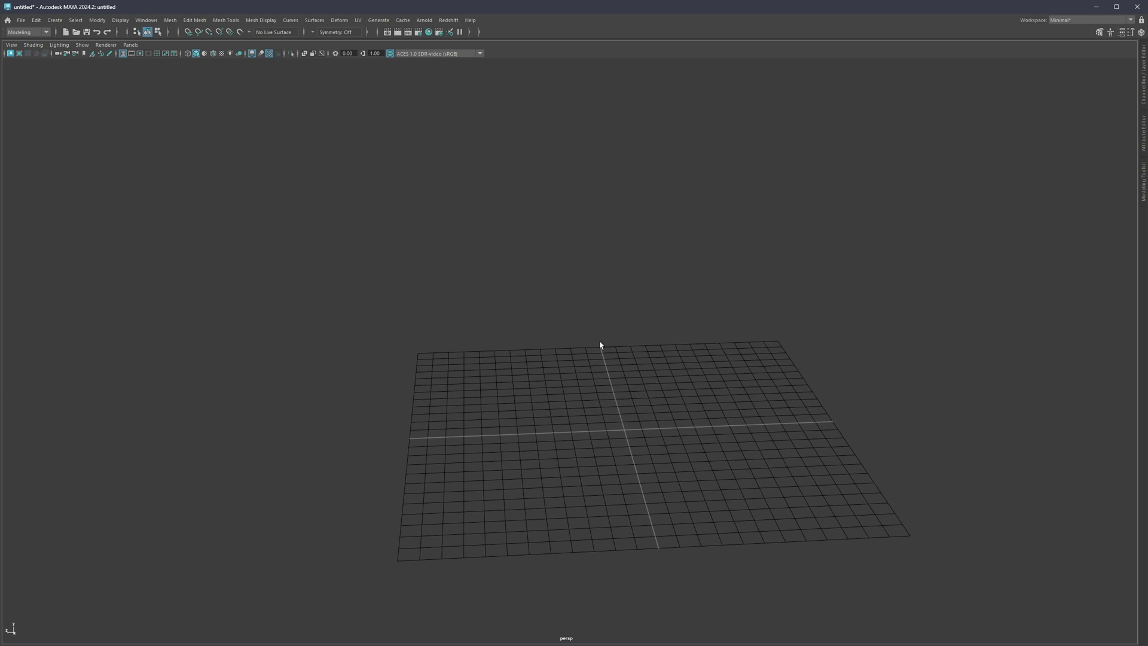
pyautogui.scroll(2, 571, 307)
pyautogui.keyDown('alt'); pyautogui.moveTo(600, 343); pyautogui.dragTo(570, 326, button='middle'); pyautogui.keyUp('alt')
pyautogui.scroll(-6, 597, 363)
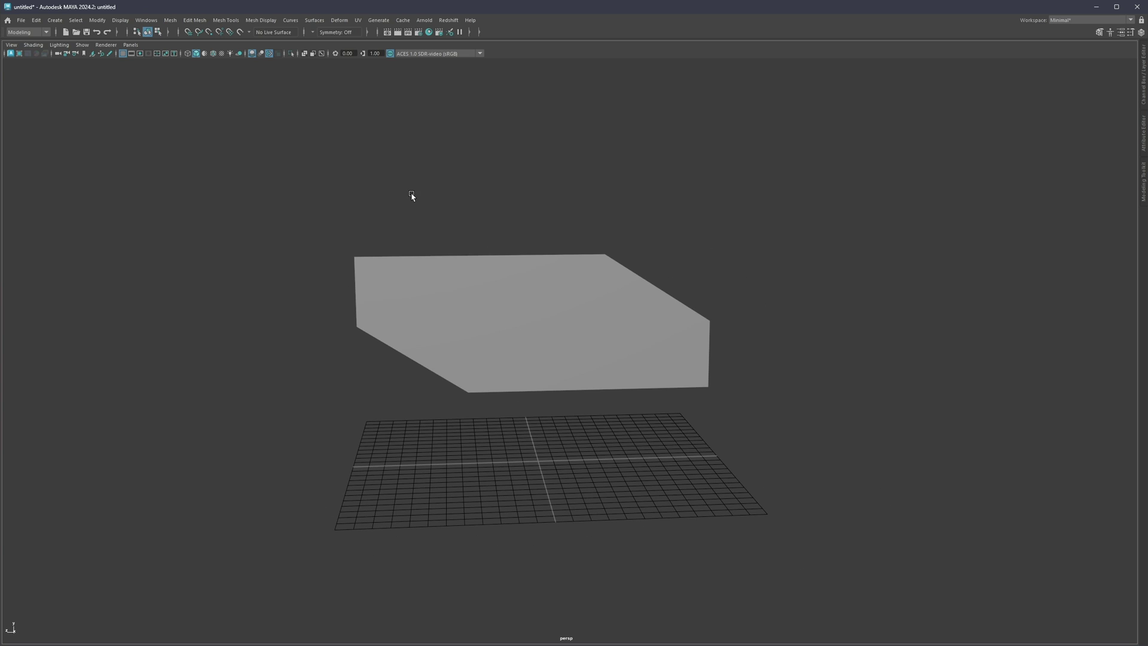
# Show the wireframe on the new flat plane and insert a centred vertical edge loop through its middle column.
pyautogui.hotkey('alt', '5')
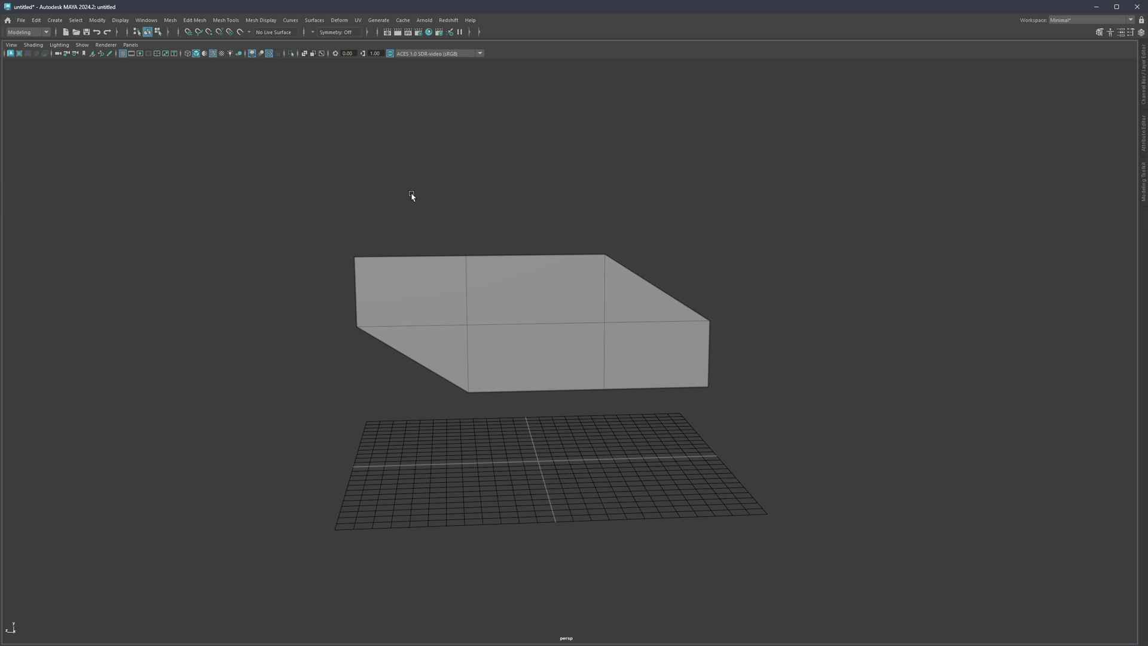
pyautogui.click(464, 264)
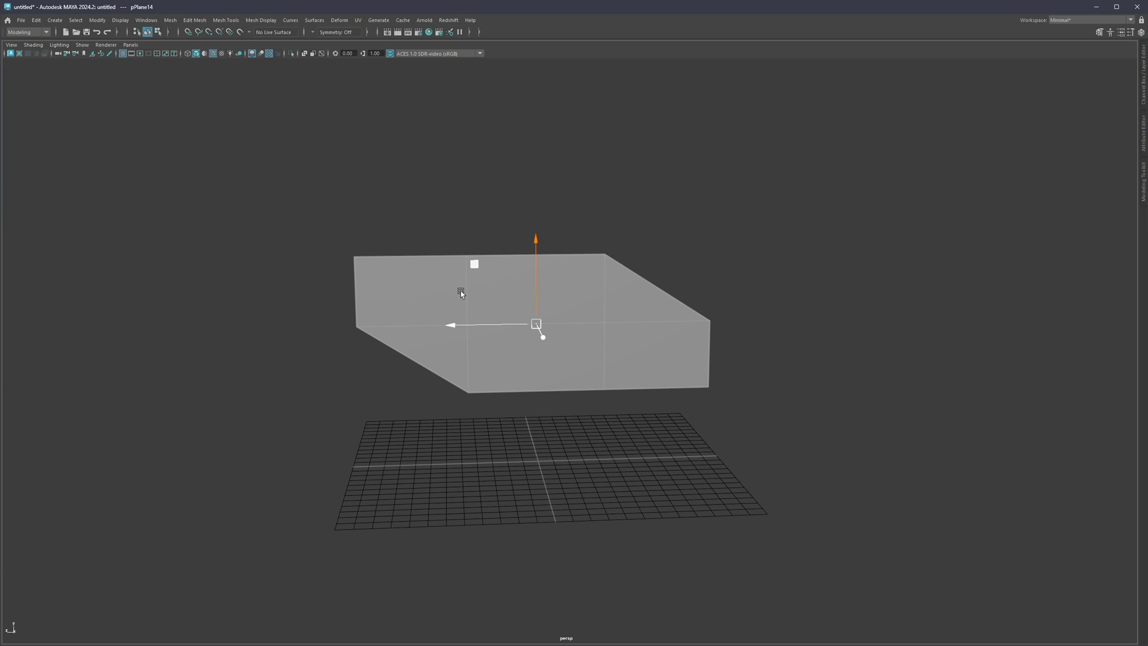
pyautogui.scroll(5, 495, 337)
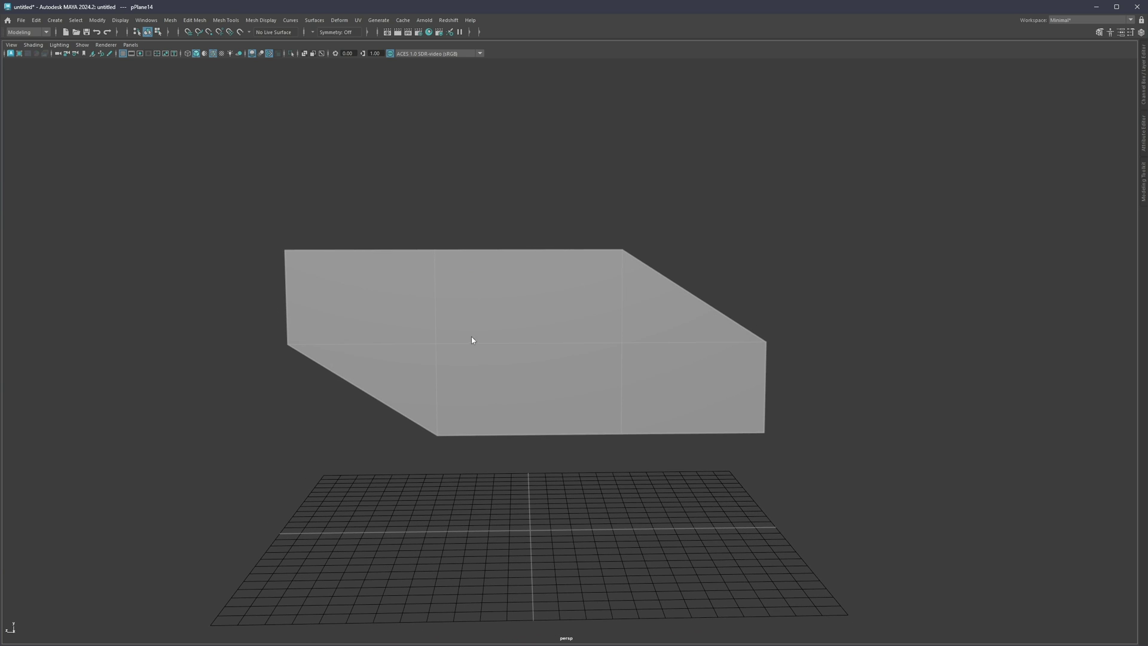
pyautogui.hotkey('ctrl', 'z')
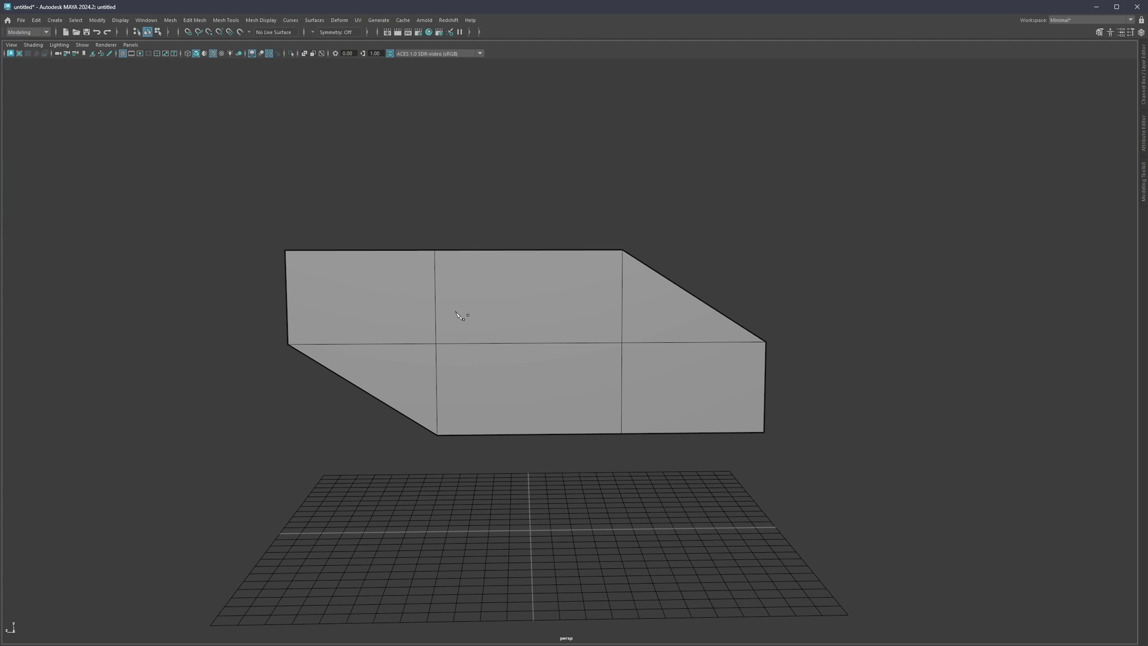
pyautogui.click(436, 343)
pyautogui.press('ctrl')
pyautogui.click(530, 345)
# Examine the four square faces around the plane's centre by selecting them one after another.
pyautogui.moveTo(478, 287); pyautogui.dragTo(479, 324, button='right')
pyautogui.click(479, 311)
pyautogui.click(560, 333)
pyautogui.click(566, 374)
pyautogui.click(490, 374)
pyautogui.click(478, 323)
pyautogui.click(562, 326)
pyautogui.click(571, 370)
pyautogui.click(497, 323)
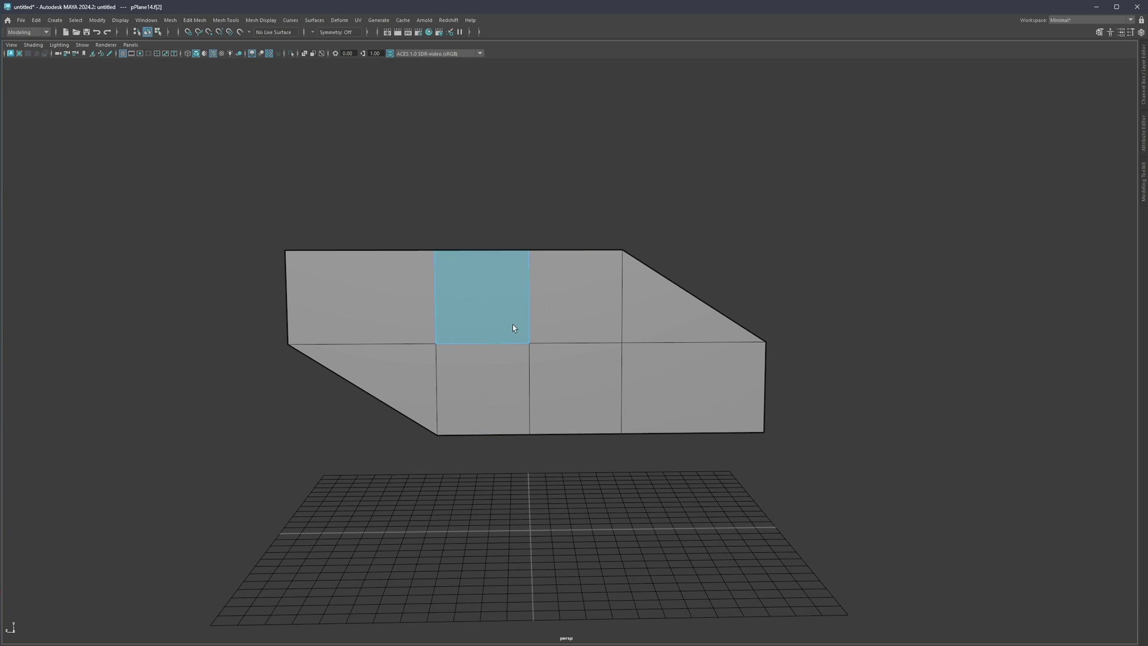
pyautogui.click(562, 323)
pyautogui.click(489, 376)
# Try splitting the middle faces with additional vertical and horizontal edge loops, and undo the cuts.
pyautogui.hotkey('ctrl', 'shift', 'x')
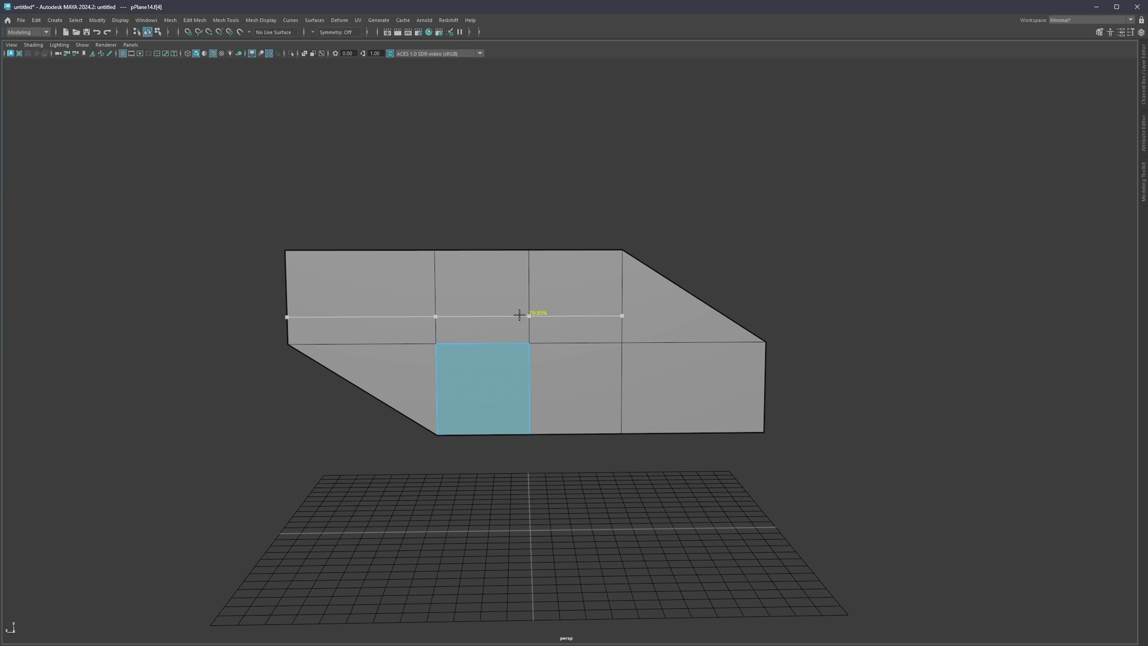
pyautogui.keyDown('ctrl'); pyautogui.click(483, 342); pyautogui.keyUp('ctrl')
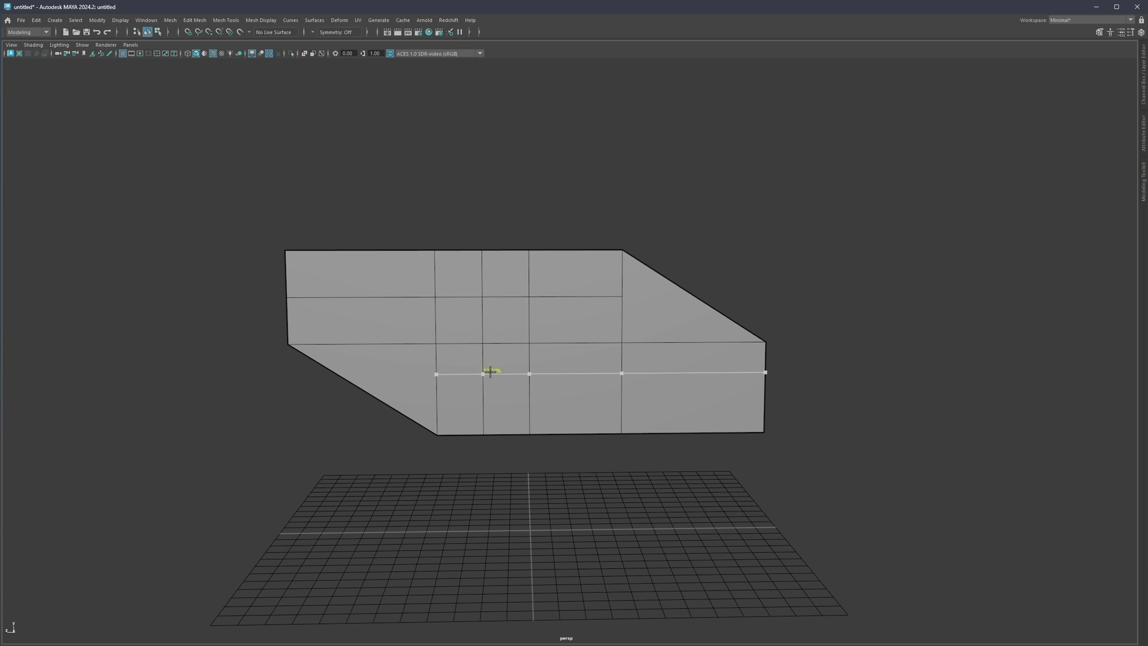
pyautogui.hotkey('ctrl', 'z')
pyautogui.keyDown('ctrl'); pyautogui.click(518, 296); pyautogui.keyUp('ctrl')
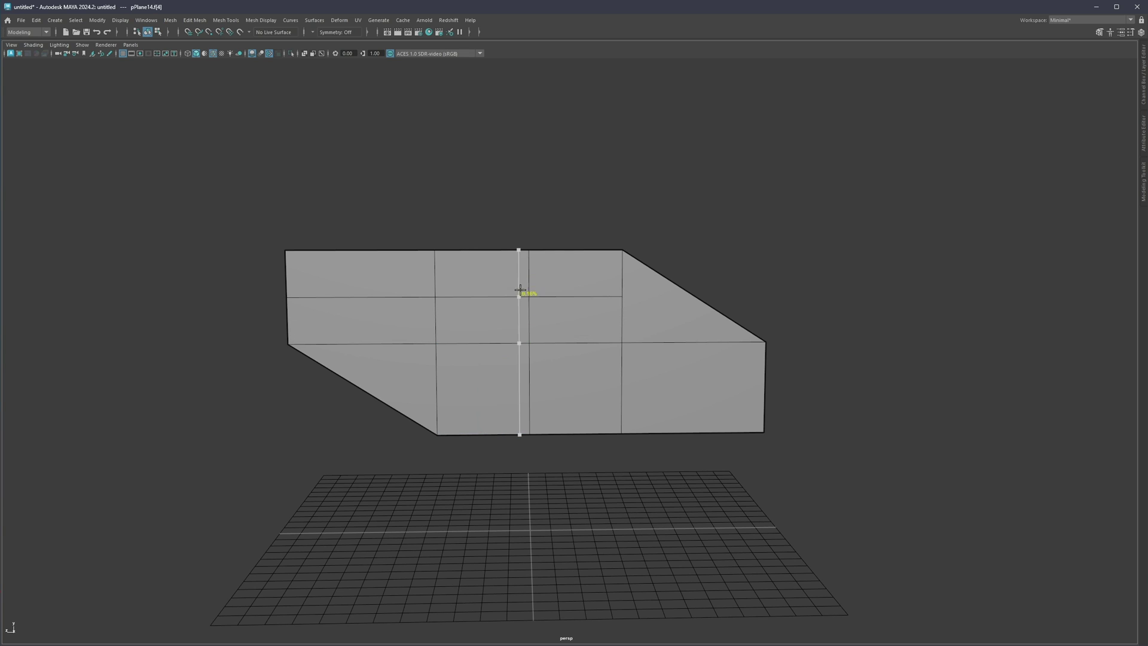
pyautogui.keyDown('ctrl'); pyautogui.click(630, 387); pyautogui.keyUp('ctrl')
pyautogui.hotkey('ctrl', 'z')
pyautogui.hotkey('ctrl', 'z')
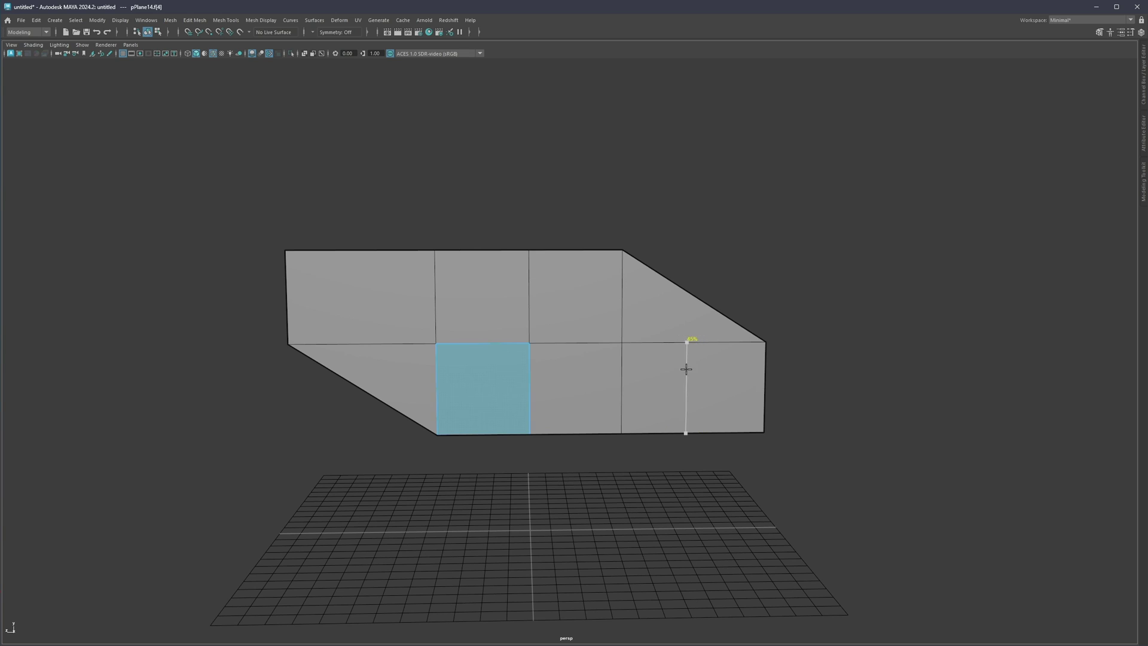
# Try vertical cuts through the lower-right and upper-left end faces, and undo them.
pyautogui.keyDown('ctrl'); pyautogui.click(693, 364); pyautogui.keyUp('ctrl')
pyautogui.keyDown('ctrl'); pyautogui.middleClick(379, 328); pyautogui.keyUp('ctrl')
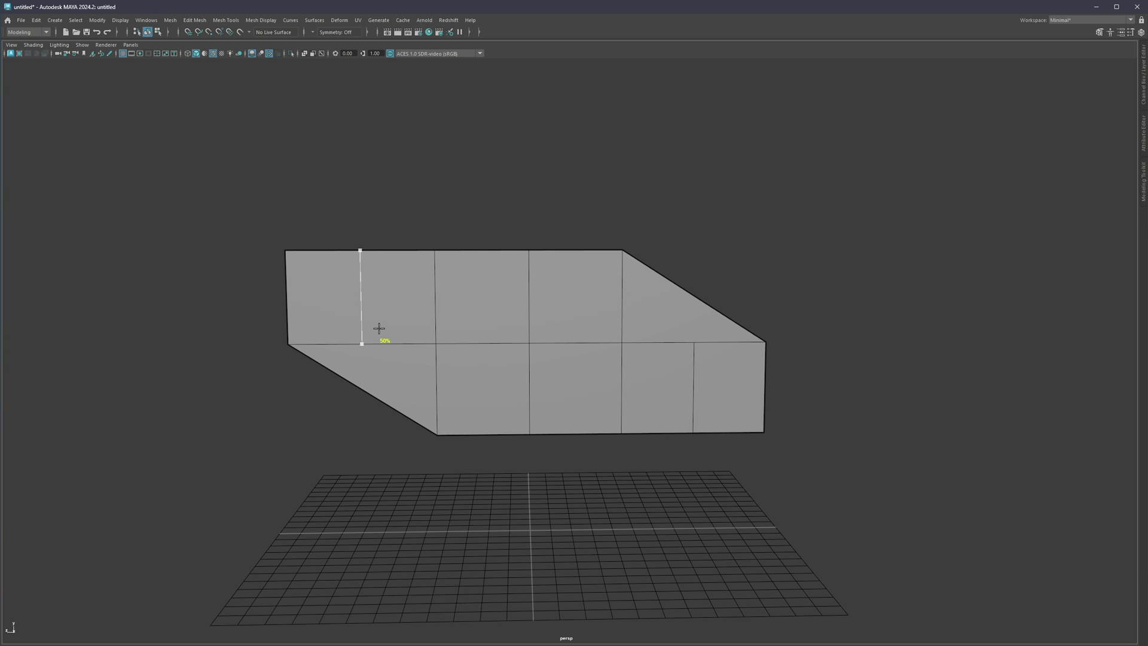
pyautogui.hotkey('ctrl', 'z')
pyautogui.hotkey('ctrl', 'z')
pyautogui.click(622, 342)
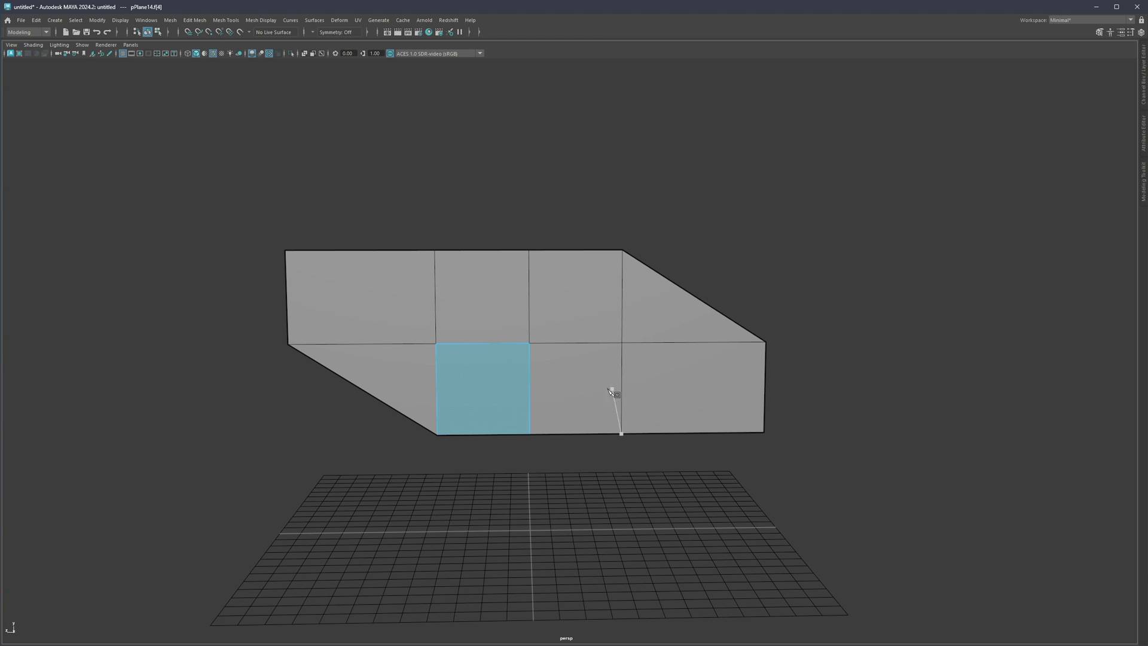
pyautogui.press('q')
pyautogui.press('F8')
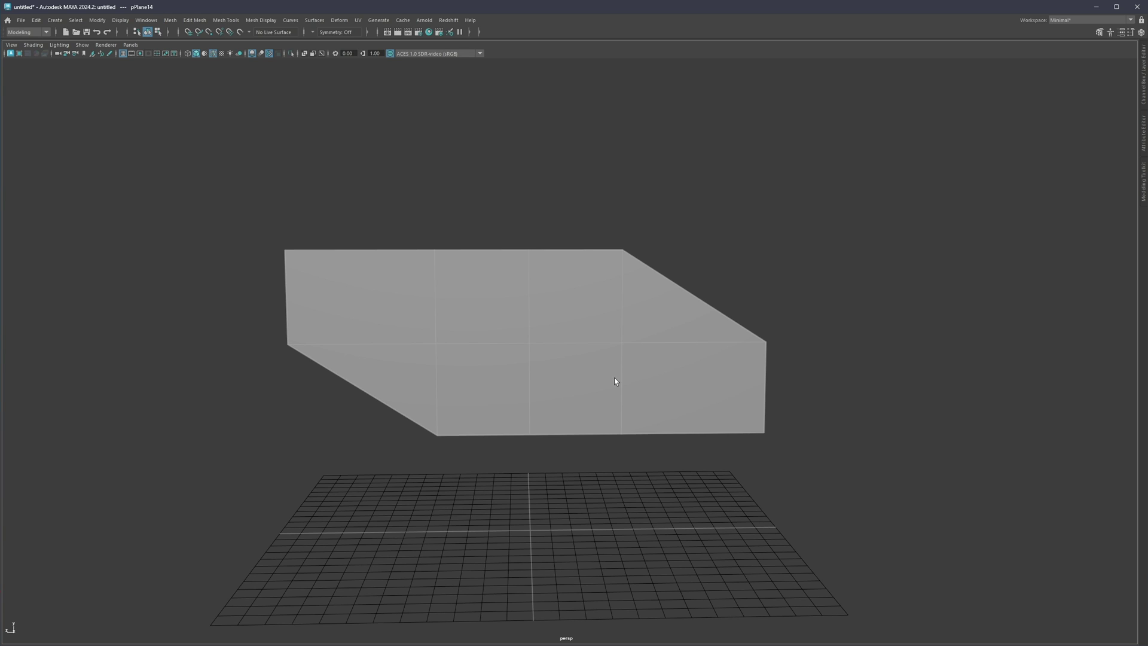
pyautogui.press('F8')
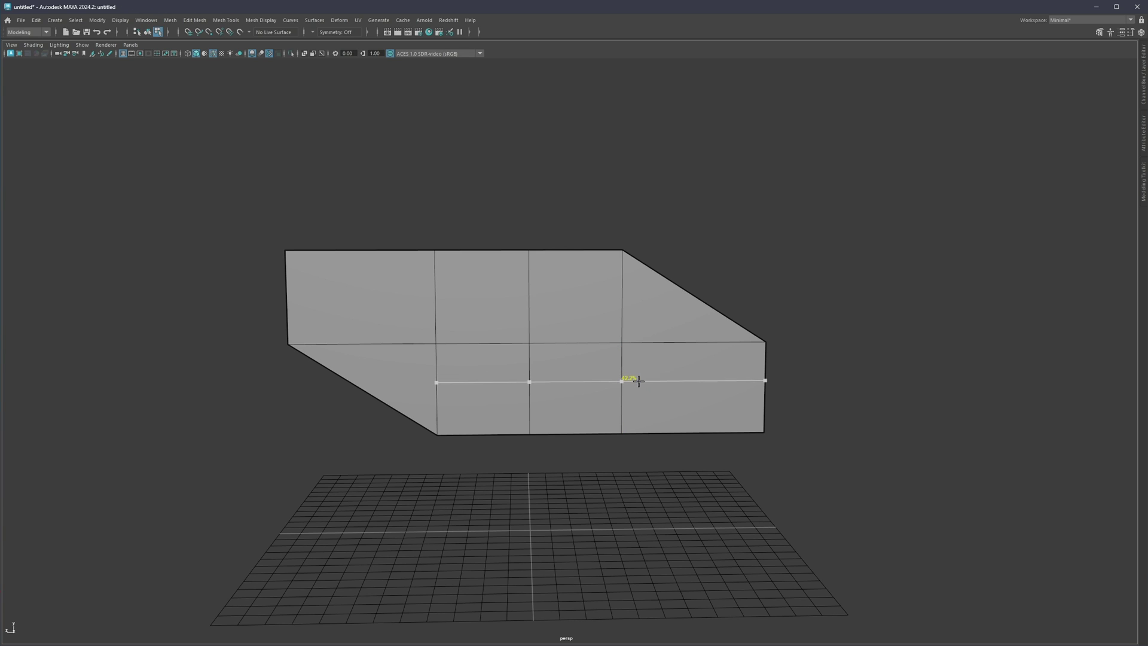
# Insert a horizontal edge loop through the middle of both the lower and the upper face rows.
pyautogui.keyDown('ctrl'); pyautogui.click(633, 388); pyautogui.keyUp('ctrl')
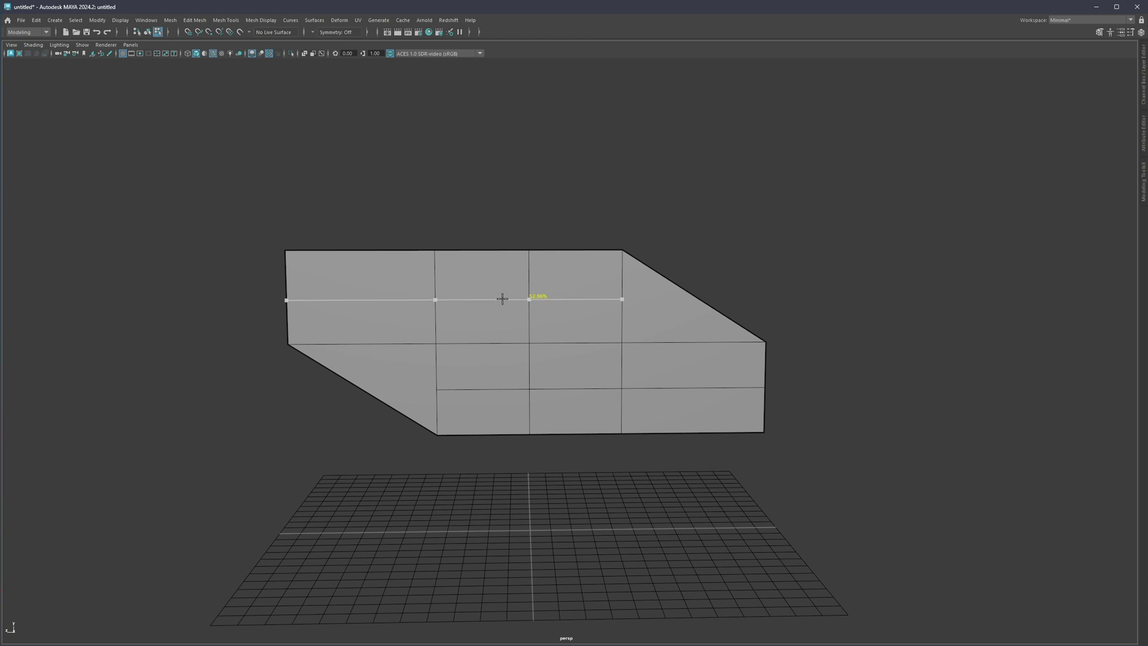
pyautogui.keyDown('ctrl'); pyautogui.middleClick(503, 299); pyautogui.keyUp('ctrl')
pyautogui.press('q')
# Examine which faces the horizontal loops divide by selecting faces along the upper row and at both ends.
pyautogui.click(375, 323)
pyautogui.keyDown('shift'); pyautogui.click(474, 322); pyautogui.keyUp('shift')
pyautogui.keyDown('shift'); pyautogui.click(583, 314); pyautogui.keyUp('shift')
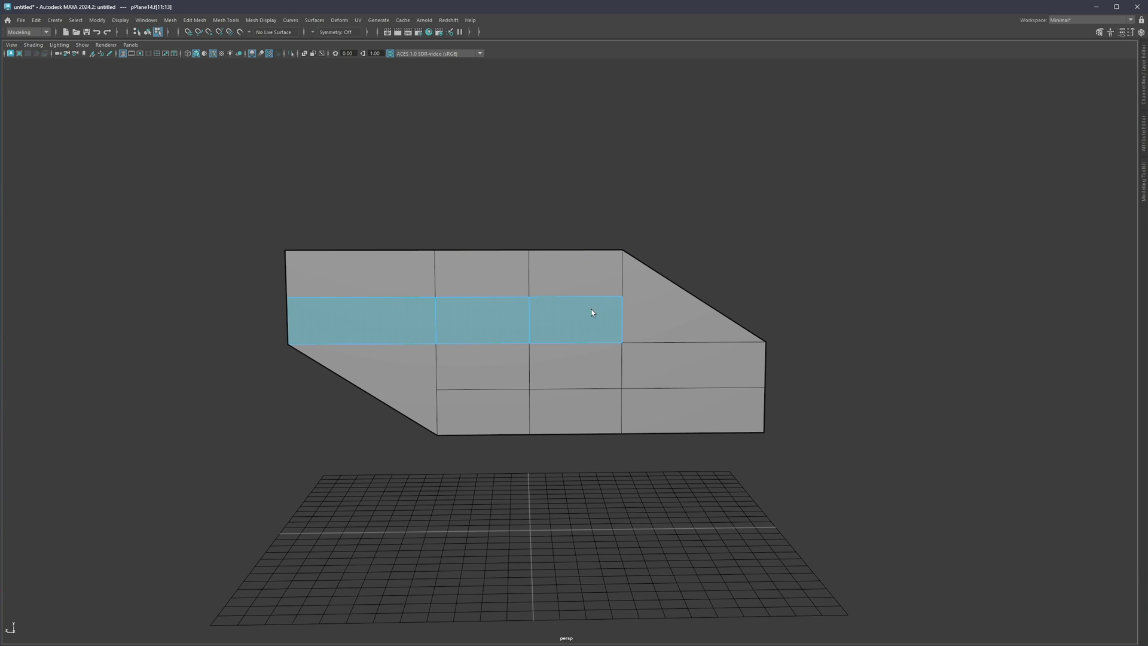
pyautogui.keyDown('shift'); pyautogui.click(592, 312); pyautogui.keyUp('shift')
pyautogui.keyDown('shift'); pyautogui.click(650, 311); pyautogui.keyUp('shift')
pyautogui.keyDown('shift'); pyautogui.click(412, 278); pyautogui.keyUp('shift')
pyautogui.click(352, 302)
pyautogui.keyDown('shift'); pyautogui.click(353, 278); pyautogui.keyUp('shift')
pyautogui.keyDown('shift'); pyautogui.click(682, 410); pyautogui.keyUp('shift')
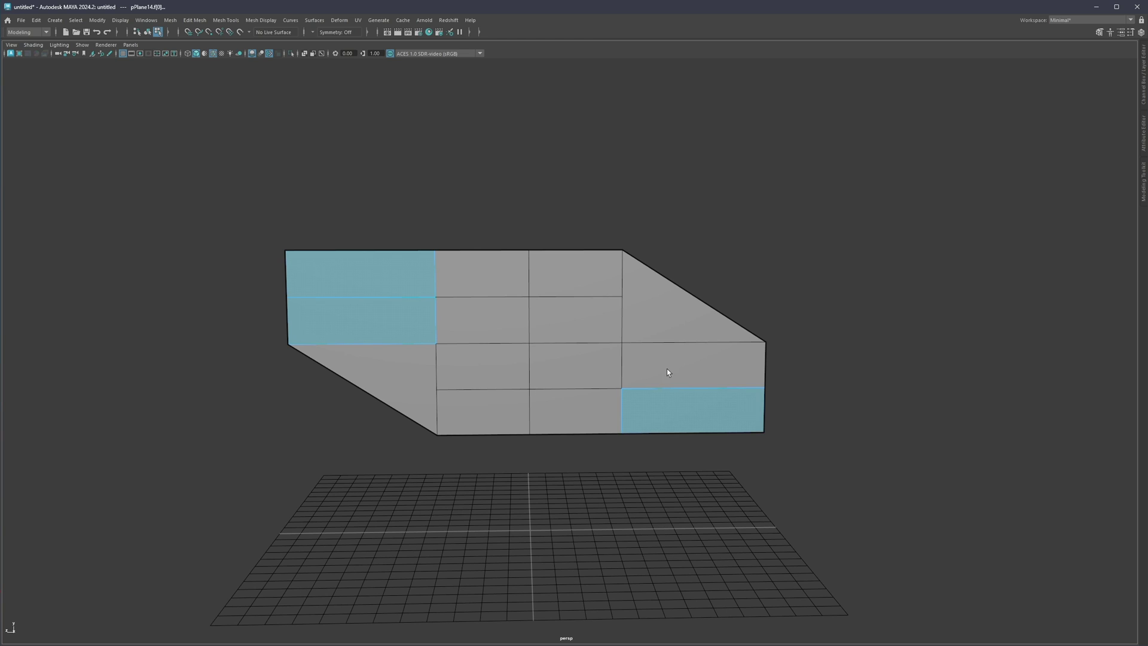
pyautogui.keyDown('shift'); pyautogui.click(713, 382); pyautogui.keyUp('shift')
pyautogui.click(695, 408)
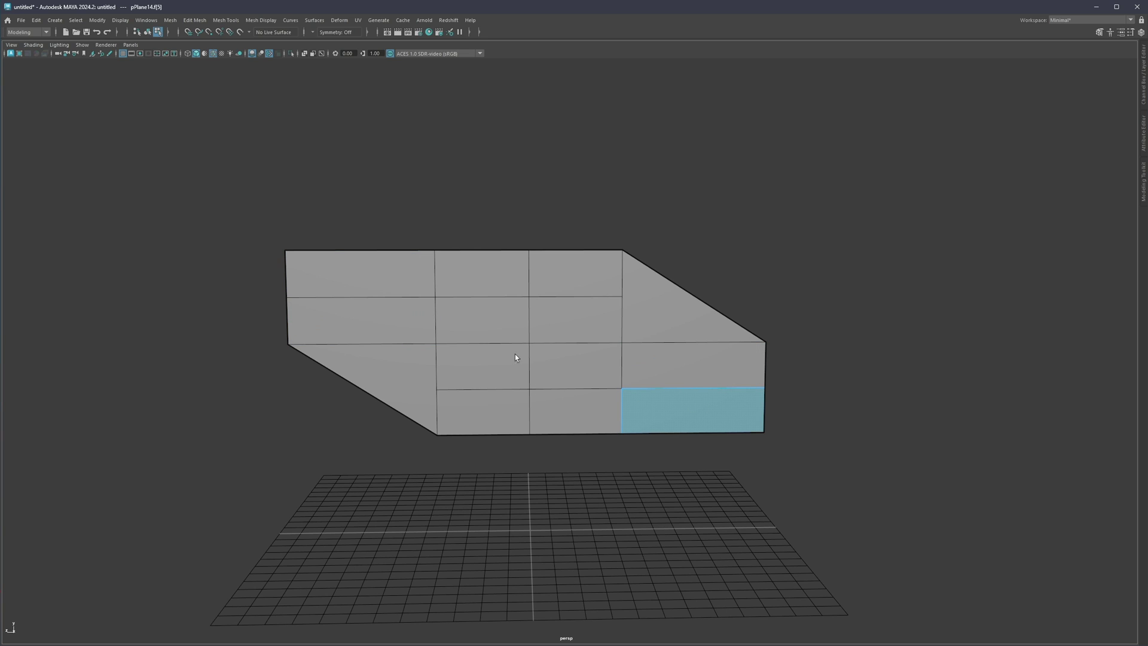
pyautogui.keyDown('shift'); pyautogui.click(390, 324); pyautogui.keyUp('shift')
pyautogui.keyDown('shift'); pyautogui.click(375, 267); pyautogui.keyUp('shift')
# Undo the face selections and the horizontal edge loop across the upper row.
pyautogui.hotkey('ctrl', 'z')
pyautogui.hotkey('ctrl', 'z')
pyautogui.hotkey('ctrl', 'z')
pyautogui.hotkey('ctrl', 'z')
pyautogui.hotkey('ctrl', 'z')
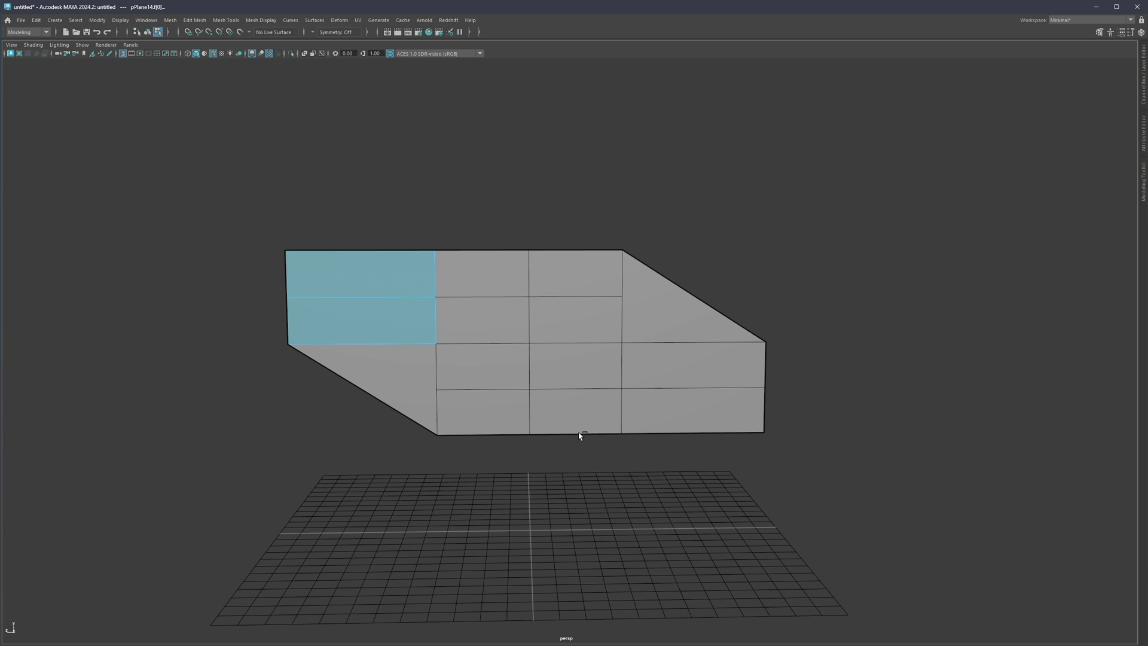
pyautogui.hotkey('ctrl', 'z')
pyautogui.hotkey('ctrl', 'z')
pyautogui.hotkey('ctrl', 'z')
pyautogui.hotkey('ctrl', 'z')
pyautogui.hotkey('ctrl', 'z')
pyautogui.hotkey('ctrl', 'z')
pyautogui.hotkey('ctrl', 'z')
pyautogui.hotkey('ctrl', 'z')
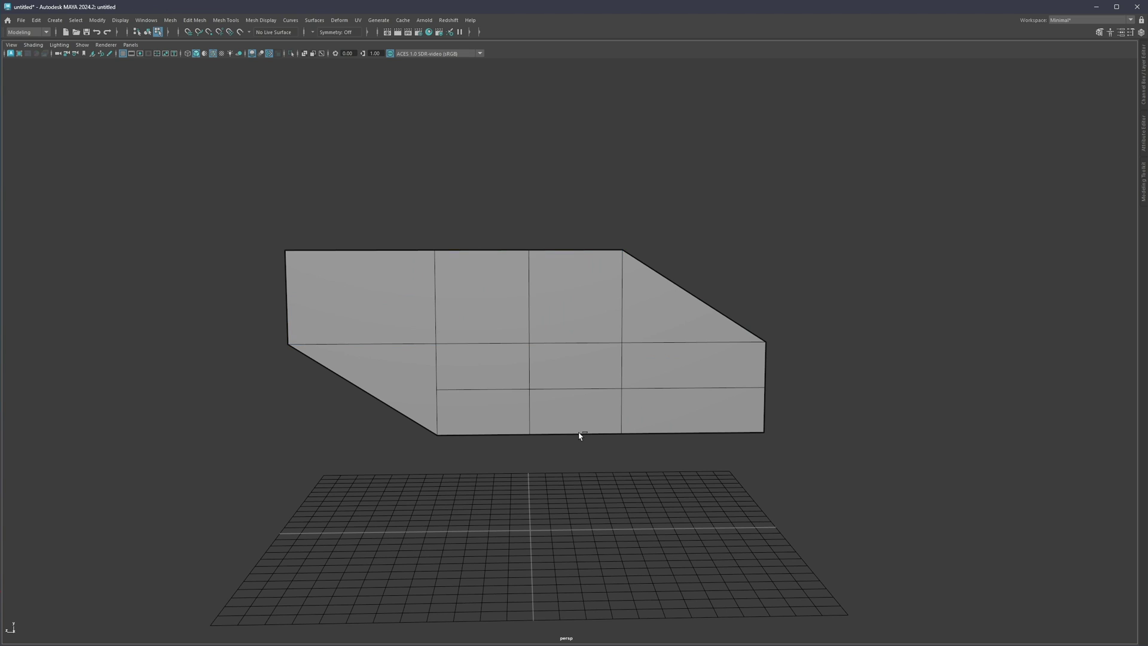
# Undo the horizontal edge loop in the lower row, and insert a centred vertical edge in the lower-right and upper-left end faces.
pyautogui.hotkey('ctrl', 'z')
pyautogui.keyDown('ctrl'); pyautogui.middleClick(693, 348); pyautogui.keyUp('ctrl')
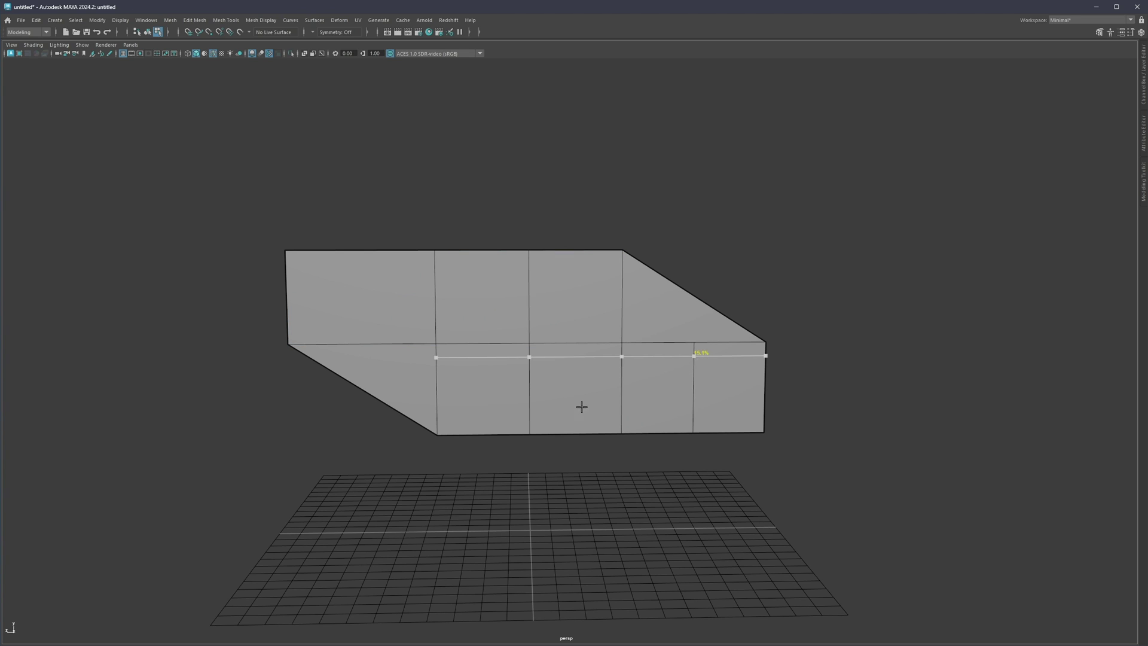
pyautogui.keyDown('ctrl'); pyautogui.middleClick(358, 335); pyautogui.keyUp('ctrl')
# Duplicate the plane below the original, and isolate the original plane.
pyautogui.moveTo(503, 403); pyautogui.dragTo(538, 350, button='right')
pyautogui.press('w')
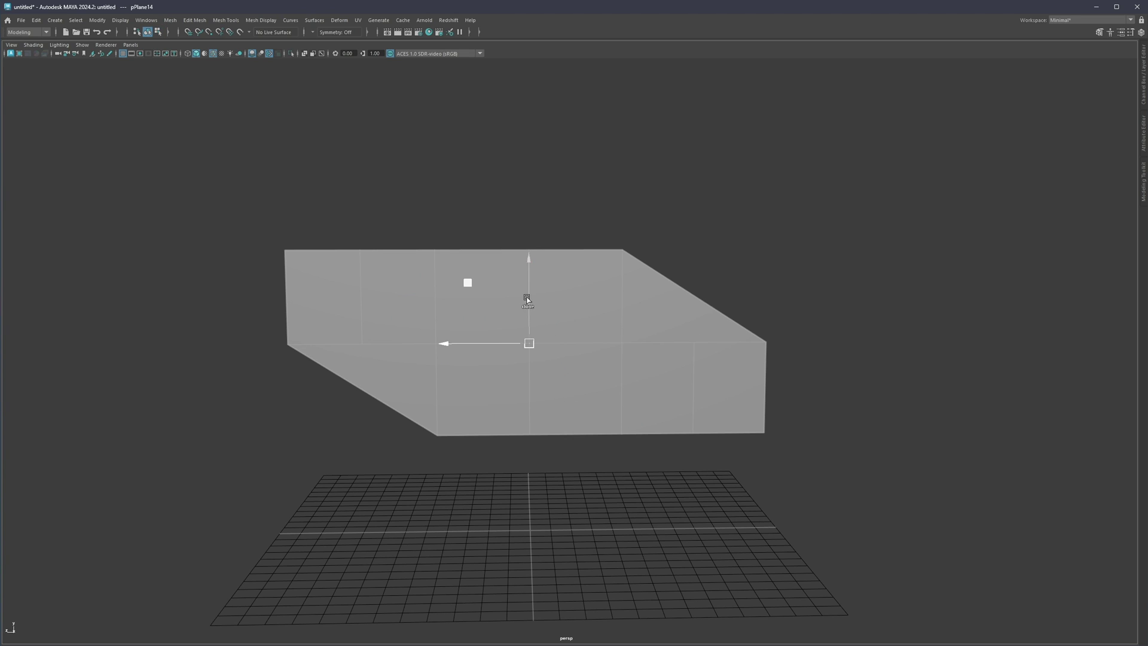
pyautogui.keyDown('shift'); pyautogui.moveTo(529, 300); pyautogui.dragTo(542, 543); pyautogui.keyUp('shift')
pyautogui.keyDown('alt'); pyautogui.moveTo(545, 414); pyautogui.dragTo(559, 390, button='middle'); pyautogui.keyUp('alt')
pyautogui.click(612, 366)
pyautogui.hotkey('ctrl', '1')
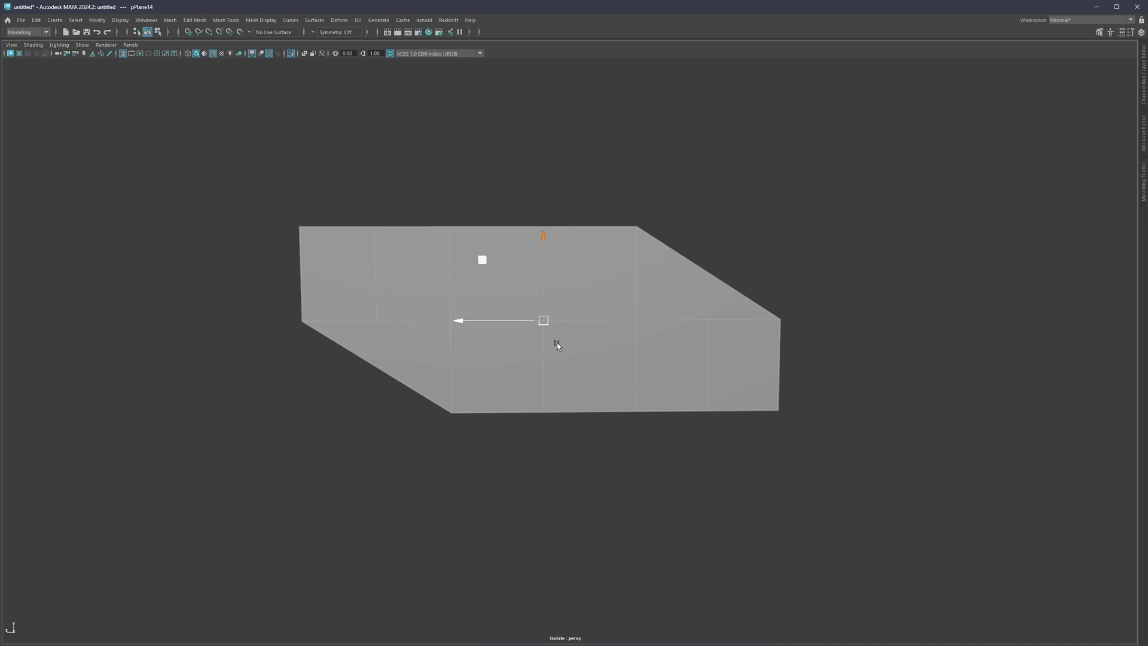
# Examine the upper-right corner face, and insert a centred horizontal edge loop through the lower face row.
pyautogui.scroll(1, 558, 345)
pyautogui.hotkey('ctrl', 'shift', 'x')
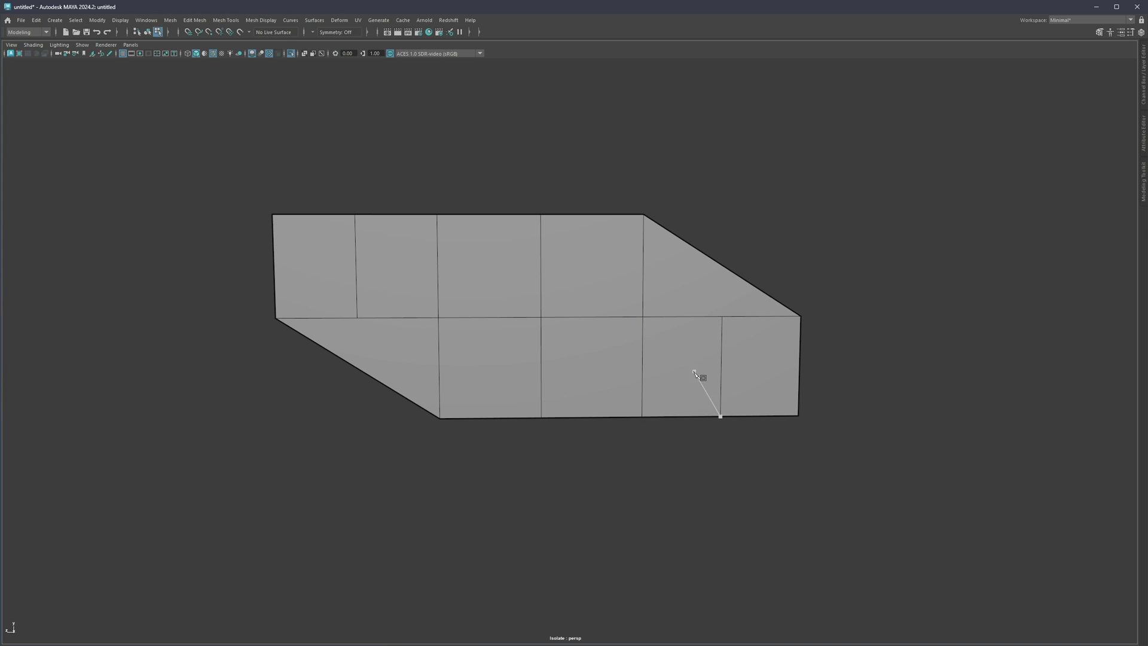
pyautogui.press('q')
pyautogui.click(748, 315)
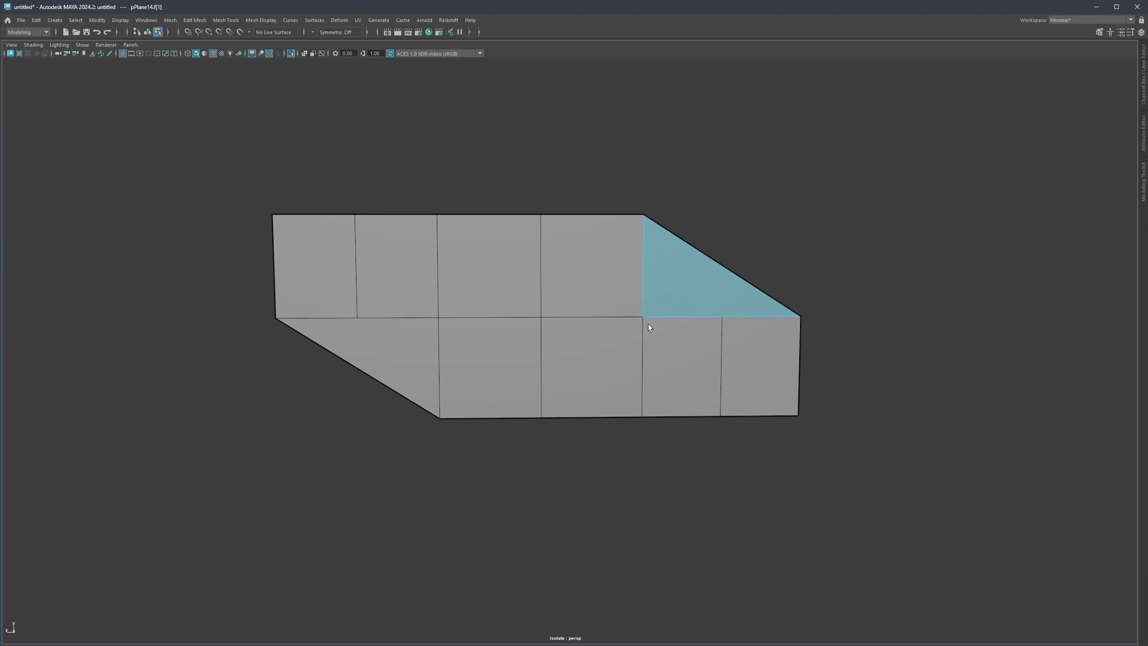
pyautogui.hotkey('ctrl', 'shift', 'x')
pyautogui.keyDown('ctrl'); pyautogui.middleClick(644, 381); pyautogui.keyUp('ctrl')
# Try subdividing the lower-right faces and both rows with centred edge loops, and undo those loops.
pyautogui.keyDown('ctrl'); pyautogui.middleClick(678, 397); pyautogui.keyUp('ctrl')
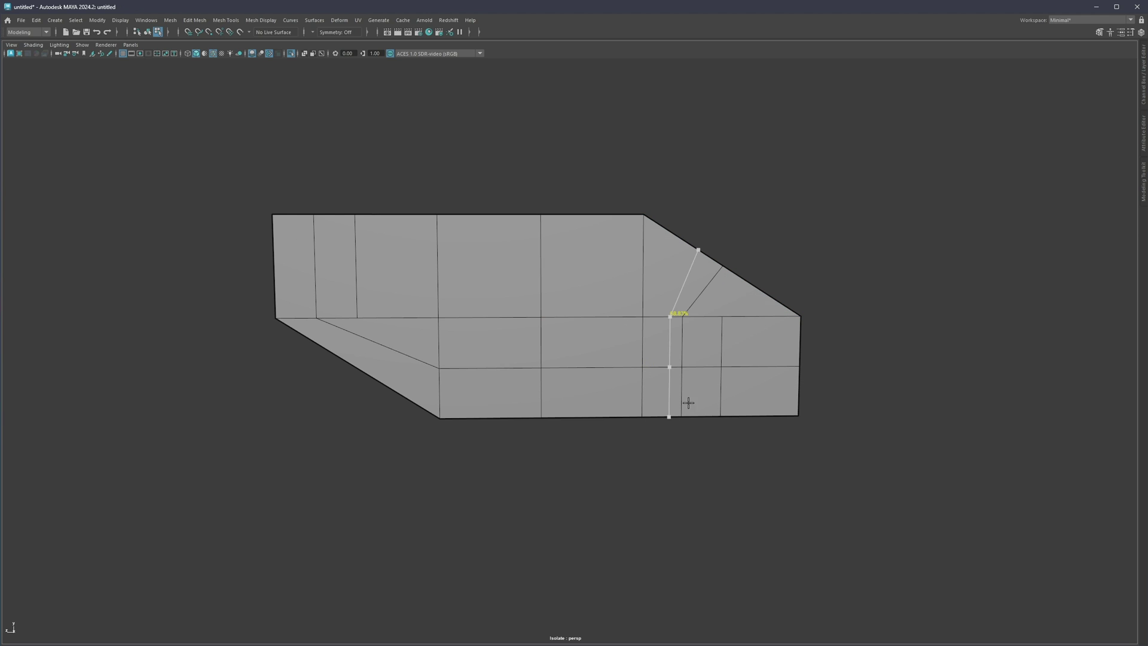
pyautogui.keyDown('ctrl'); pyautogui.middleClick(722, 341); pyautogui.keyUp('ctrl')
pyautogui.keyDown('ctrl'); pyautogui.middleClick(668, 312); pyautogui.keyUp('ctrl')
pyautogui.keyDown('ctrl'); pyautogui.middleClick(698, 298); pyautogui.keyUp('ctrl')
pyautogui.keyDown('ctrl'); pyautogui.middleClick(735, 341); pyautogui.keyUp('ctrl')
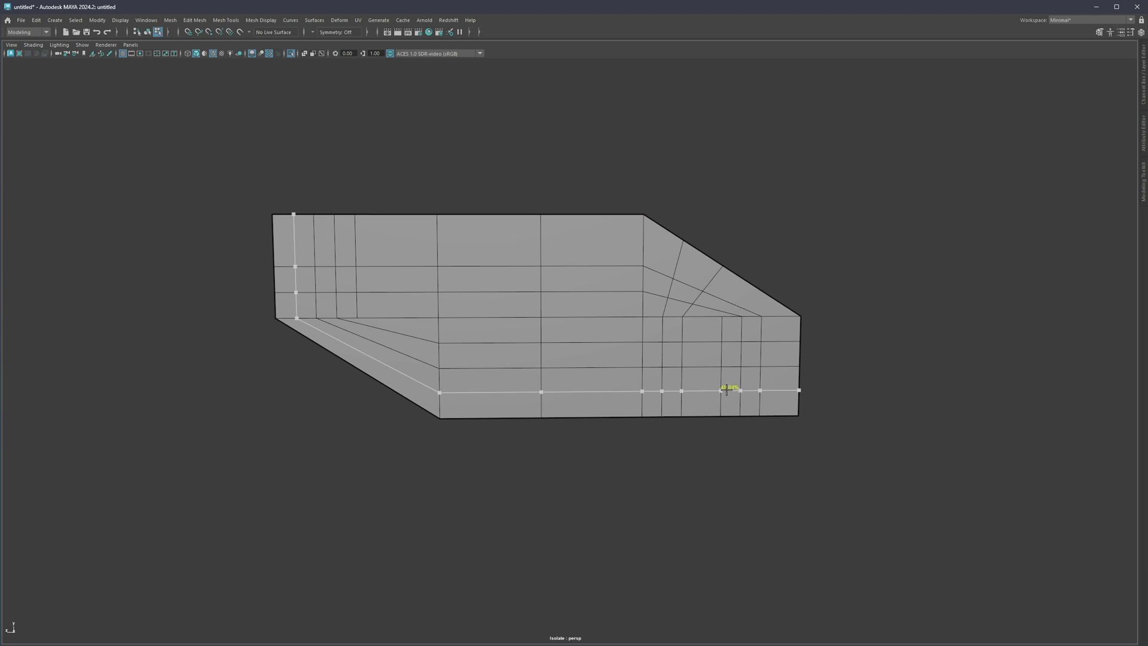
pyautogui.keyDown('ctrl'); pyautogui.middleClick(726, 390); pyautogui.keyUp('ctrl')
pyautogui.keyDown('ctrl'); pyautogui.middleClick(708, 348); pyautogui.keyUp('ctrl')
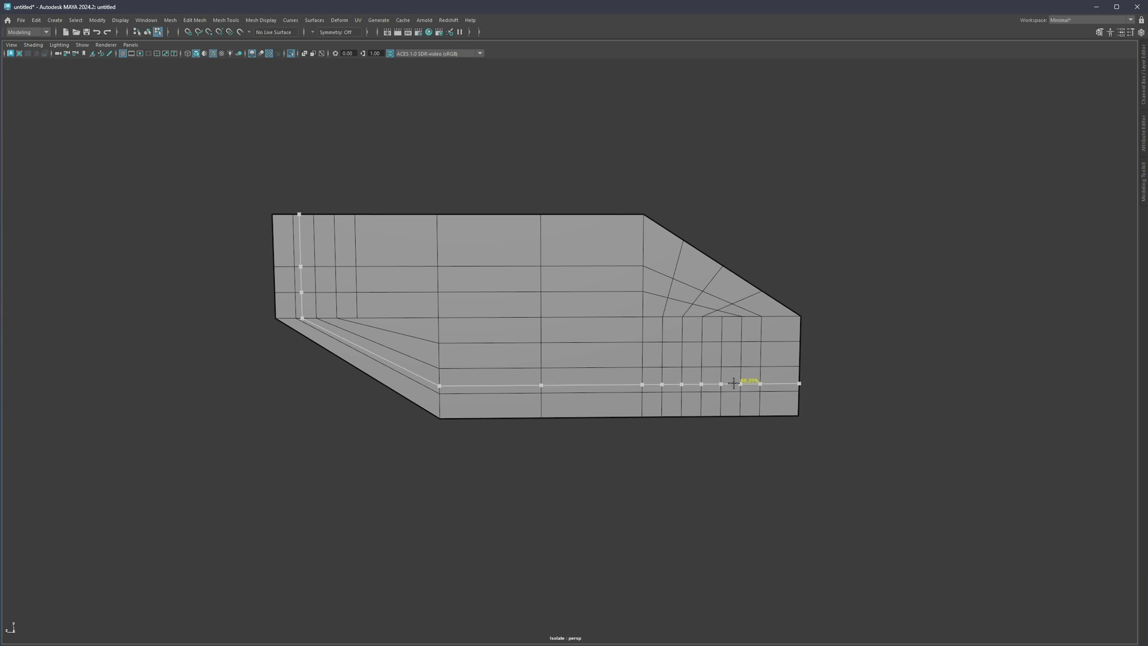
pyautogui.hotkey('ctrl', 'z')
pyautogui.hotkey('ctrl', 'z')
pyautogui.hotkey('ctrl', 'z')
pyautogui.hotkey('ctrl', 'z')
pyautogui.hotkey('ctrl', 'z')
pyautogui.hotkey('ctrl', 'z')
pyautogui.hotkey('ctrl', 'z')
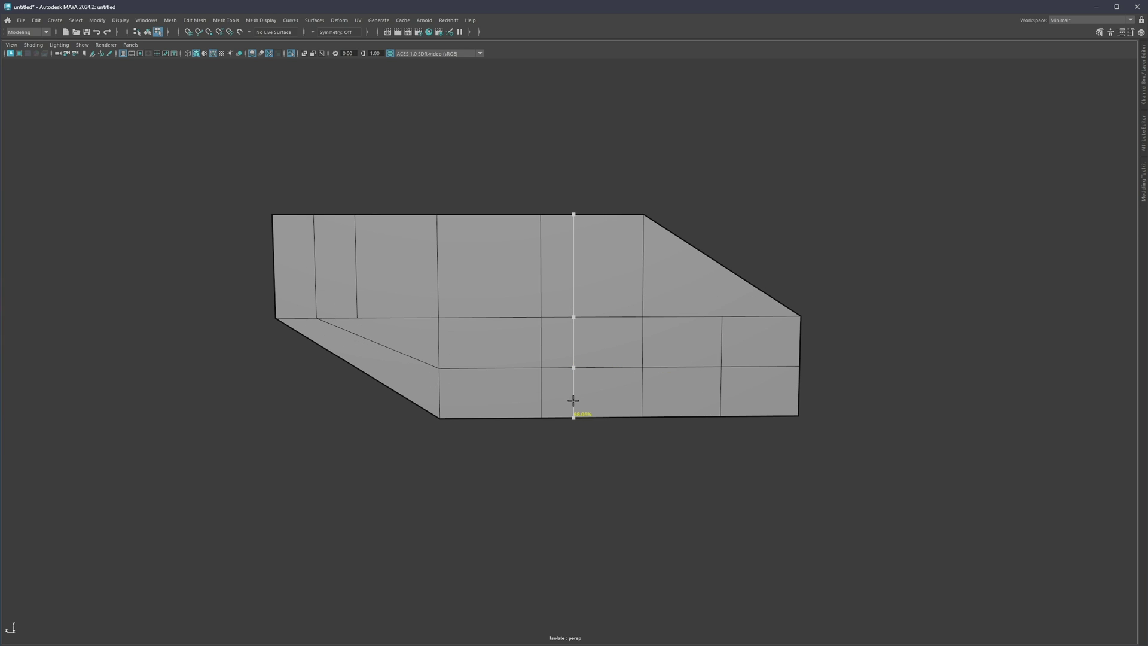
# Insert centred vertical edge loops through the middle columns and centred horizontal loops through the upper and lower rows.
pyautogui.keyDown('ctrl'); pyautogui.middleClick(581, 354); pyautogui.keyUp('ctrl')
pyautogui.keyDown('ctrl'); pyautogui.middleClick(514, 310); pyautogui.keyUp('ctrl')
pyautogui.keyDown('ctrl'); pyautogui.middleClick(543, 285); pyautogui.keyUp('ctrl')
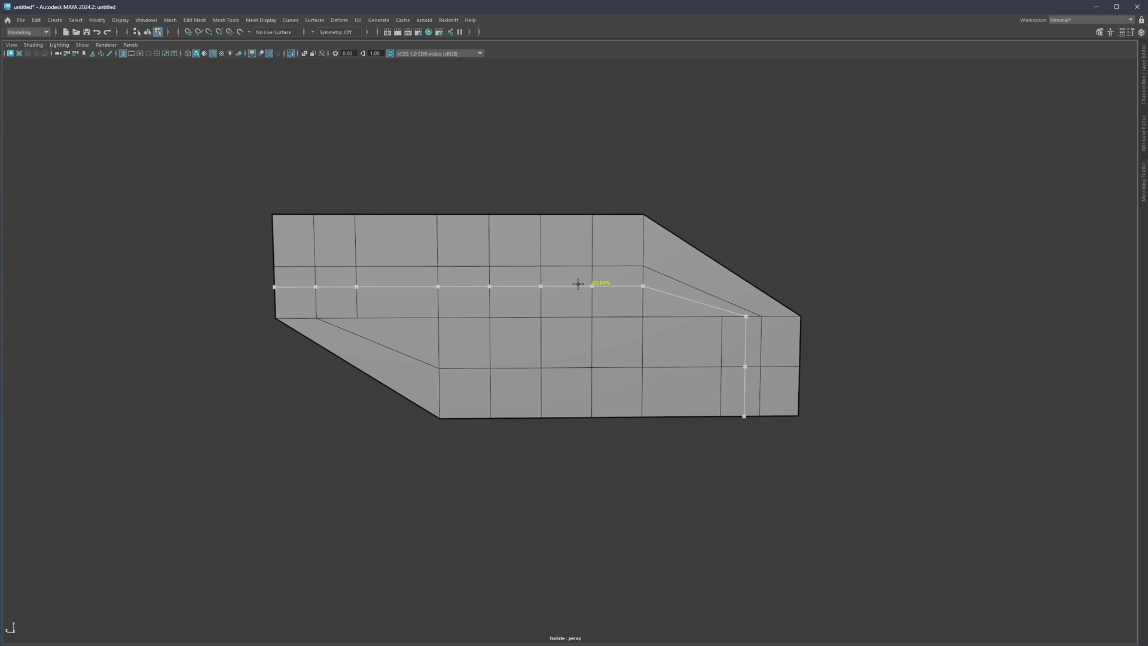
pyautogui.keyDown('ctrl'); pyautogui.middleClick(575, 281); pyautogui.keyUp('ctrl')
pyautogui.keyDown('ctrl'); pyautogui.middleClick(604, 297); pyautogui.keyUp('ctrl')
pyautogui.keyDown('ctrl'); pyautogui.middleClick(610, 339); pyautogui.keyUp('ctrl')
pyautogui.keyDown('ctrl'); pyautogui.middleClick(607, 389); pyautogui.keyUp('ctrl')
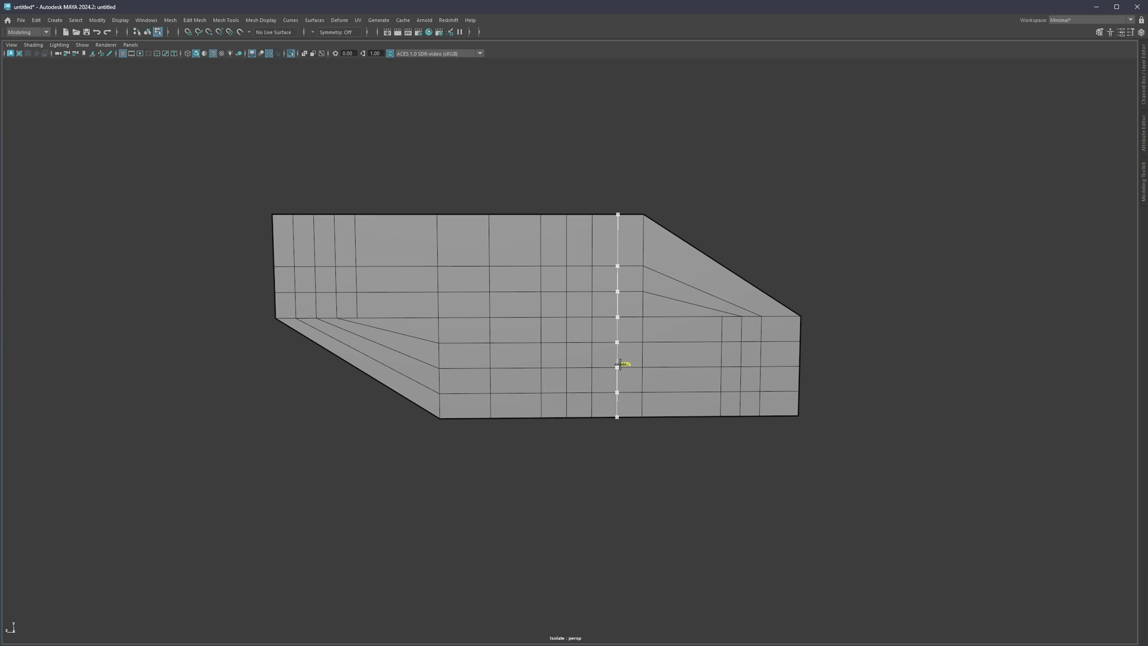
# Complete the even grid of the middle section with three more centred vertical loops and one horizontal loop near the upper border.
pyautogui.keyDown('ctrl'); pyautogui.middleClick(619, 365); pyautogui.keyUp('ctrl')
pyautogui.keyDown('ctrl'); pyautogui.middleClick(519, 355); pyautogui.keyUp('ctrl')
pyautogui.keyDown('ctrl'); pyautogui.middleClick(473, 320); pyautogui.keyUp('ctrl')
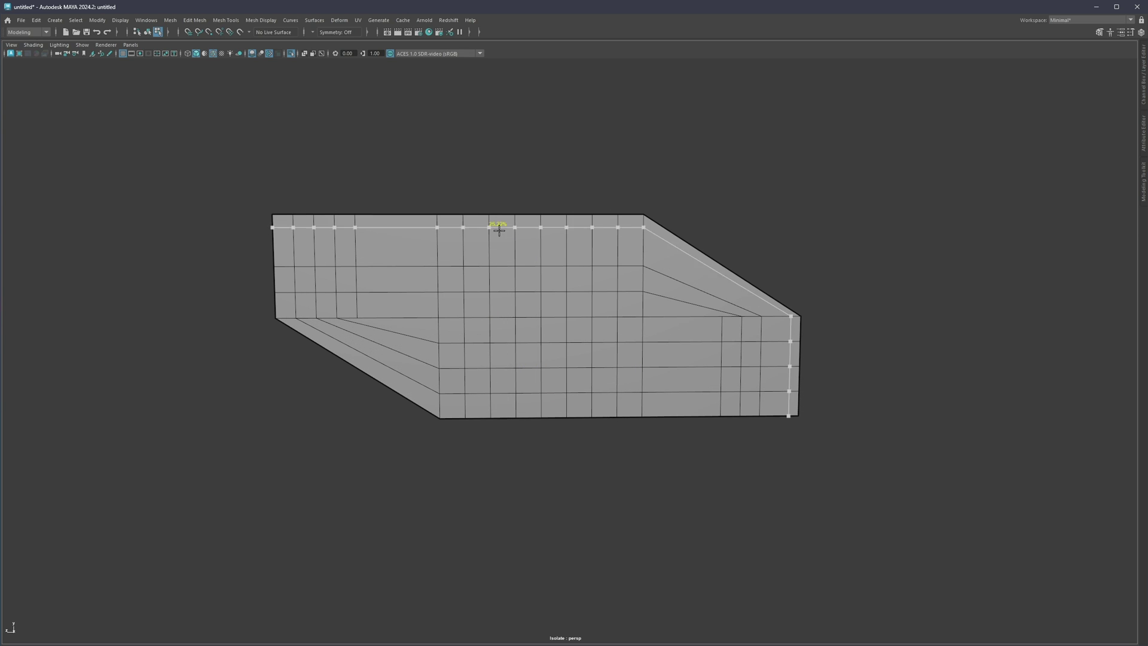
pyautogui.keyDown('ctrl'); pyautogui.middleClick(500, 230); pyautogui.keyUp('ctrl')
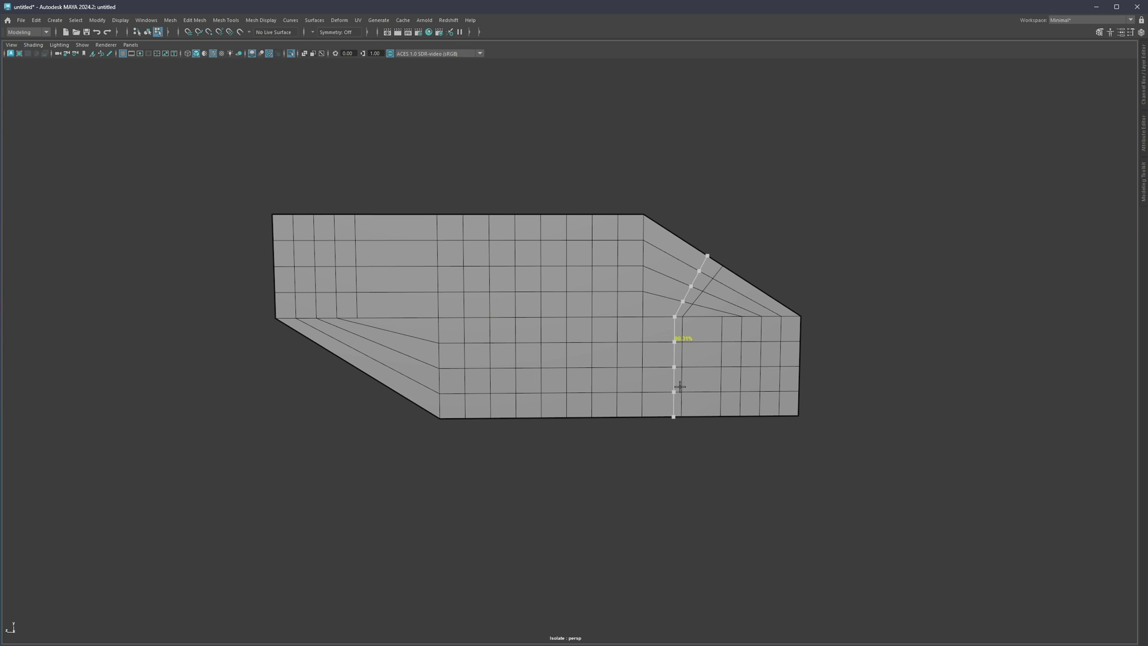
# Insert centred edge loops through the lower-right faces and lower-left corner face, and compare a thin corner face with a middle face.
pyautogui.keyDown('ctrl'); pyautogui.middleClick(697, 375); pyautogui.keyUp('ctrl')
pyautogui.keyDown('ctrl'); pyautogui.middleClick(668, 362); pyautogui.keyUp('ctrl')
pyautogui.keyDown('ctrl'); pyautogui.middleClick(404, 326); pyautogui.keyUp('ctrl')
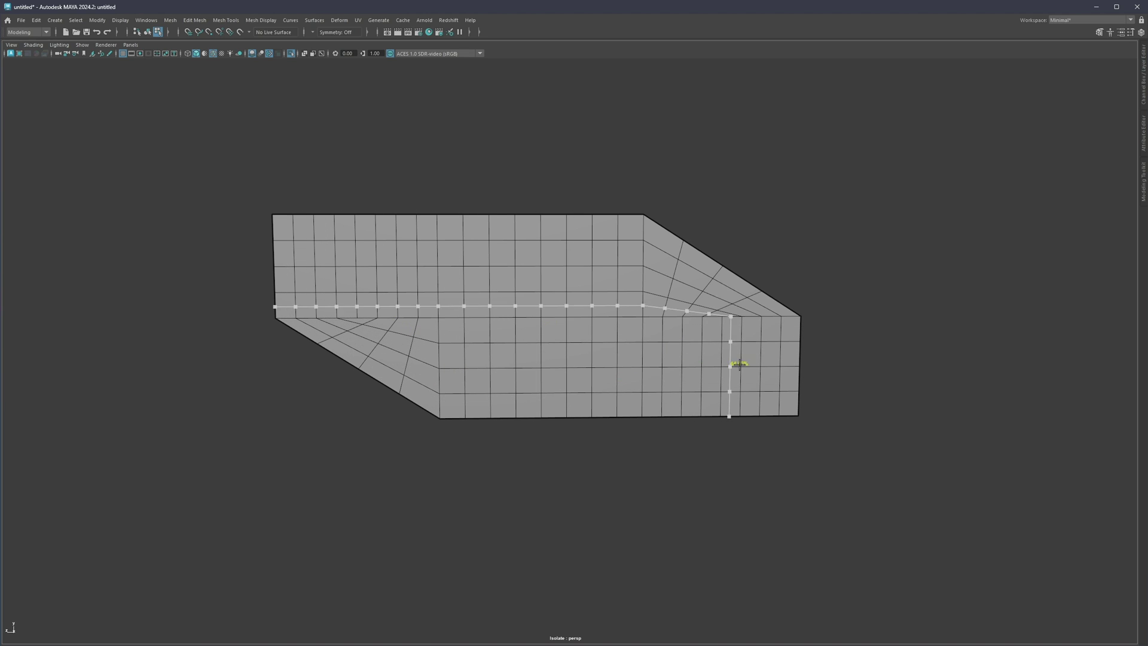
pyautogui.press('q')
pyautogui.click(554, 304)
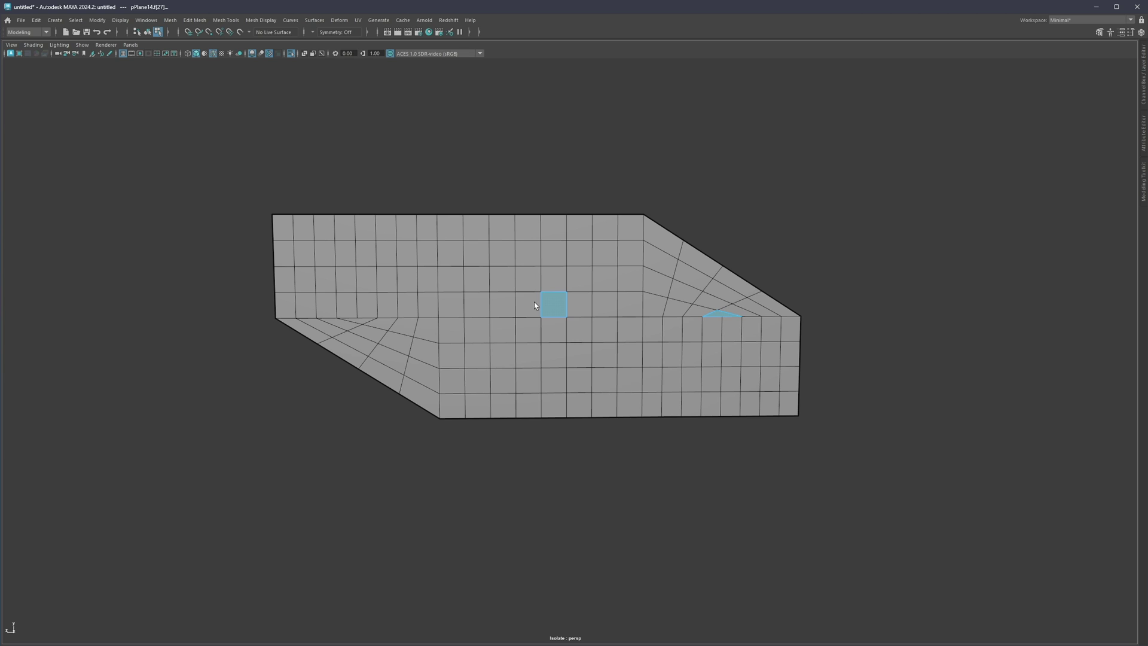
# Add an edge loop through the lower-left corner face beside the middle section, and compare a corner face with a middle face.
pyautogui.hotkey('ctrl', 'shift', 'x')
pyautogui.keyDown('ctrl'); pyautogui.click(426, 387); pyautogui.keyUp('ctrl')
pyautogui.keyDown('ctrl'); pyautogui.click(400, 363); pyautogui.keyUp('ctrl')
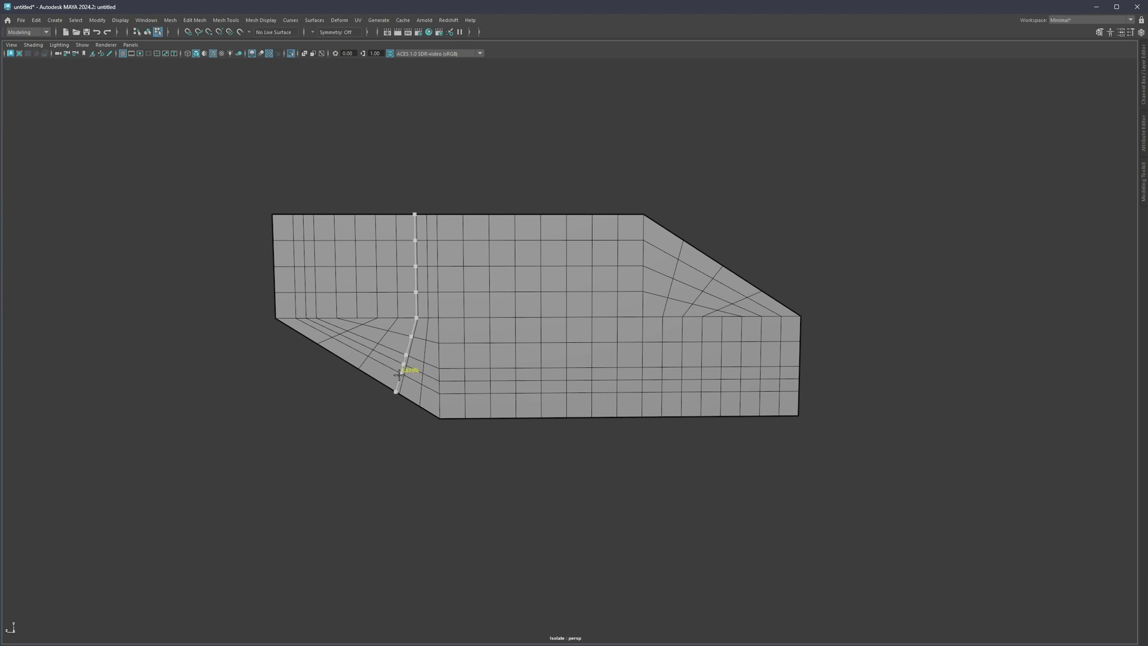
pyautogui.hotkey('ctrl', 'z')
pyautogui.keyDown('ctrl'); pyautogui.click(421, 408); pyautogui.keyUp('ctrl')
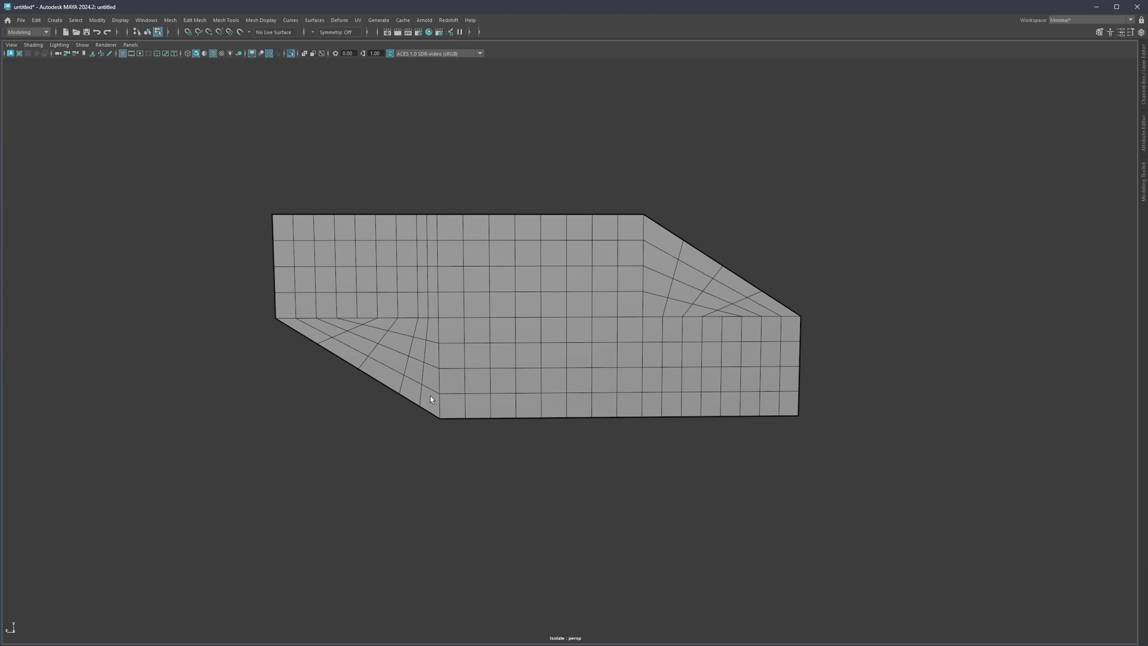
pyautogui.click(383, 381)
pyautogui.keyDown('shift'); pyautogui.click(533, 290); pyautogui.keyUp('shift')
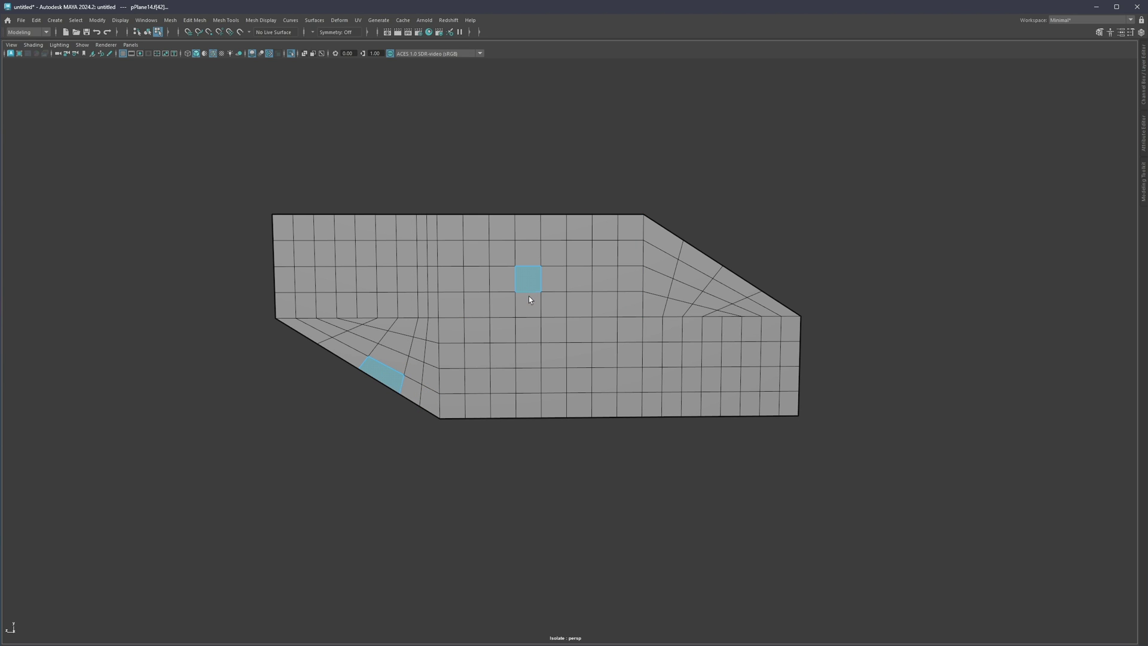
# Insert further centred edge loops through the remaining large faces of the lower-left corner.
pyautogui.hotkey('ctrl', 'shift', 'x')
pyautogui.keyDown('ctrl'); pyautogui.middleClick(388, 366); pyautogui.keyUp('ctrl')
pyautogui.keyDown('ctrl'); pyautogui.middleClick(359, 352); pyautogui.keyUp('ctrl')
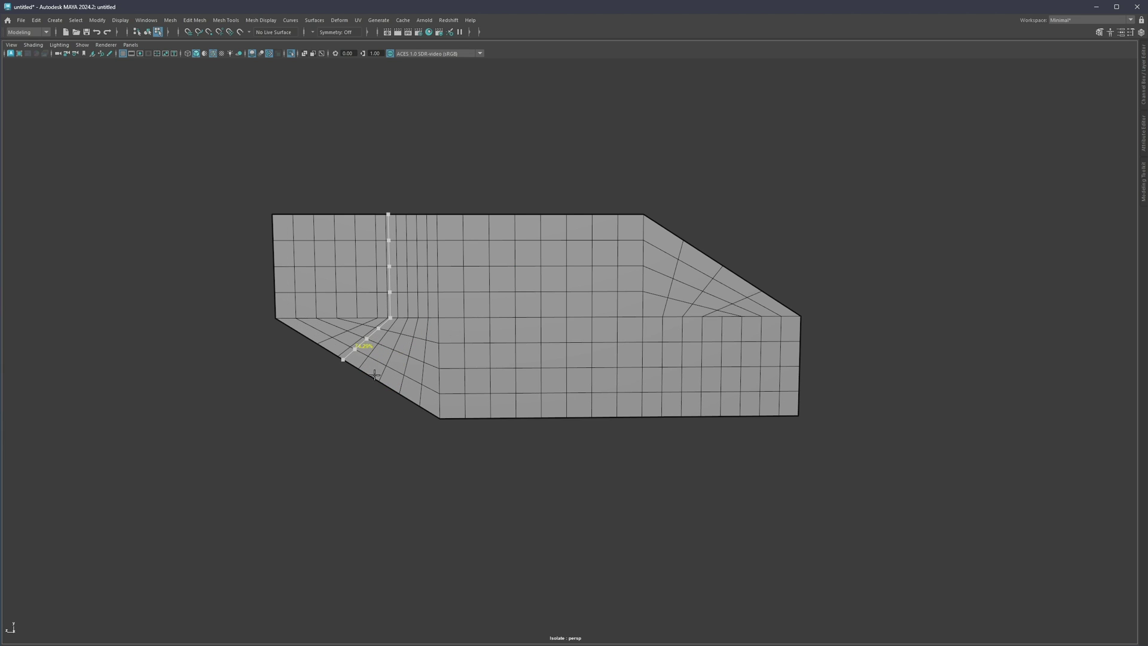
pyautogui.keyDown('ctrl'); pyautogui.middleClick(306, 326); pyautogui.keyUp('ctrl')
# Compare the face density by selecting narrow and wide faces in the upper-left section and a face in the lower-left corner.
pyautogui.click(386, 365)
pyautogui.click(395, 388)
pyautogui.click(395, 271)
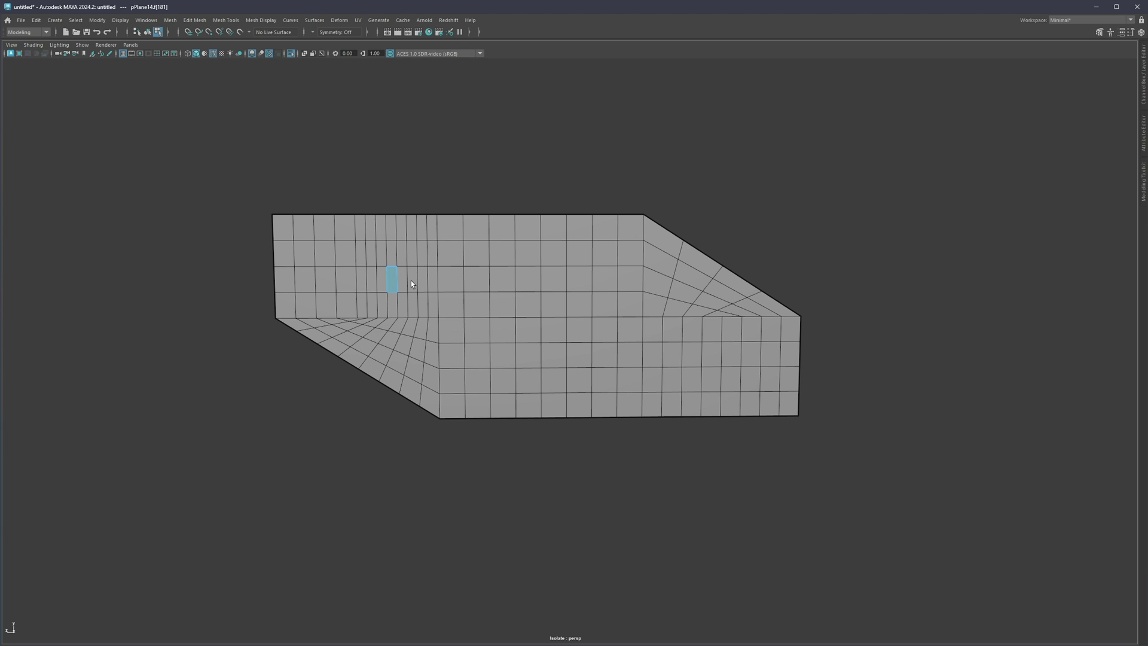
pyautogui.keyDown('shift'); pyautogui.click(412, 279); pyautogui.keyUp('shift')
pyautogui.moveTo(315, 282); pyautogui.dragTo(297, 293)
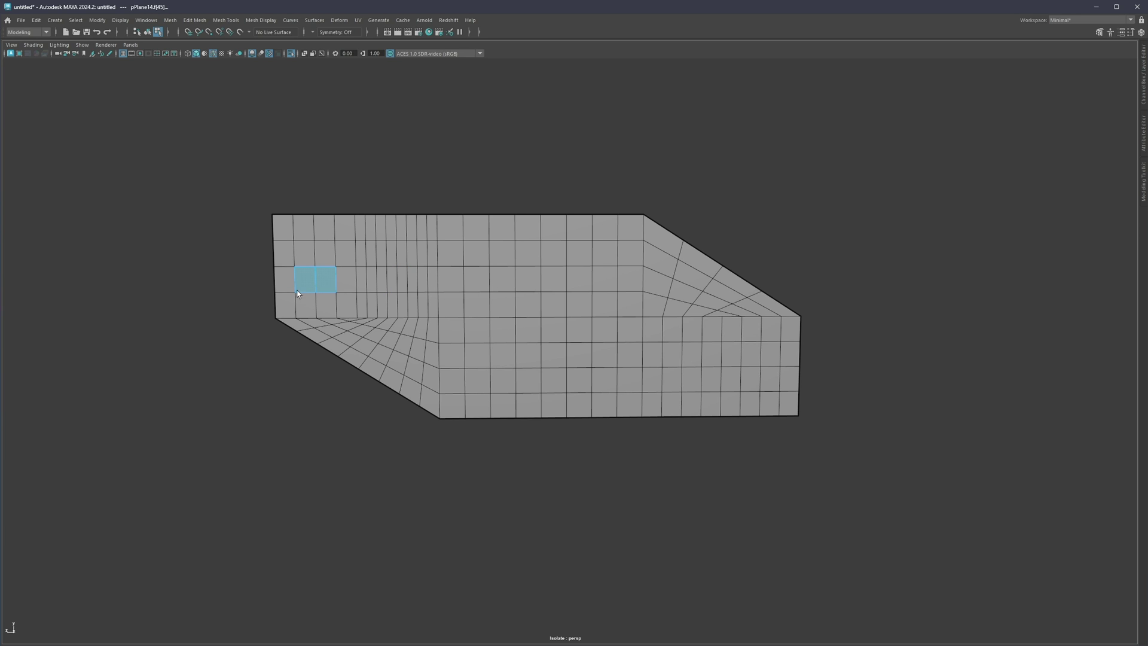
pyautogui.moveTo(413, 278); pyautogui.dragTo(392, 287)
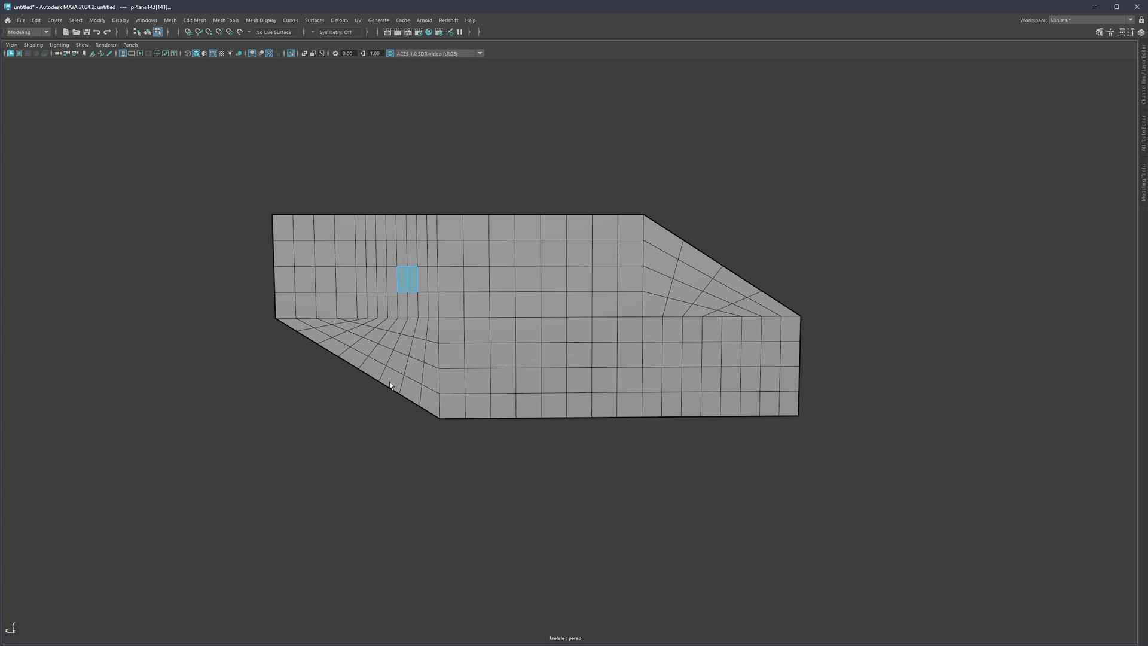
pyautogui.click(373, 368)
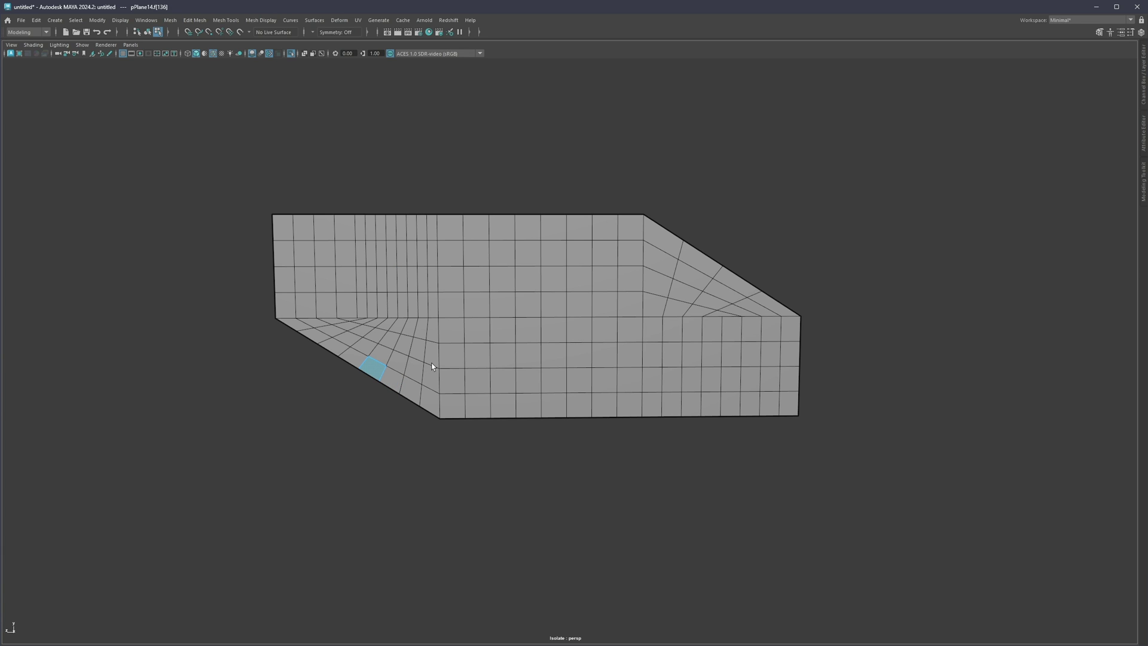
# Insert centred horizontal edge loops through the four upper face rows.
pyautogui.hotkey('ctrl', 'shift', 'x')
pyautogui.keyDown('ctrl'); pyautogui.middleClick(377, 279); pyautogui.keyUp('ctrl')
pyautogui.keyDown('ctrl'); pyautogui.middleClick(381, 304); pyautogui.keyUp('ctrl')
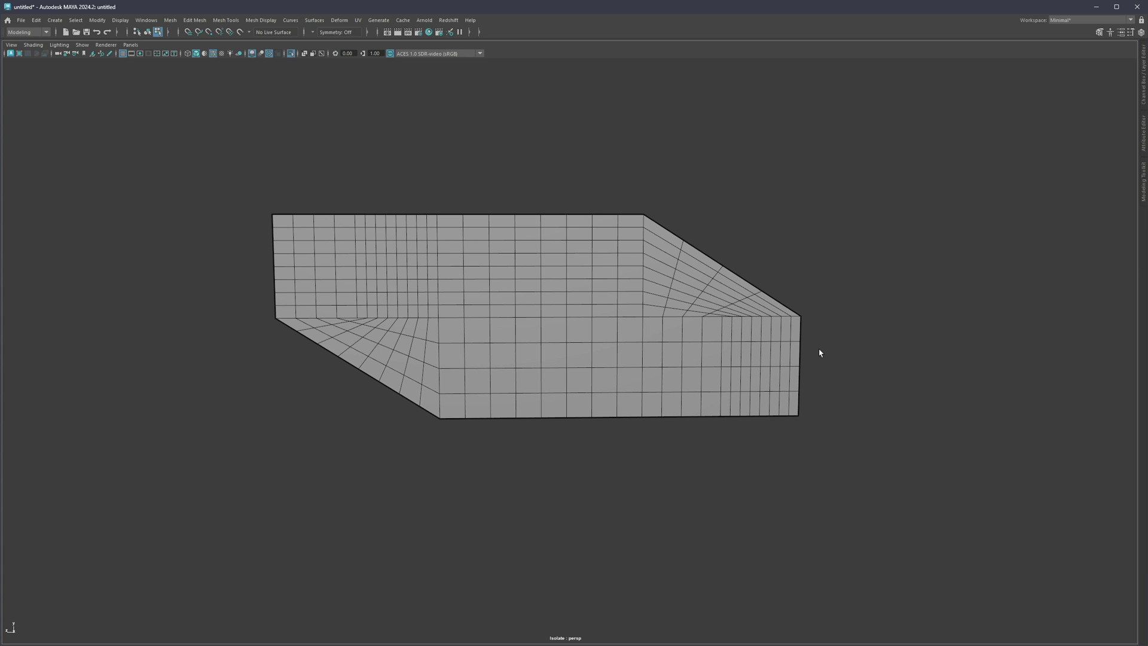
# Leave the isolated view, and select the upper-right corner face of the duplicate plane below.
pyautogui.hotkey('ctrl', '1')
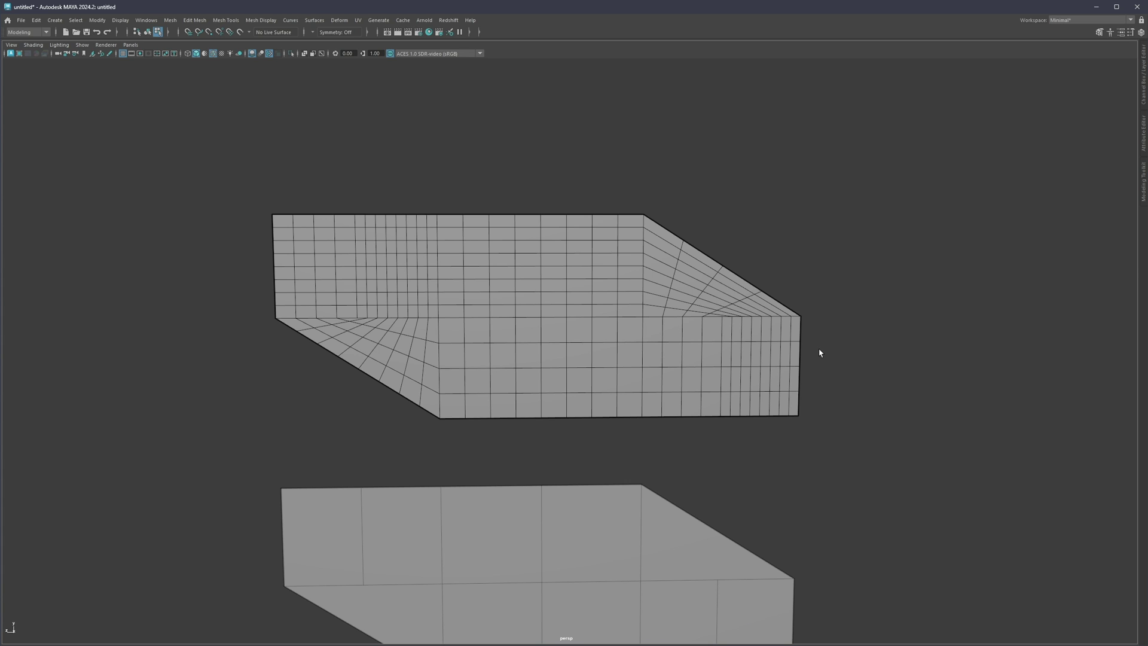
pyautogui.keyDown('alt'); pyautogui.moveTo(605, 537); pyautogui.dragTo(603, 263, button='middle'); pyautogui.keyUp('alt')
pyautogui.scroll(2, 551, 312)
pyautogui.keyDown('alt'); pyautogui.moveTo(491, 304); pyautogui.dragTo(568, 340, button='middle'); pyautogui.keyUp('alt')
pyautogui.click(538, 333)
pyautogui.hotkey('ctrl', 'shift', 'x')
pyautogui.press('F11')
pyautogui.click(718, 344)
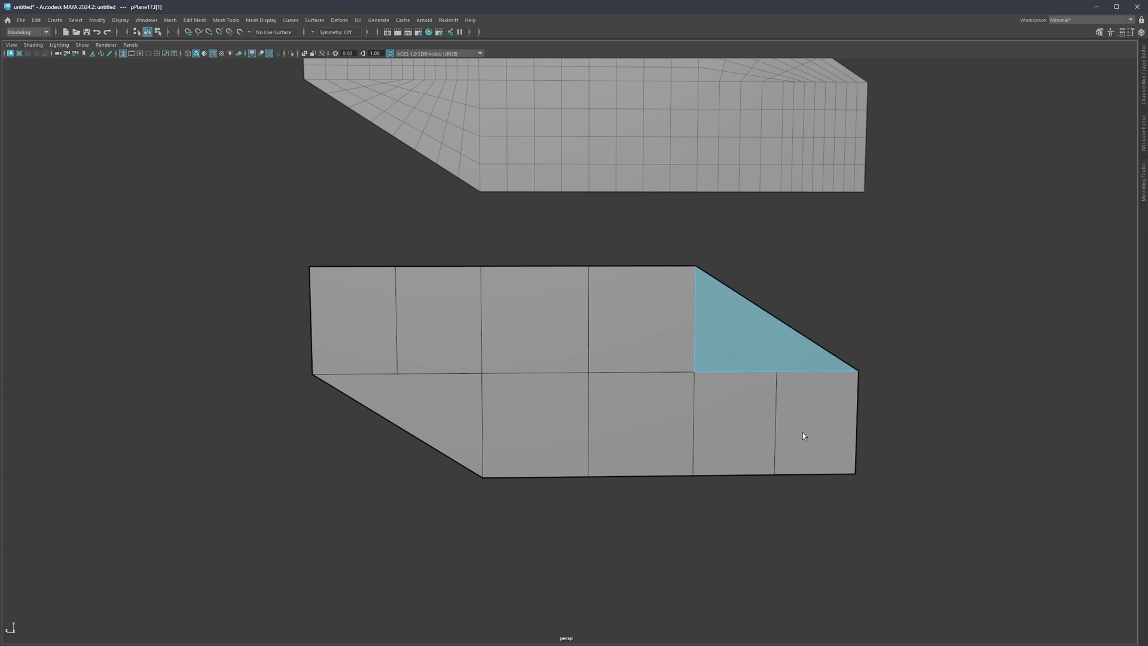
# Move the duplicate's right-hand inner T-junction vertex slightly down and the left-hand one slightly up.
pyautogui.press('F9')
pyautogui.click(777, 371)
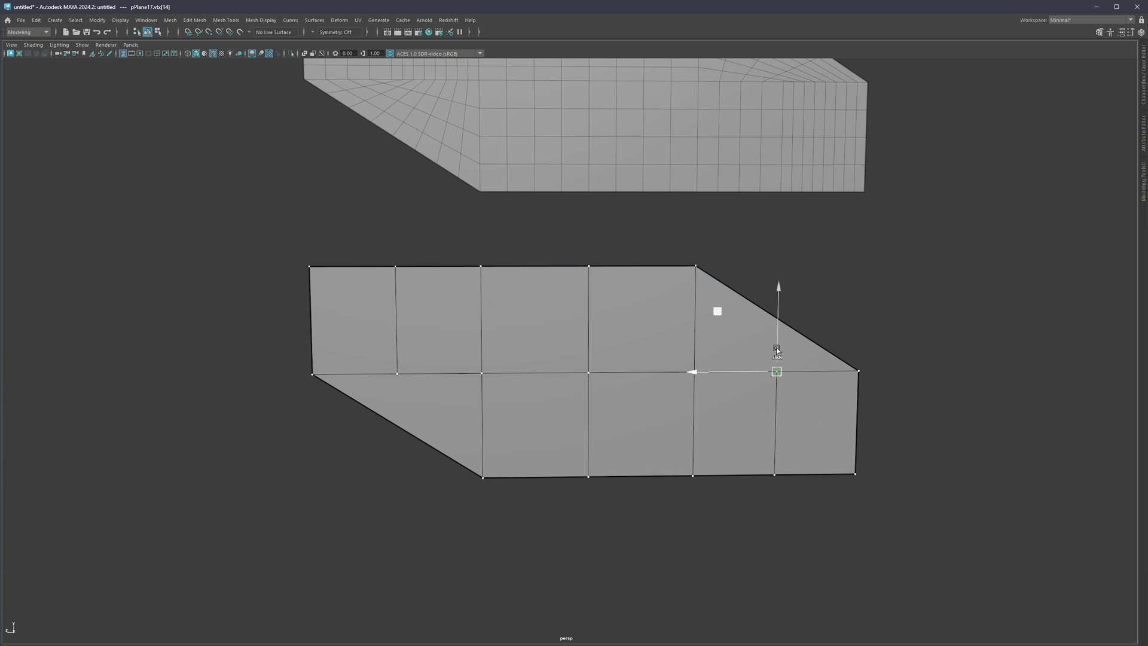
pyautogui.moveTo(778, 345); pyautogui.dragTo(785, 364)
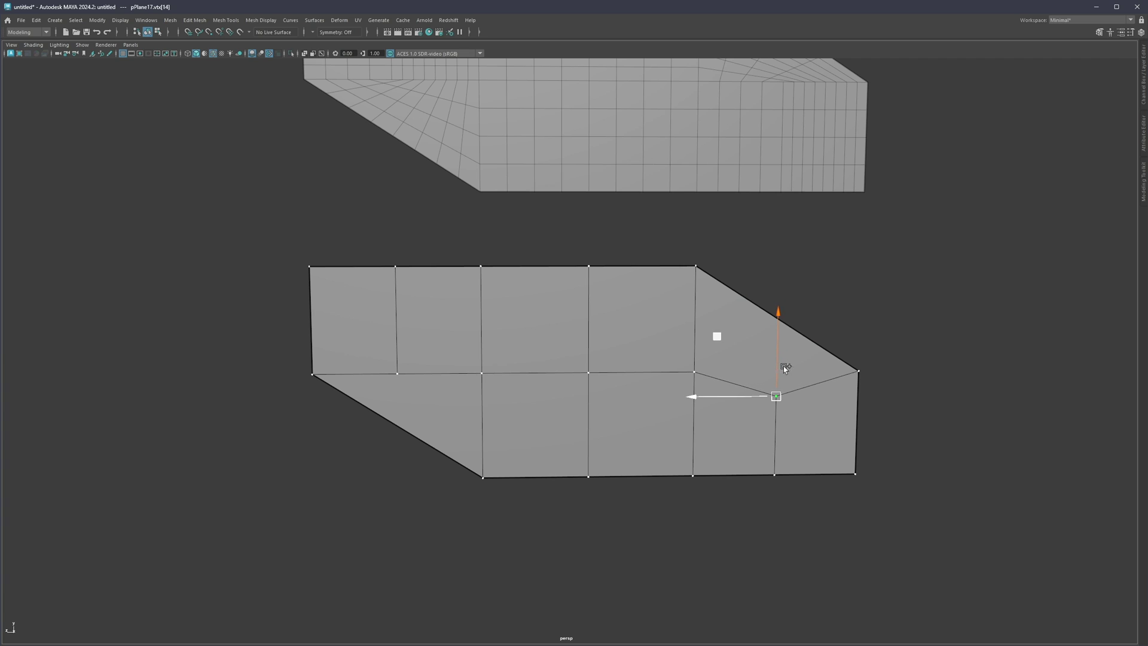
pyautogui.click(397, 373)
pyautogui.moveTo(397, 346); pyautogui.dragTo(402, 323)
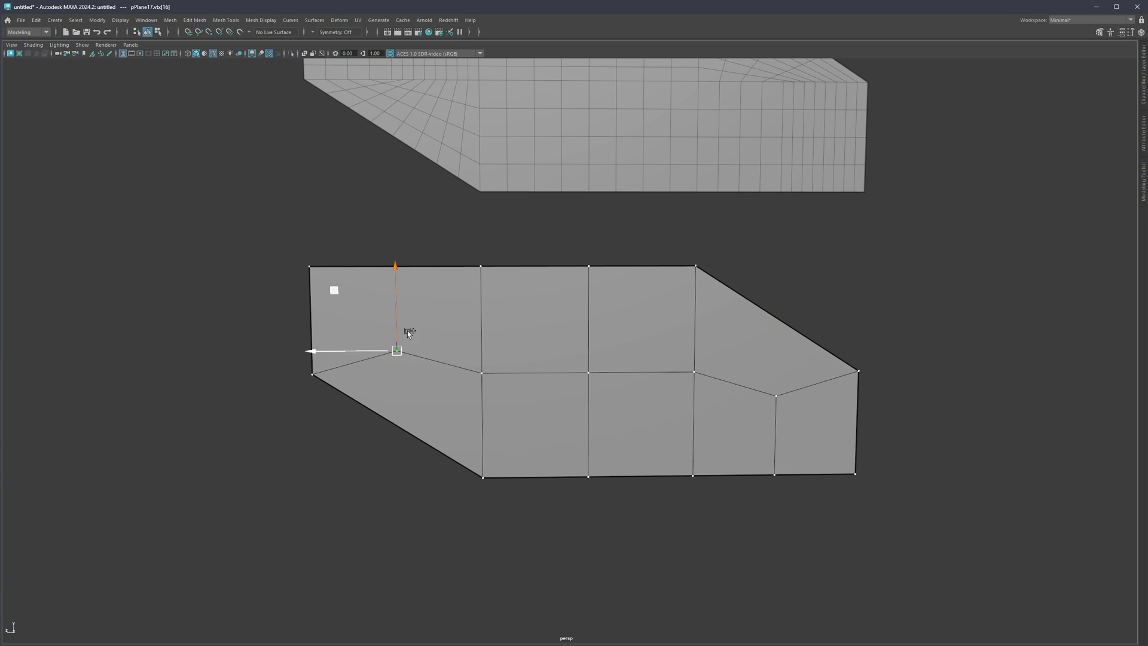
pyautogui.press('q')
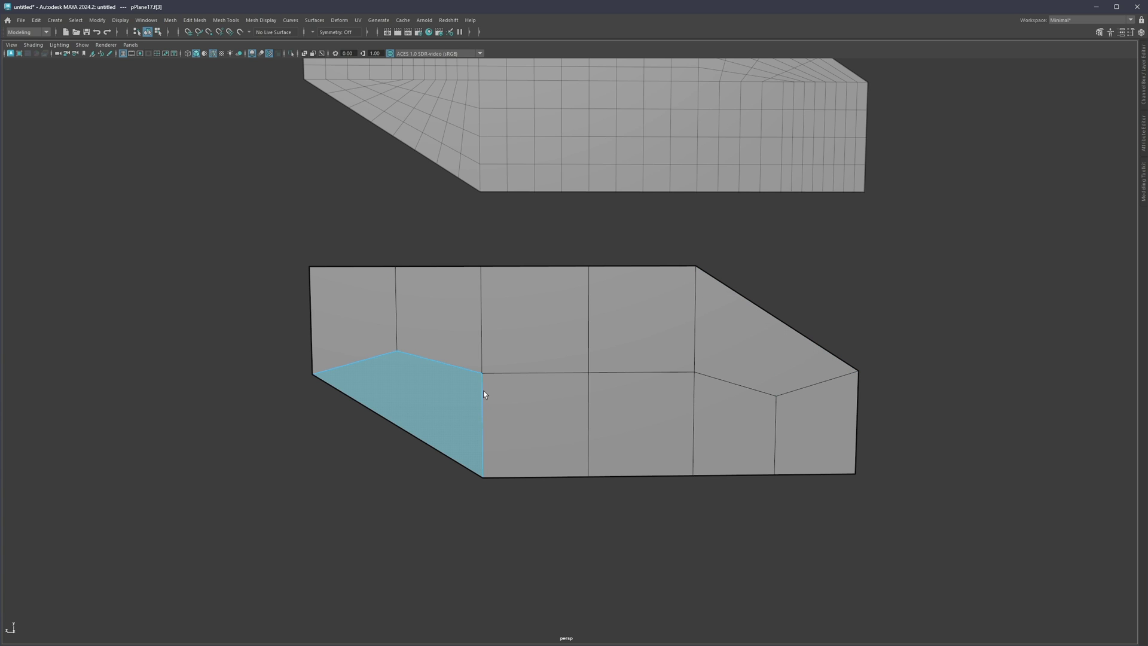
# Try sliding the centre-line vertices at both ends of the middle section sideways, and undo the moves.
pyautogui.click(482, 372)
pyautogui.press('w')
pyautogui.keyDown('ctrl'); pyautogui.keyDown('shift'); pyautogui.moveTo(464, 372); pyautogui.dragTo(451, 367); pyautogui.keyUp('shift'); pyautogui.keyUp('ctrl')
pyautogui.click(699, 371)
pyautogui.keyDown('ctrl'); pyautogui.keyDown('shift'); pyautogui.moveTo(676, 369); pyautogui.dragTo(687, 367); pyautogui.keyUp('shift'); pyautogui.keyUp('ctrl')
pyautogui.hotkey('ctrl', 'z')
pyautogui.hotkey('ctrl', 'z')
pyautogui.hotkey('ctrl', 'z')
pyautogui.hotkey('ctrl', 'z')
# Examine the reshaped lower-left corner quad by selecting its raised vertex and the face.
pyautogui.click(397, 351)
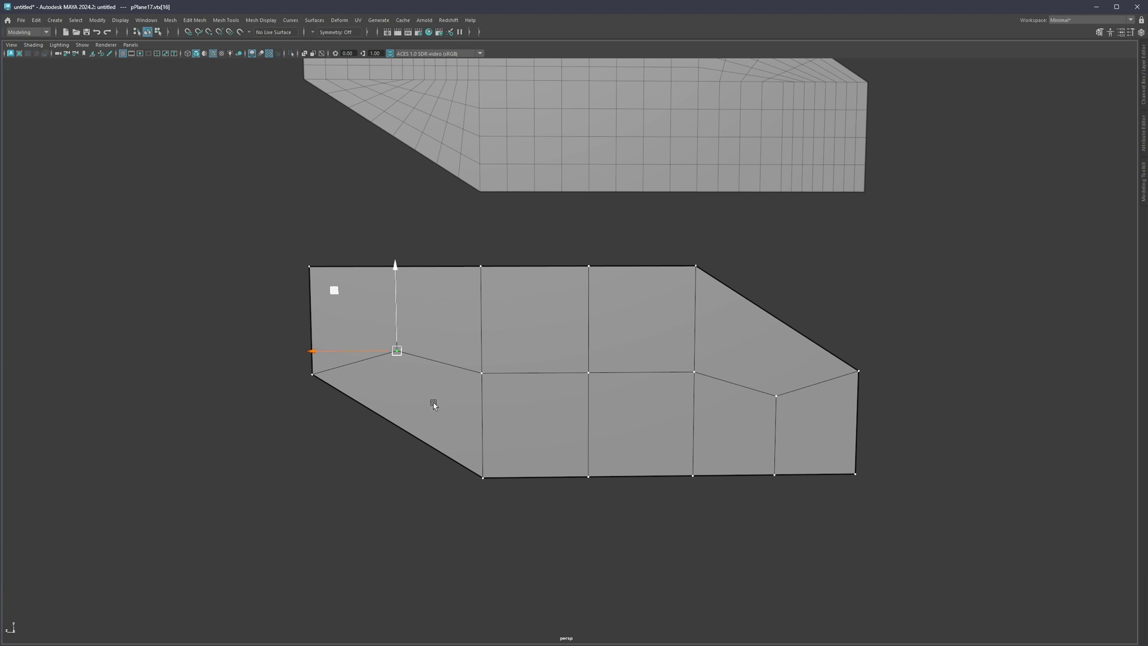
pyautogui.press('q')
pyautogui.press('F11')
pyautogui.click(400, 390)
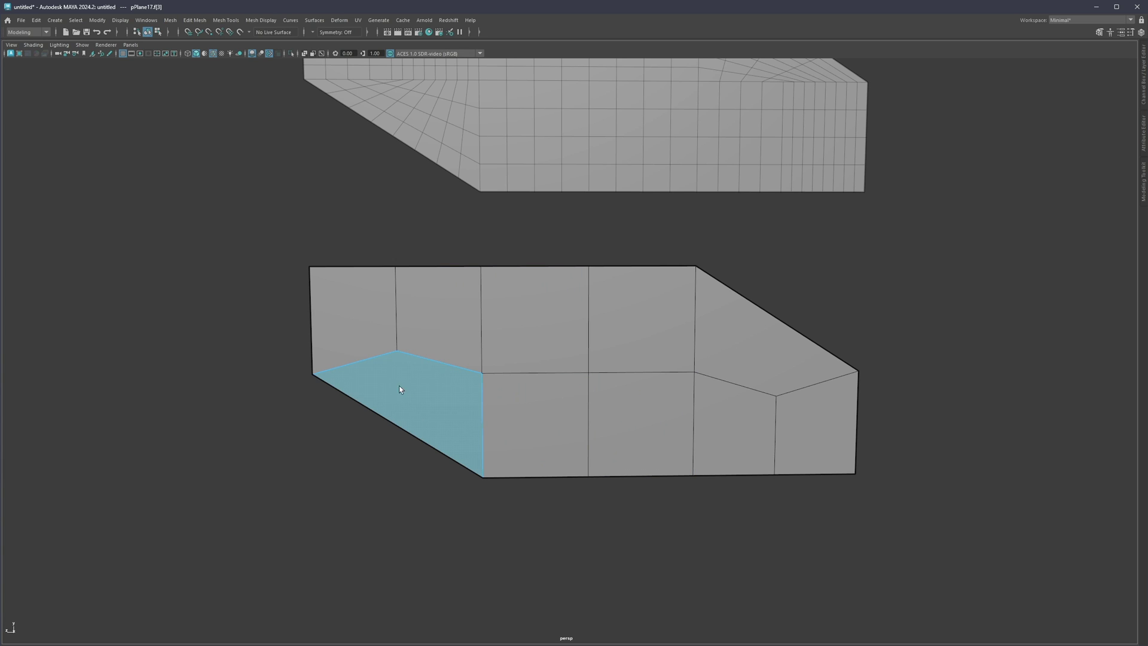
# Insert centred edge loops through the right middle column, the lower-right faces, and the upper and lower rows.
pyautogui.hotkey('ctrl', 'shift', 'x')
pyautogui.keyDown('ctrl'); pyautogui.keyDown('shift'); pyautogui.click(642, 364); pyautogui.keyUp('shift'); pyautogui.keyUp('ctrl')
pyautogui.keyDown('ctrl'); pyautogui.middleClick(728, 374); pyautogui.keyUp('ctrl')
pyautogui.keyDown('ctrl'); pyautogui.middleClick(809, 402); pyautogui.keyUp('ctrl')
pyautogui.keyDown('ctrl'); pyautogui.middleClick(761, 424); pyautogui.keyUp('ctrl')
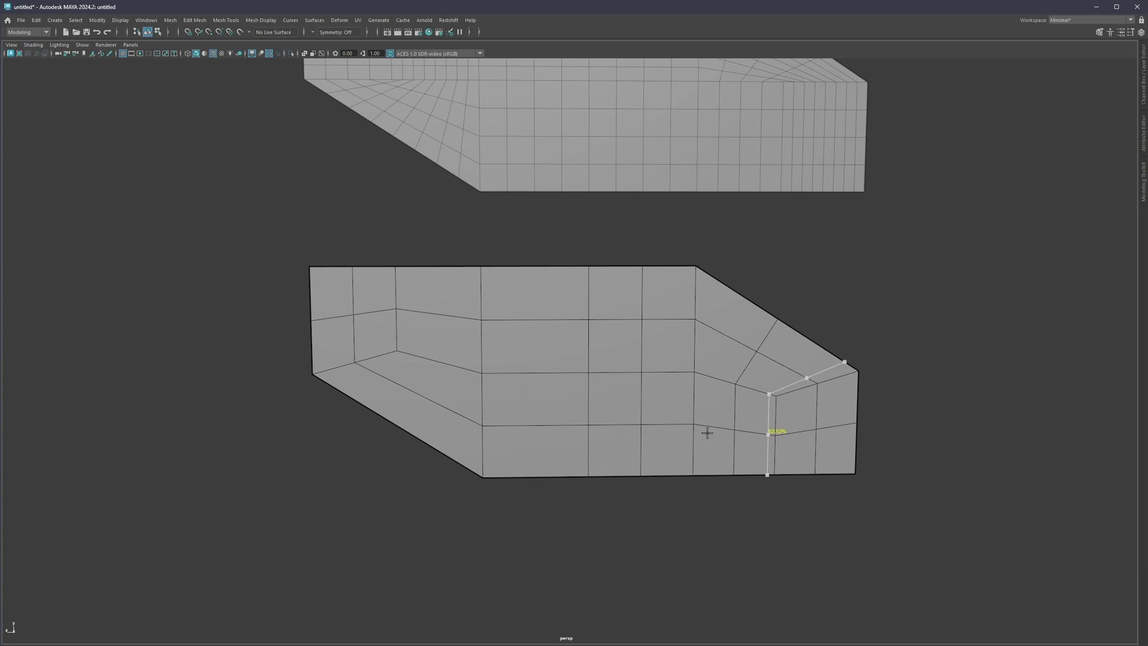
# Insert further centred edge loops through the lower rows, the left middle column and the lower-left corner face.
pyautogui.keyDown('ctrl'); pyautogui.middleClick(689, 417); pyautogui.keyUp('ctrl')
pyautogui.keyDown('ctrl'); pyautogui.middleClick(534, 404); pyautogui.keyUp('ctrl')
pyautogui.keyDown('ctrl'); pyautogui.middleClick(561, 399); pyautogui.keyUp('ctrl')
pyautogui.keyDown('ctrl'); pyautogui.middleClick(512, 383); pyautogui.keyUp('ctrl')
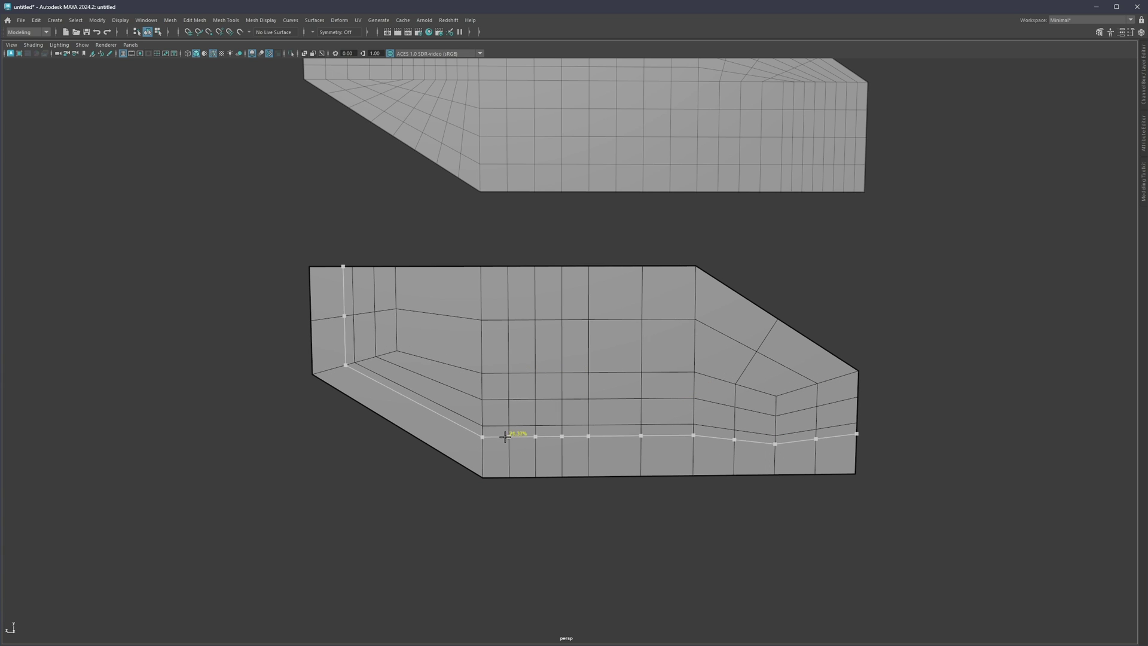
pyautogui.keyDown('ctrl'); pyautogui.middleClick(503, 438); pyautogui.keyUp('ctrl')
pyautogui.keyDown('ctrl'); pyautogui.middleClick(443, 392); pyautogui.keyUp('ctrl')
pyautogui.keyDown('ctrl'); pyautogui.middleClick(461, 389); pyautogui.keyUp('ctrl')
pyautogui.keyDown('ctrl'); pyautogui.middleClick(400, 376); pyautogui.keyUp('ctrl')
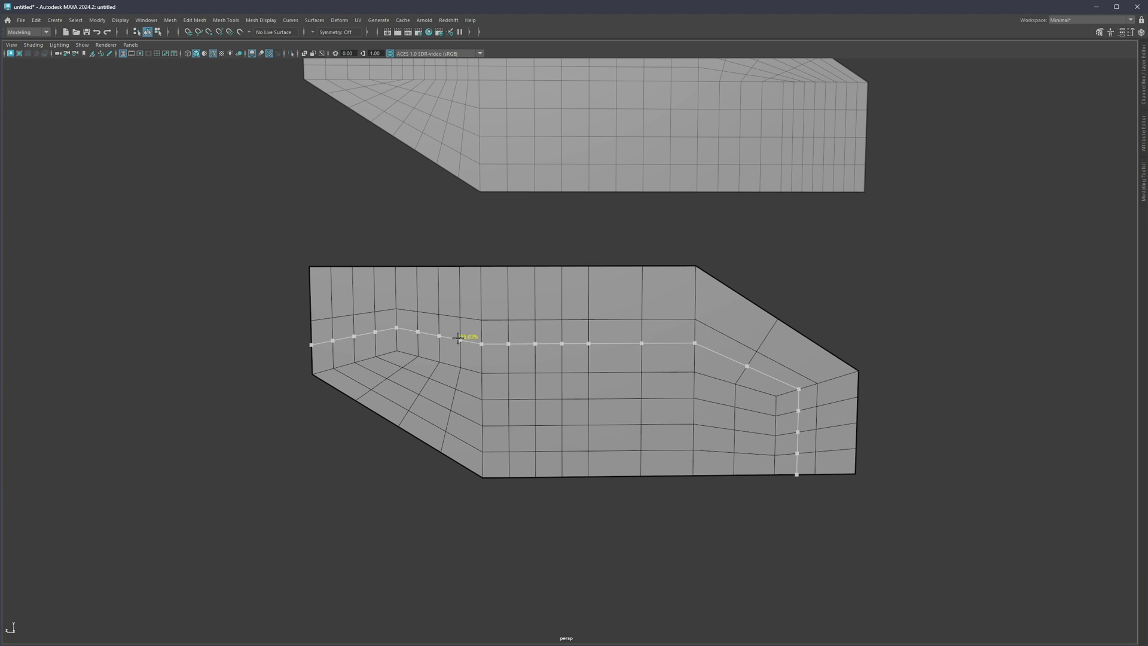
# Insert the remaining centred edge loops through the lower mesh's upper rows, middle columns and right-side faces.
pyautogui.keyDown('ctrl'); pyautogui.middleClick(461, 336); pyautogui.keyUp('ctrl')
pyautogui.keyDown('ctrl'); pyautogui.click(557, 298); pyautogui.keyUp('ctrl')
pyautogui.keyDown('ctrl'); pyautogui.click(623, 320); pyautogui.keyUp('ctrl')
pyautogui.keyDown('ctrl'); pyautogui.click(669, 320); pyautogui.keyUp('ctrl')
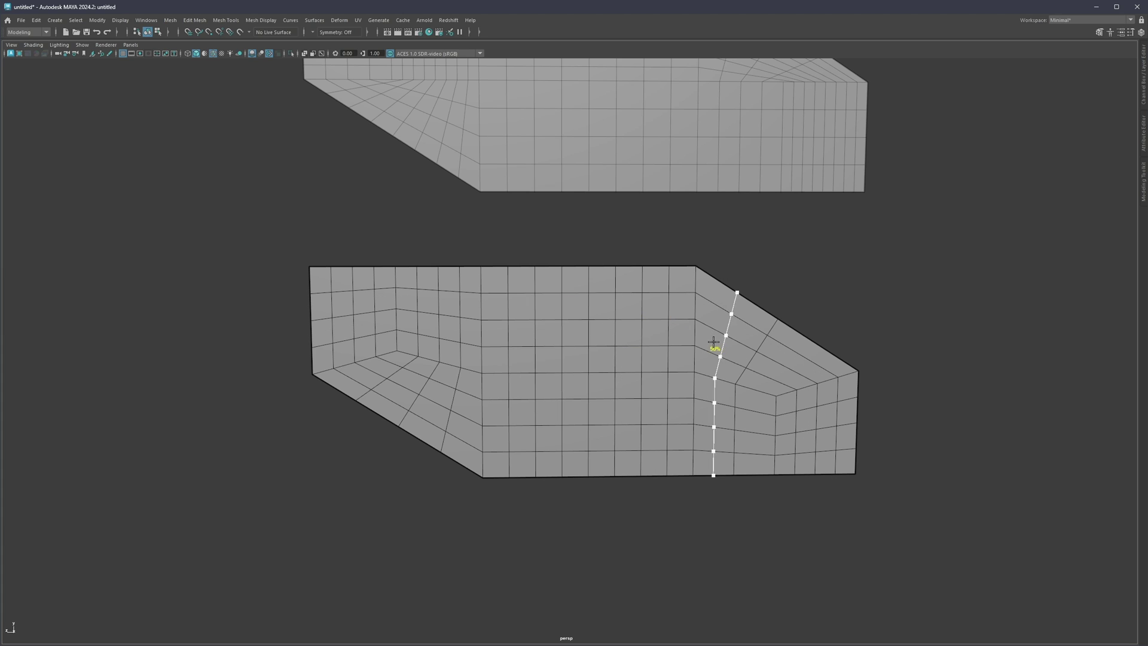
pyautogui.keyDown('ctrl'); pyautogui.click(772, 380); pyautogui.keyUp('ctrl')
# Compare face sizes by selecting middle and right-corner faces on both flat meshes, and return to object selection.
pyautogui.keyDown('alt'); pyautogui.moveTo(743, 346); pyautogui.dragTo(600, 456, button='middle'); pyautogui.keyUp('alt')
pyautogui.press('F11')
pyautogui.click(787, 179)
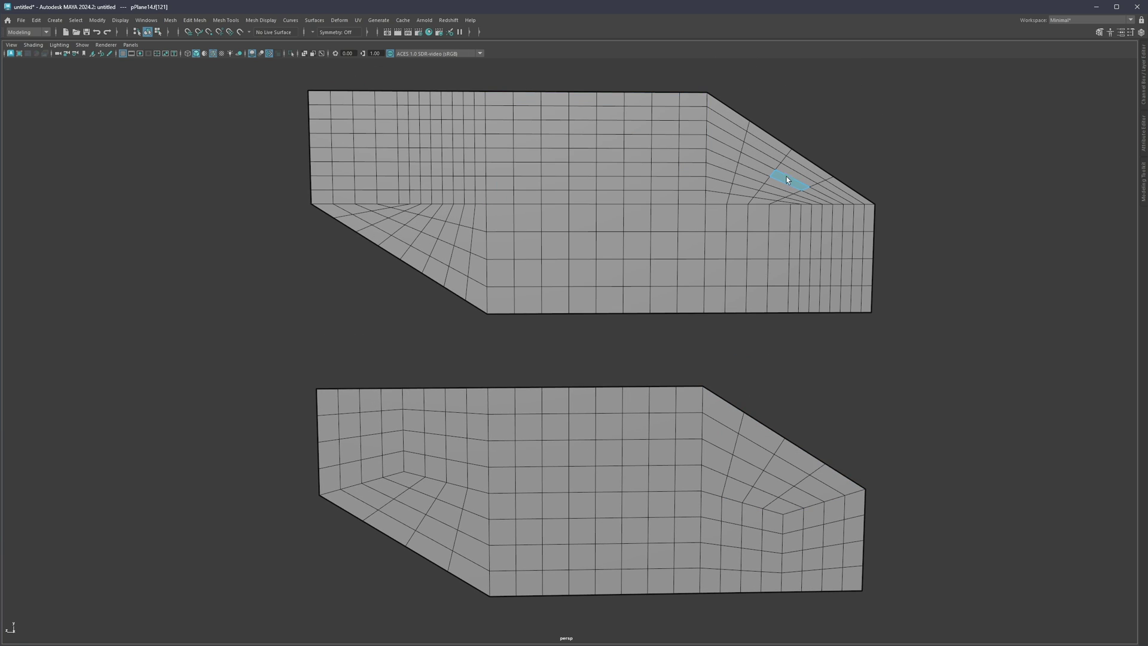
pyautogui.moveTo(611, 196)
pyautogui.keyDown('shift'); pyautogui.mouseDown()
pyautogui.moveTo(615, 257)
pyautogui.moveTo(623, 153)
pyautogui.mouseUp(); pyautogui.keyUp('shift')
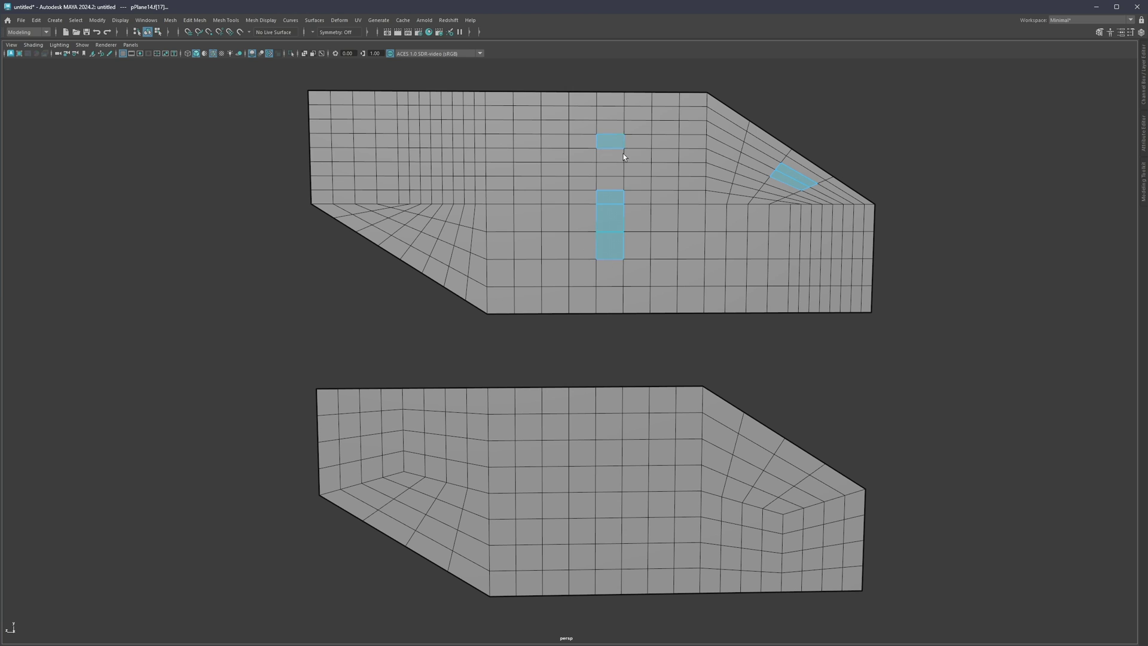
pyautogui.click(609, 531)
pyautogui.keyDown('shift'); pyautogui.click(582, 478); pyautogui.keyUp('shift')
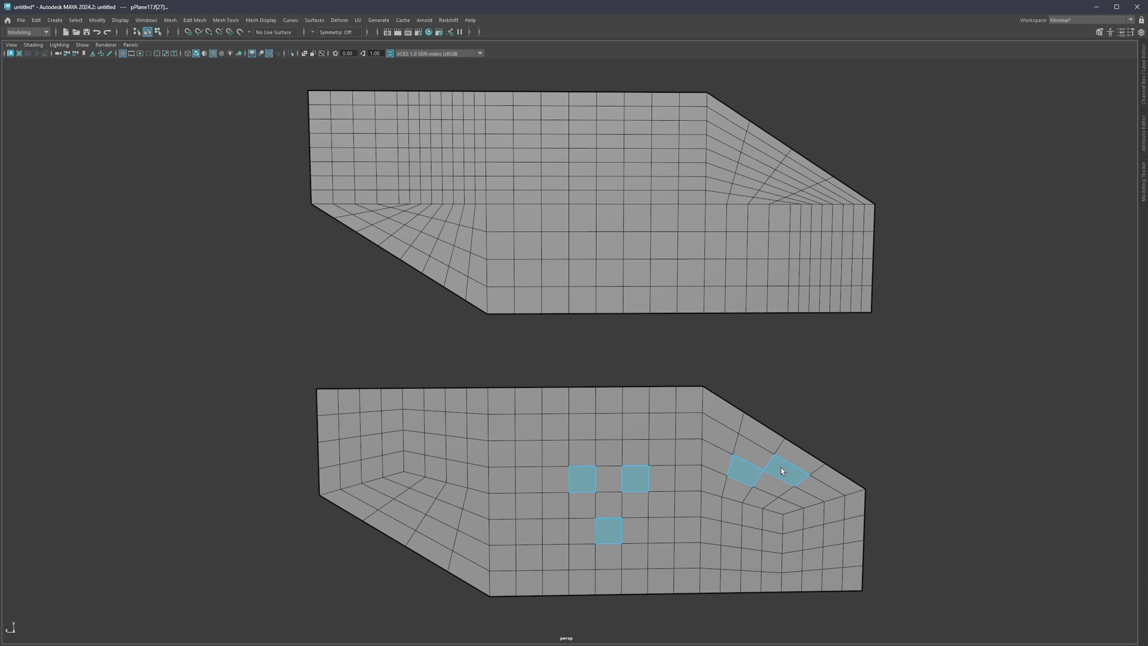
pyautogui.keyDown('alt'); pyautogui.moveTo(782, 471); pyautogui.dragTo(729, 413, button='middle'); pyautogui.keyUp('alt')
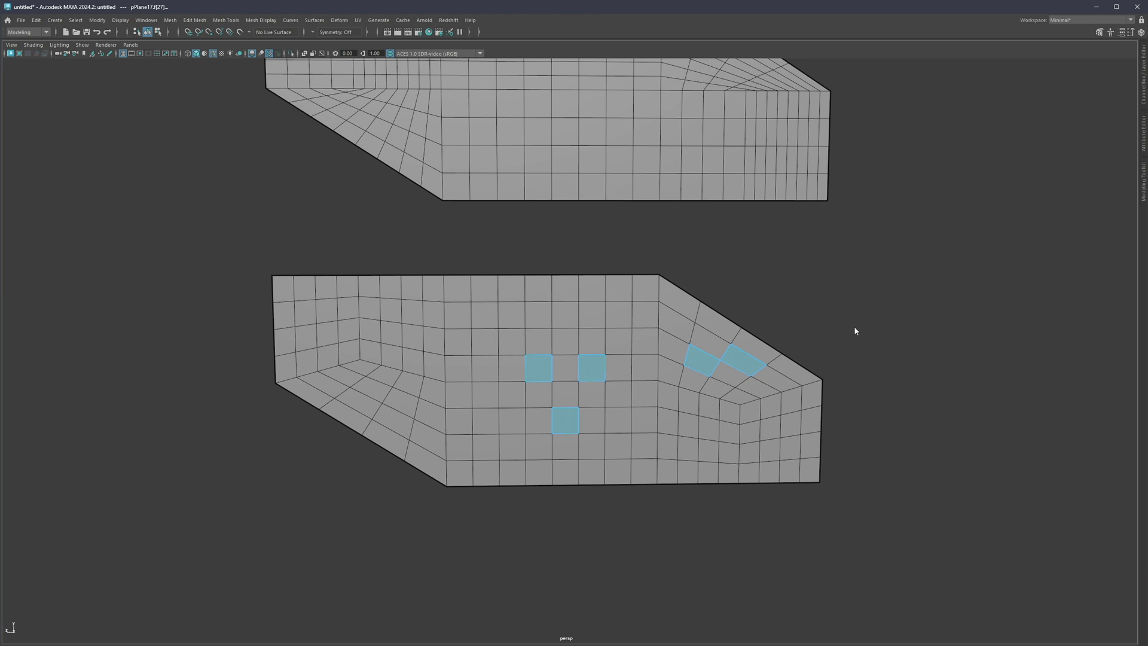
pyautogui.moveTo(855, 327); pyautogui.dragTo(865, 311, button='right')
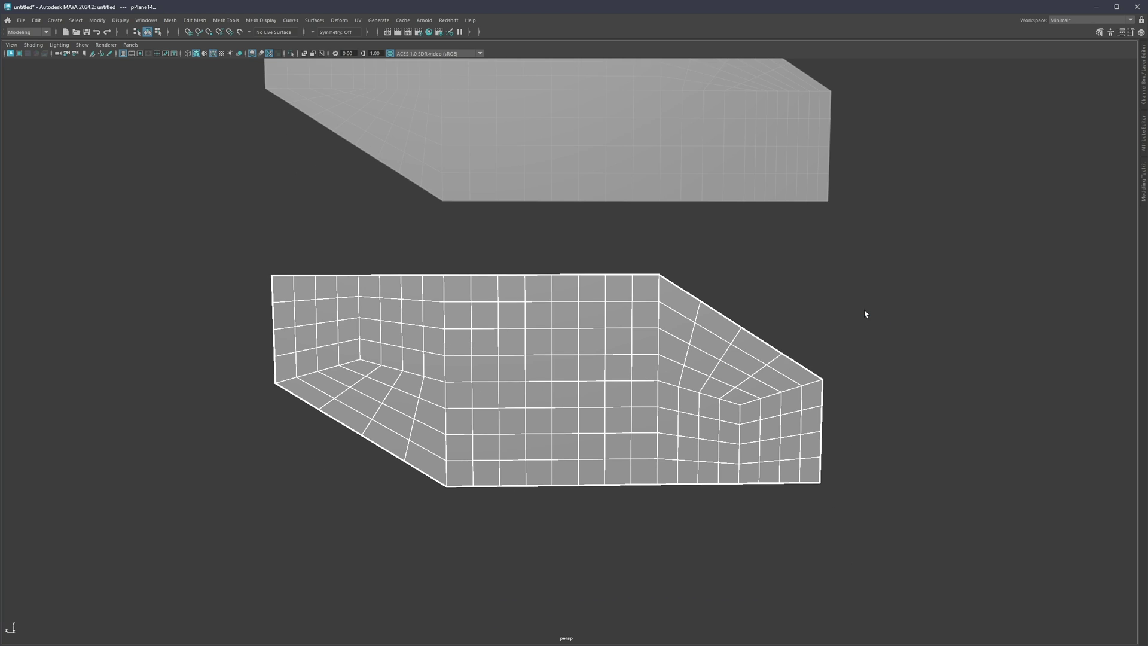
pyautogui.click(836, 303)
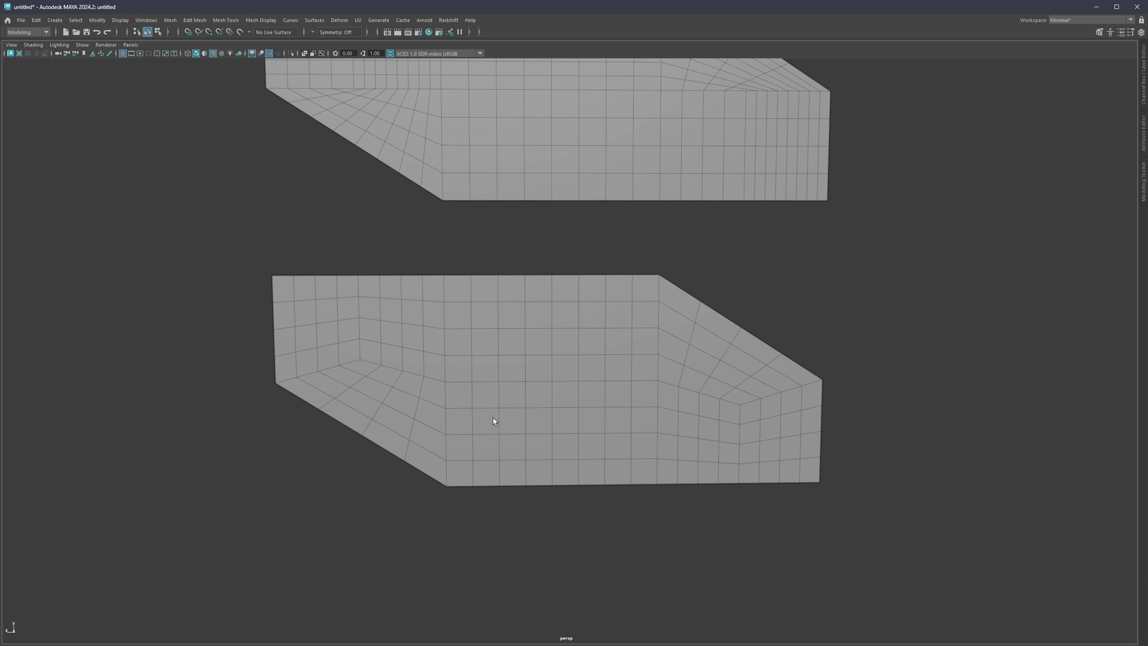
pyautogui.scroll(-3, 521, 428)
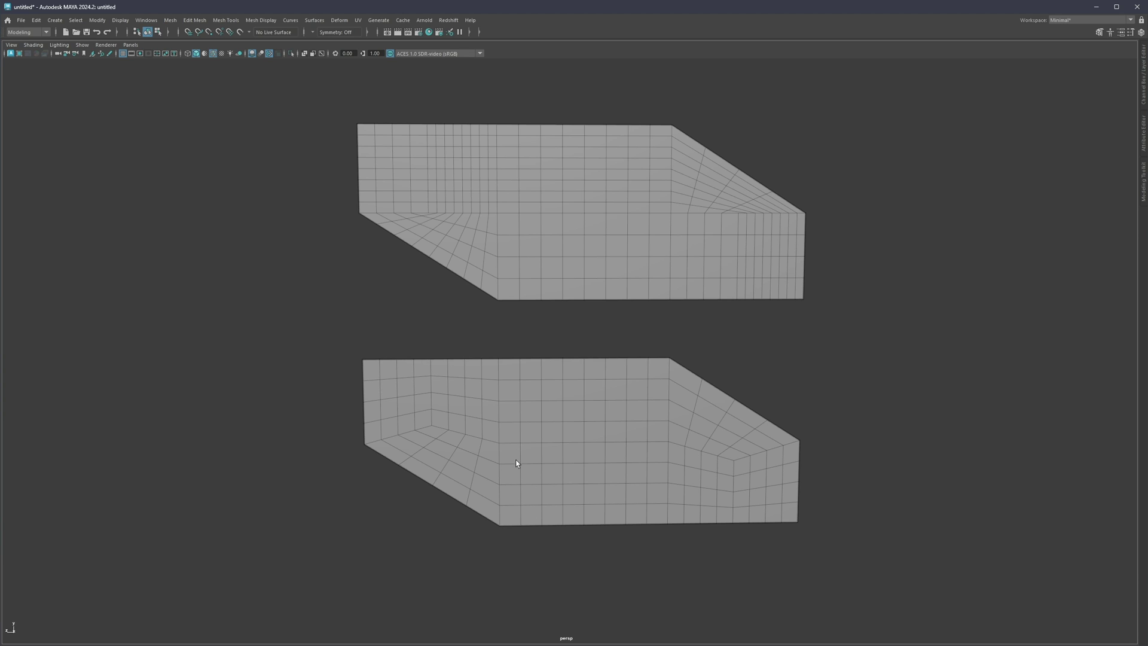
# Try cutting a V-shaped notch into the lower middle faces of the lower mesh and removing the edge inside it.
pyautogui.moveTo(532, 464); pyautogui.dragTo(536, 497, button='right')
pyautogui.scroll(1, 571, 475)
pyautogui.keyDown('alt'); pyautogui.moveTo(571, 475); pyautogui.dragTo(519, 404, button='middle'); pyautogui.keyUp('alt')
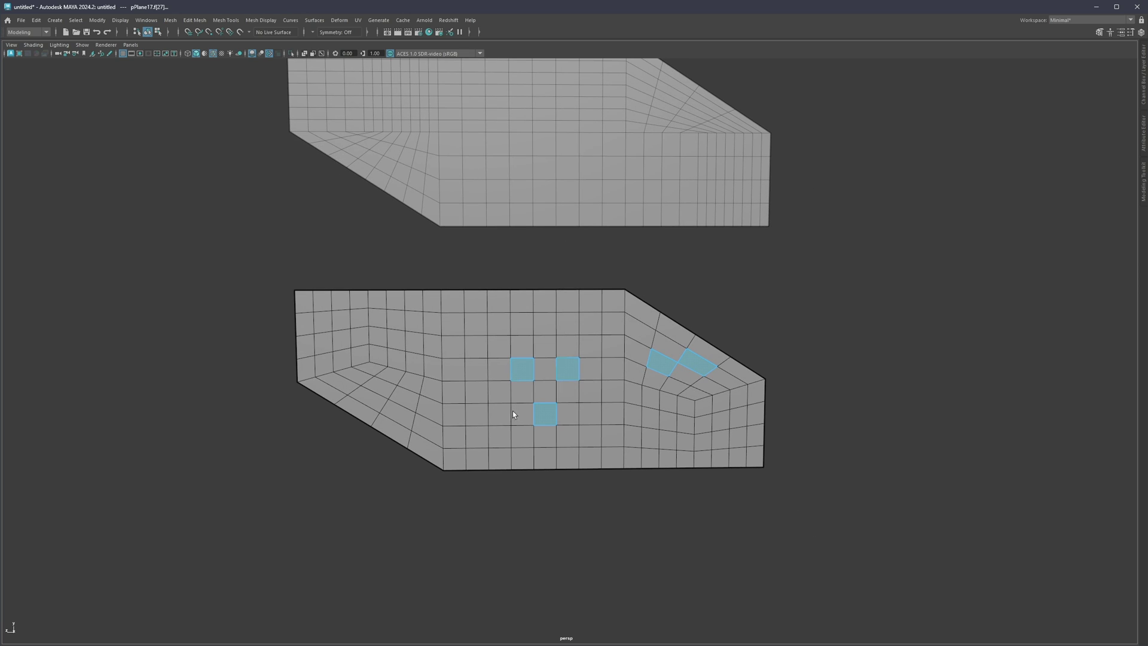
pyautogui.hotkey('ctrl', 'shift', 'x')
pyautogui.click(489, 404)
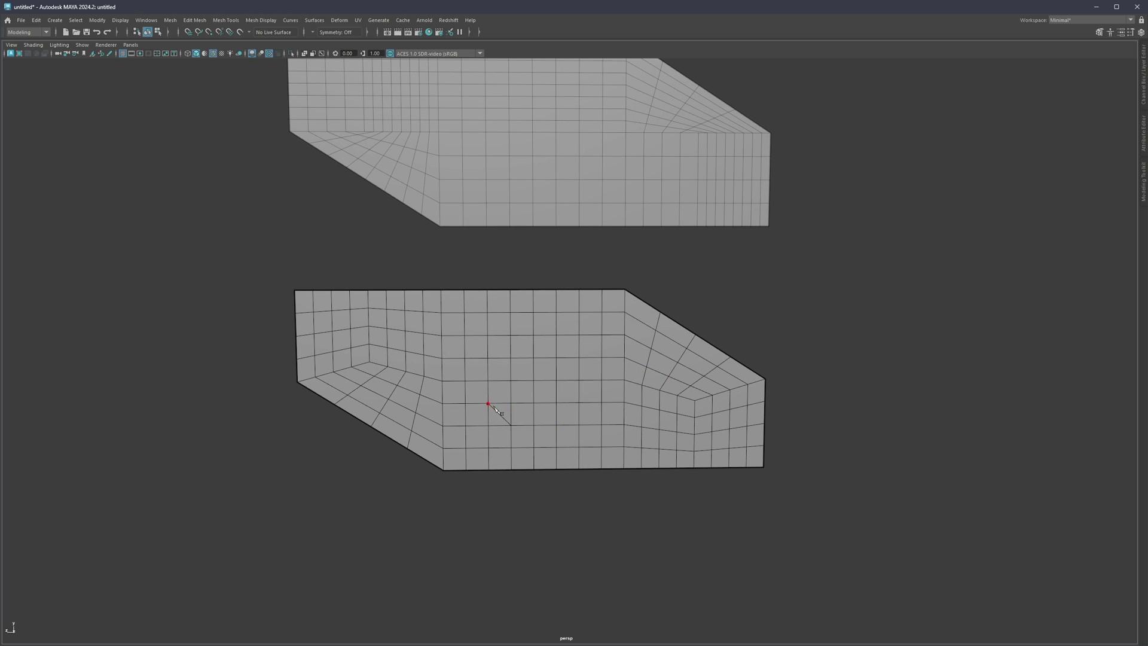
pyautogui.click(511, 426)
pyautogui.click(511, 414)
pyautogui.hotkey('ctrl', 'Delete')
pyautogui.scroll(5, 585, 432)
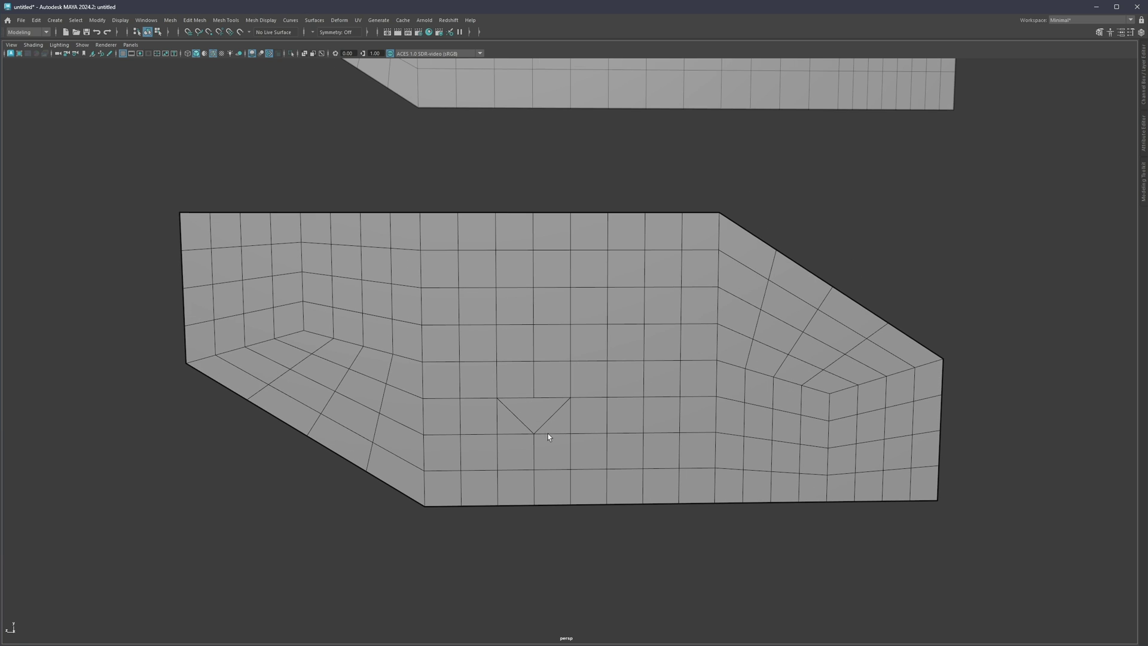
# Try cutting a second V below the first and delete the vertex between the two cuts.
pyautogui.press('g')
pyautogui.click(497, 434)
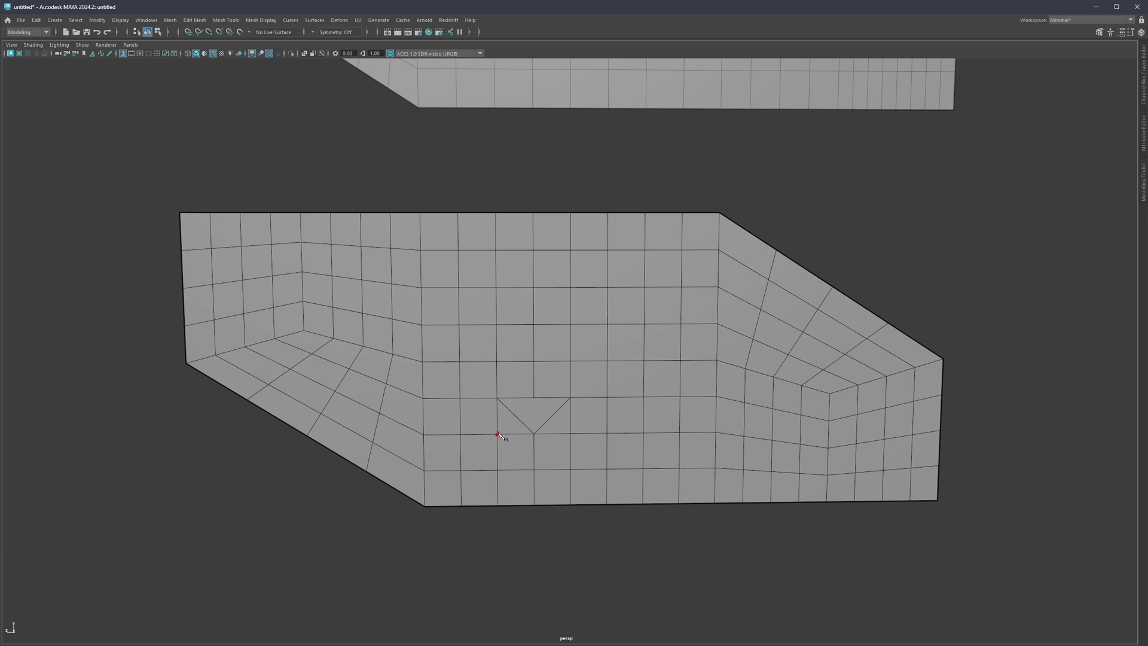
pyautogui.click(534, 448)
pyautogui.click(570, 433)
pyautogui.click(534, 434)
pyautogui.press('Delete')
# Try raising the vertex above the notch to form a diamond-shaped face, and compare both meshes.
pyautogui.click(534, 400)
pyautogui.press('w')
pyautogui.moveTo(533, 376); pyautogui.dragTo(532, 352)
pyautogui.press('q')
pyautogui.keyDown('alt'); pyautogui.moveTo(580, 477); pyautogui.dragTo(545, 441, button='right'); pyautogui.keyUp('alt')
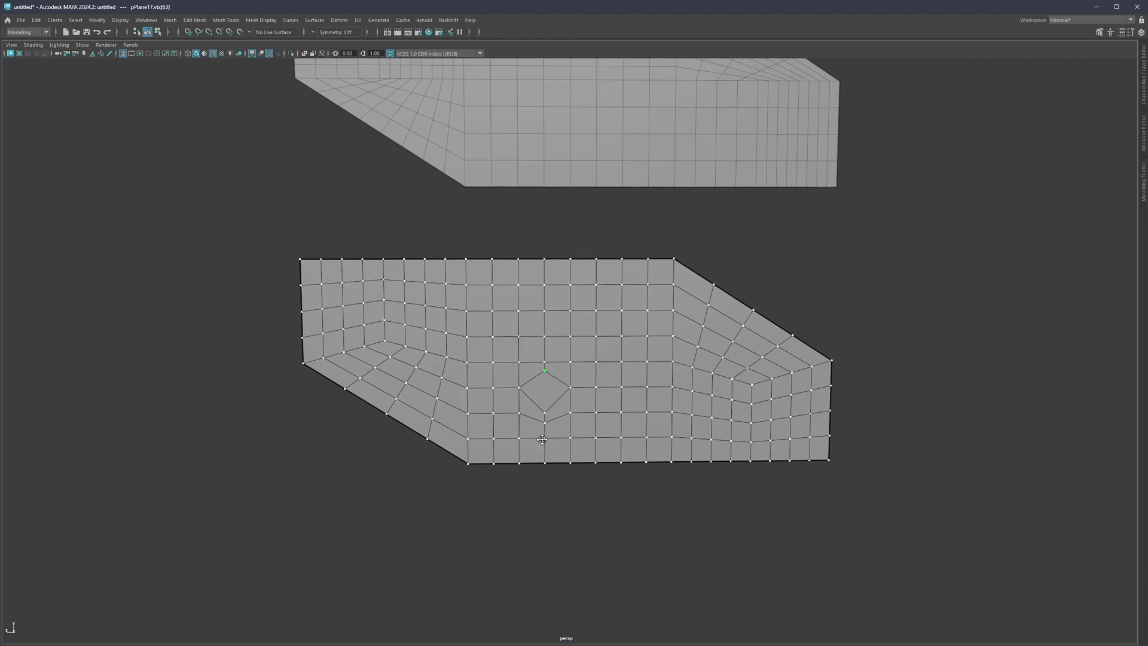
pyautogui.keyDown('alt'); pyautogui.moveTo(622, 356); pyautogui.dragTo(622, 427, button='middle'); pyautogui.keyUp('alt')
pyautogui.keyDown('alt'); pyautogui.moveTo(622, 427); pyautogui.dragTo(641, 427, button='right'); pyautogui.keyUp('alt')
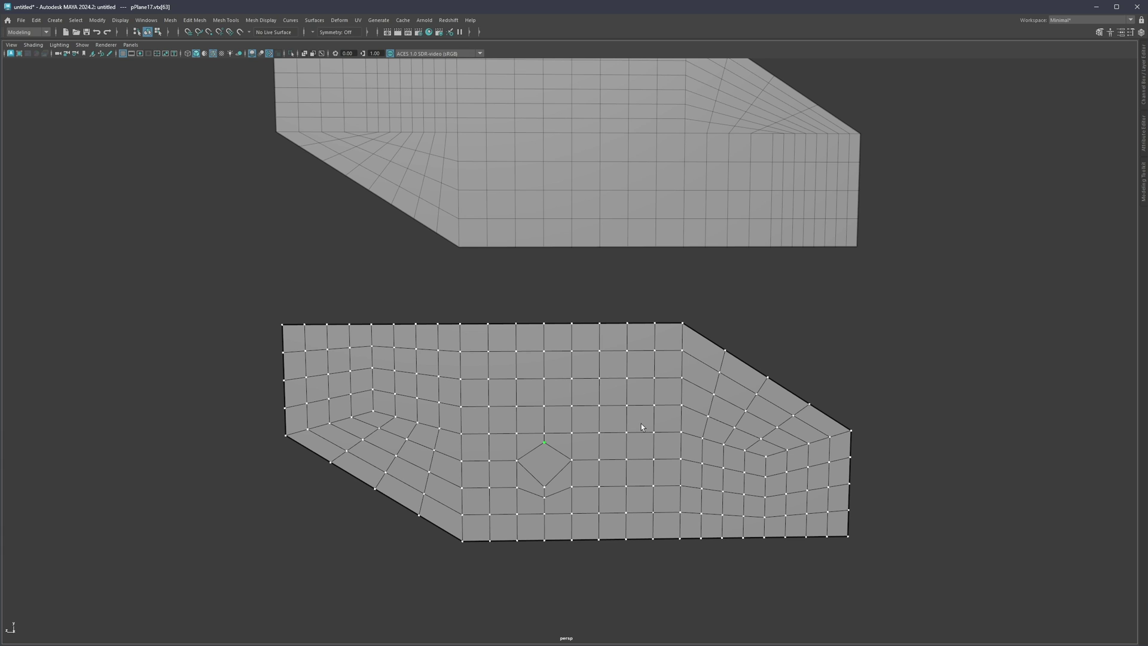
pyautogui.keyDown('alt'); pyautogui.moveTo(636, 280); pyautogui.dragTo(661, 417, button='middle'); pyautogui.keyUp('alt')
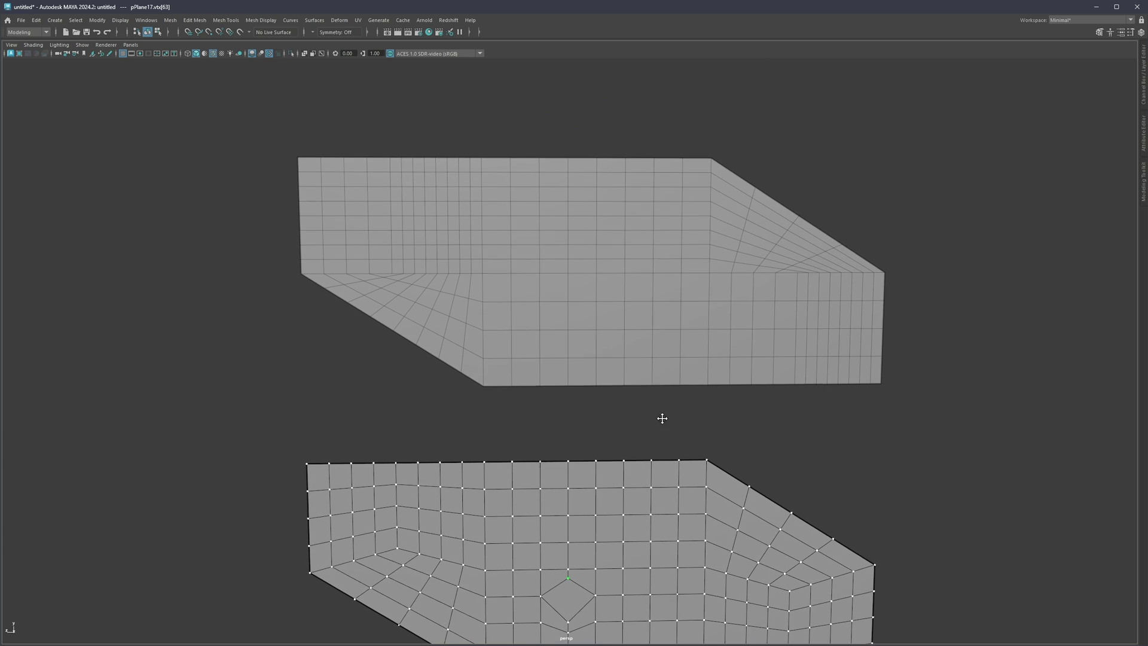
pyautogui.keyDown('alt'); pyautogui.moveTo(662, 418); pyautogui.dragTo(562, 362, button='right'); pyautogui.keyUp('alt')
# Undo the diamond cuts and vertex changes on the lower mesh, and return to object selection.
pyautogui.hotkey('ctrl', 'z')
pyautogui.hotkey('ctrl', 'z')
pyautogui.hotkey('ctrl', 'z')
pyautogui.hotkey('ctrl', 'z')
pyautogui.hotkey('ctrl', 'z')
pyautogui.hotkey('ctrl', 'z')
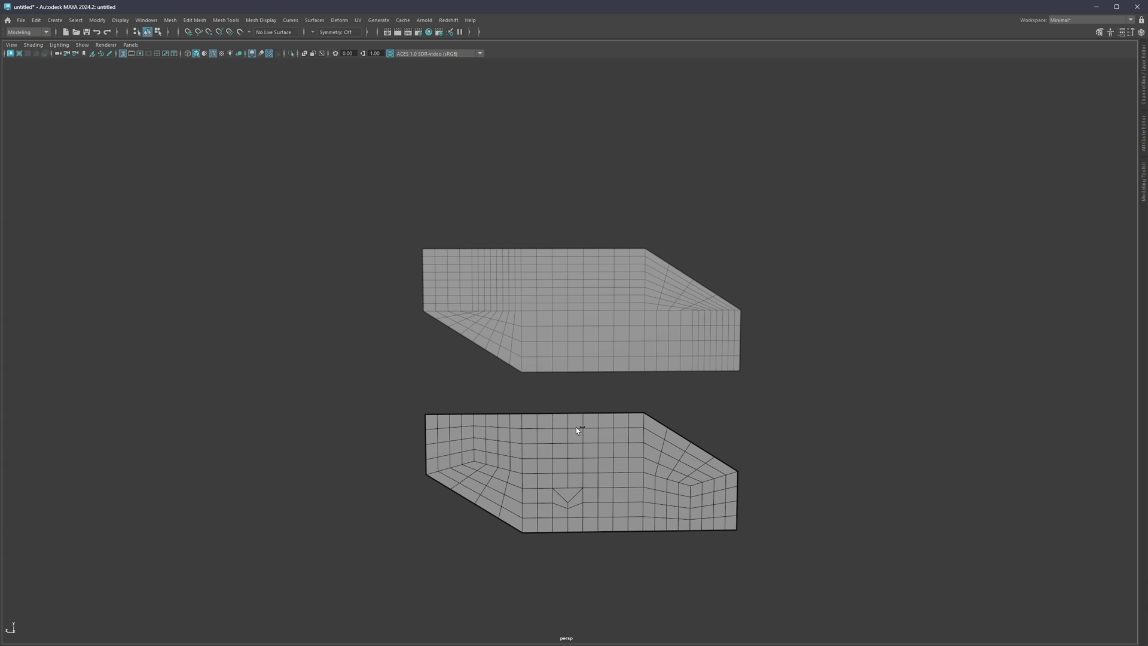
pyautogui.hotkey('ctrl', 'z')
pyautogui.hotkey('ctrl', 'z')
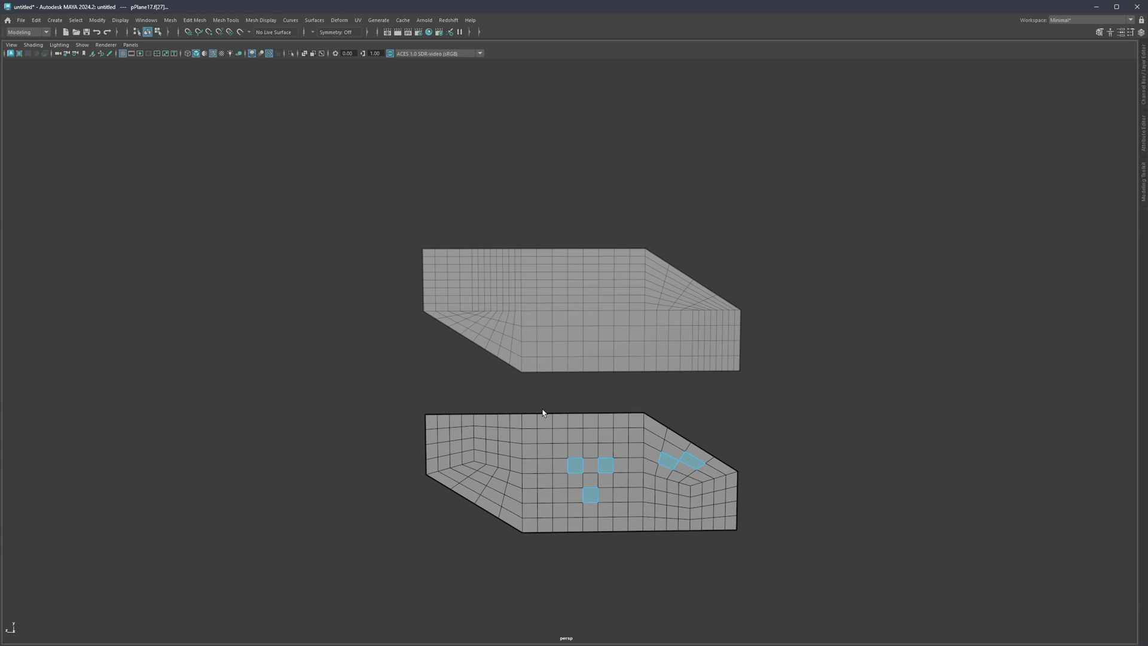
pyautogui.press('F8')
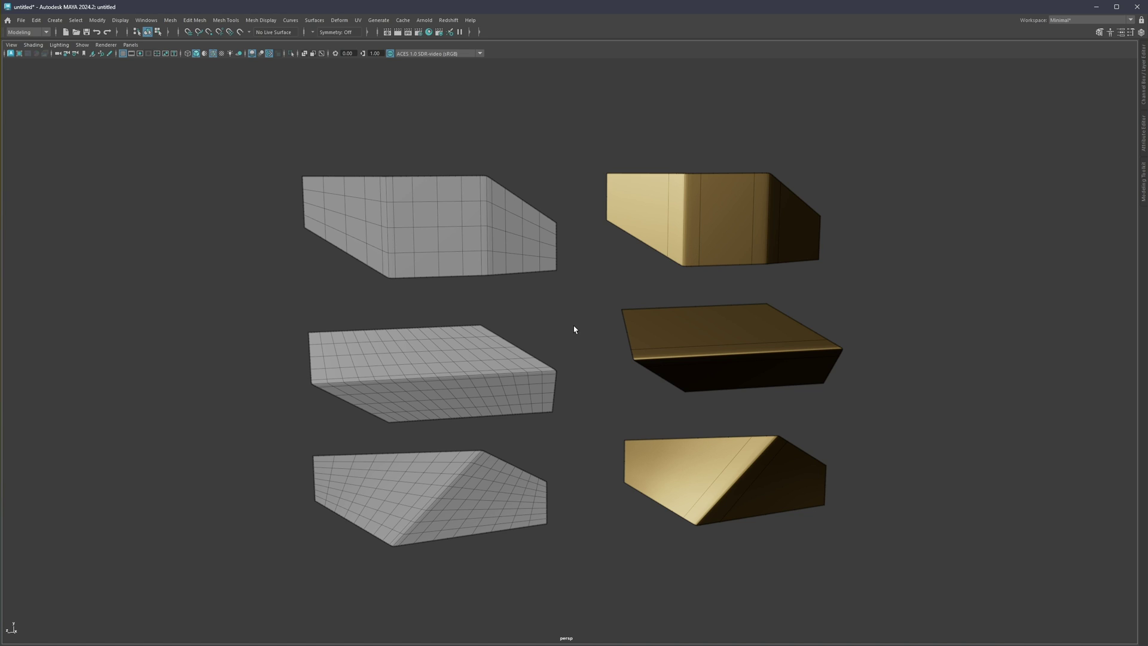
# Examine the evenly subdivided middle grey mesh by selecting edges around a quad on each of its two sides.
pyautogui.click(471, 390)
pyautogui.moveTo(470, 390); pyautogui.dragTo(464, 398, button='right')
pyautogui.click(468, 391)
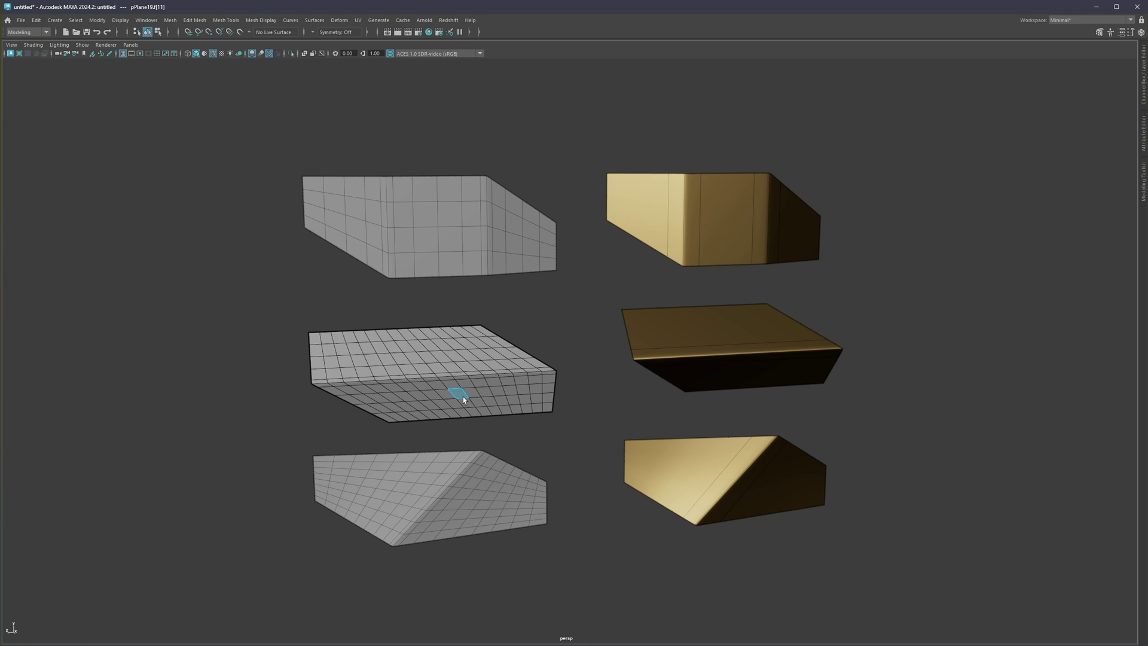
pyautogui.moveTo(463, 397); pyautogui.dragTo(464, 394, button='right')
pyautogui.keyDown('alt'); pyautogui.moveTo(464, 392); pyautogui.dragTo(571, 314, button='middle'); pyautogui.keyUp('alt')
pyautogui.keyDown('alt'); pyautogui.moveTo(571, 315); pyautogui.dragTo(768, 269, button='right'); pyautogui.keyUp('alt')
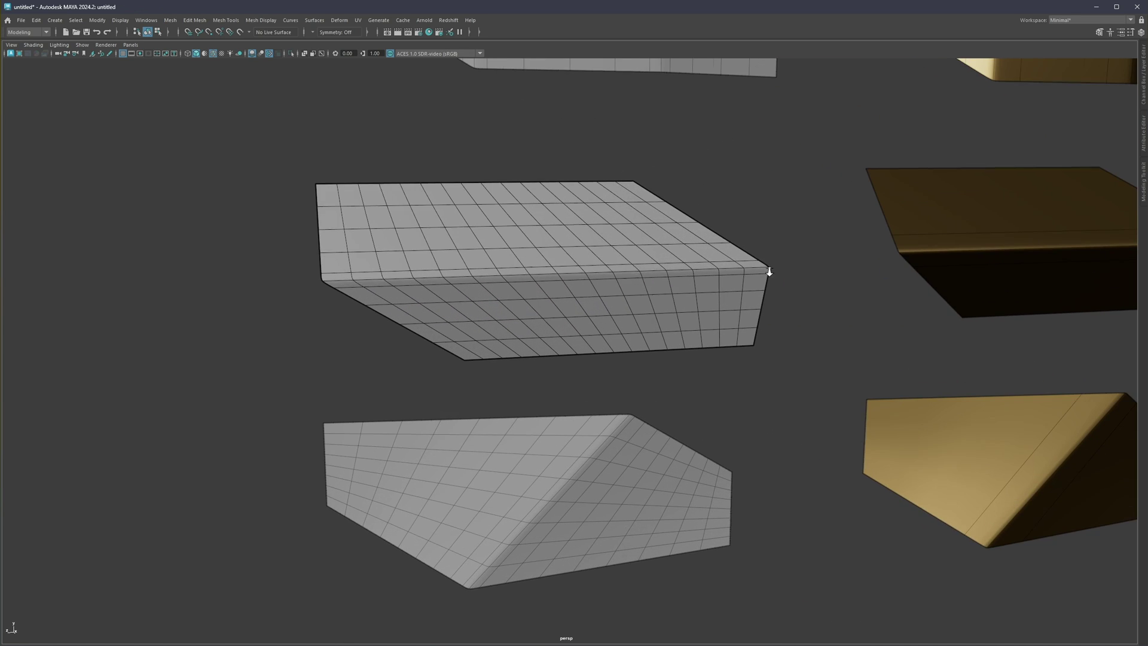
pyautogui.click(587, 311)
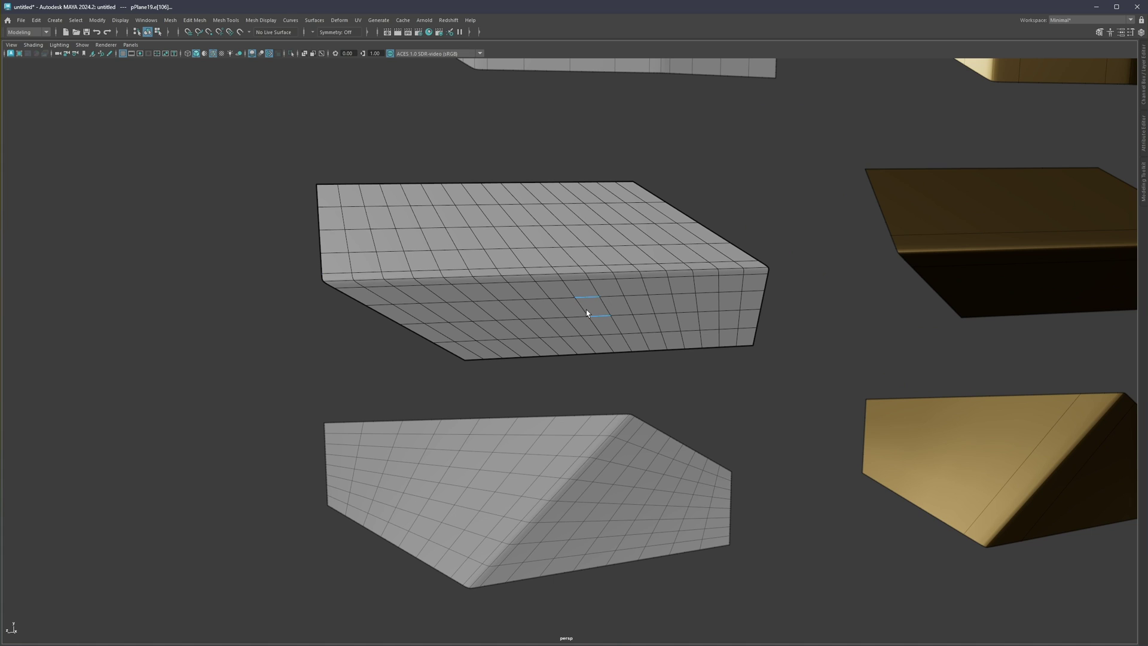
pyautogui.keyDown('shift'); pyautogui.click(379, 223); pyautogui.keyUp('shift')
pyautogui.keyDown('alt'); pyautogui.moveTo(684, 278); pyautogui.dragTo(501, 404, button='right'); pyautogui.keyUp('alt')
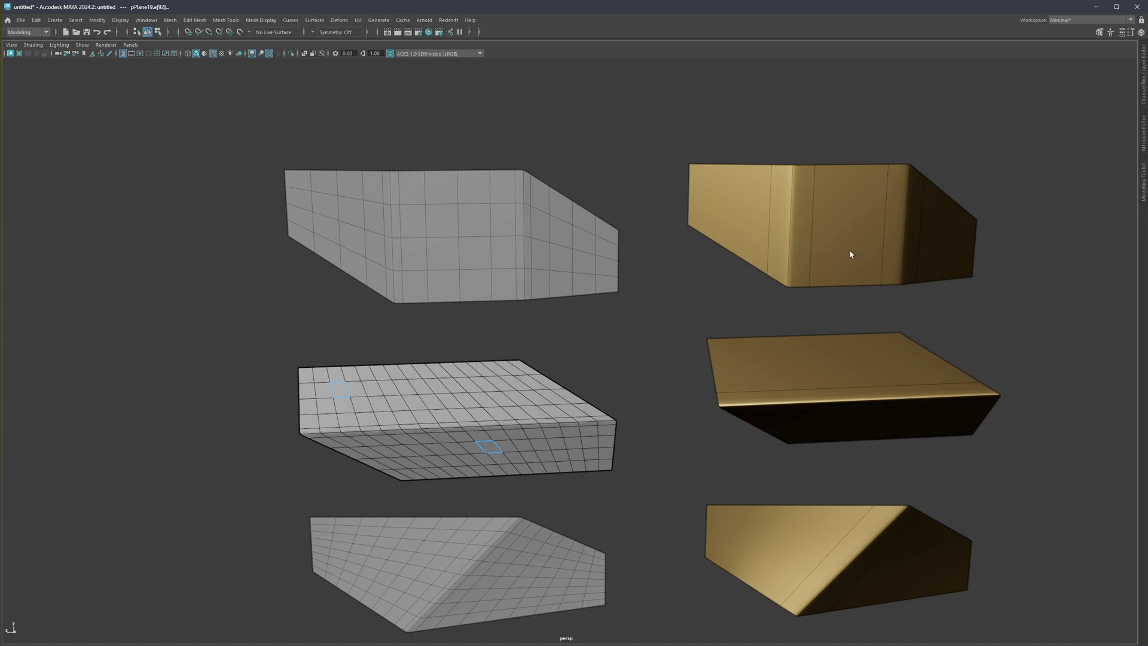
# Hide the wireframe overlay and display the gold meshes with the default grey material.
pyautogui.keyDown('alt'); pyautogui.moveTo(850, 250); pyautogui.dragTo(562, 233, button='middle'); pyautogui.keyUp('alt')
pyautogui.moveTo(561, 233); pyautogui.dragTo(574, 219, button='right')
pyautogui.hotkey('alt', '5')
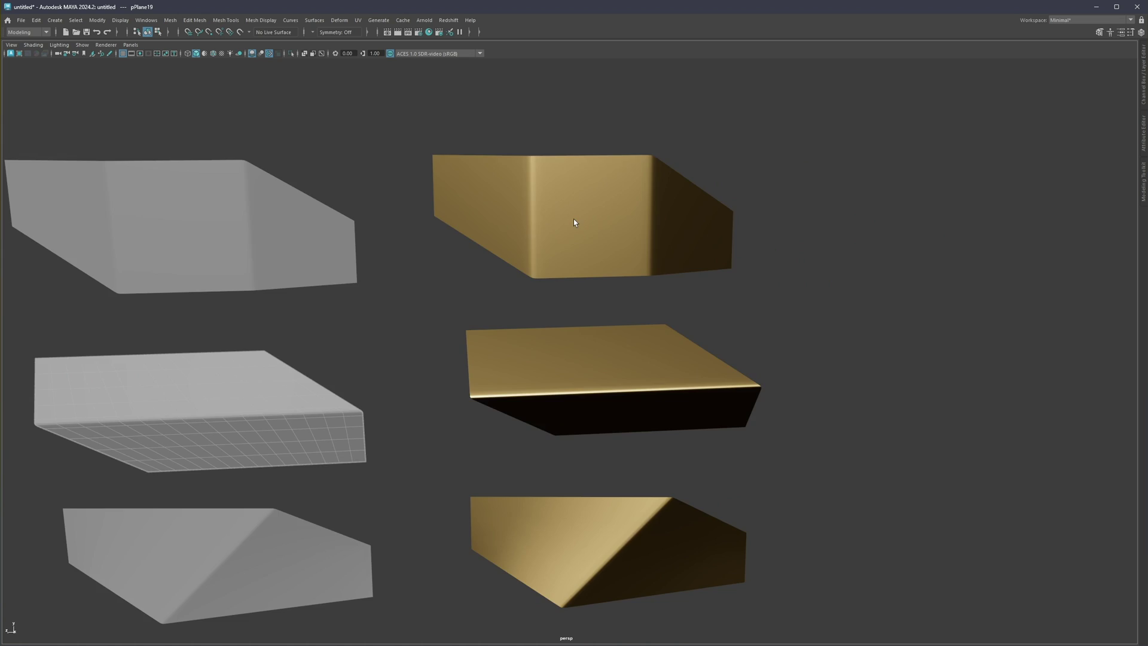
pyautogui.hotkey('alt', '6')
# Turn off smooth preview on the top low-density mesh and select its three large flat faces.
pyautogui.click(564, 221)
pyautogui.press('F11')
pyautogui.click(562, 222)
pyautogui.press('1')
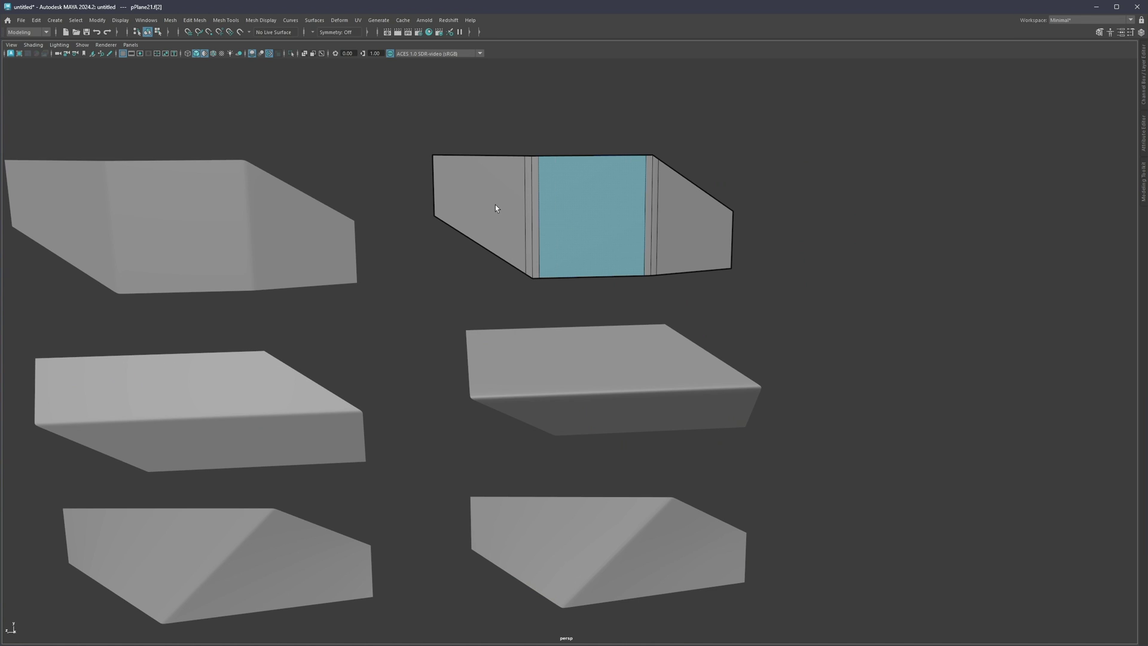
pyautogui.keyDown('shift'); pyautogui.click(493, 203); pyautogui.keyUp('shift')
pyautogui.keyDown('shift'); pyautogui.click(609, 222); pyautogui.keyUp('shift')
pyautogui.keyDown('shift'); pyautogui.click(688, 226); pyautogui.keyUp('shift')
pyautogui.keyDown('shift'); pyautogui.click(627, 232); pyautogui.keyUp('shift')
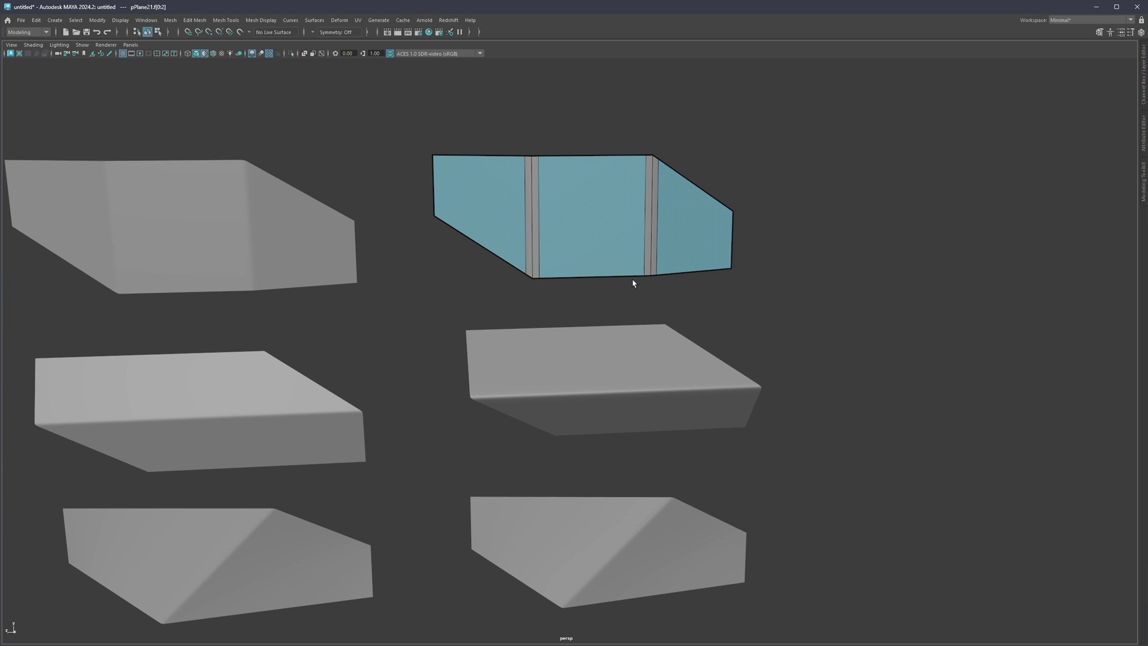
# Insert a centred edge loop across the middle low-density mesh, turn off its smooth preview and inspect its large faces.
pyautogui.click(604, 360)
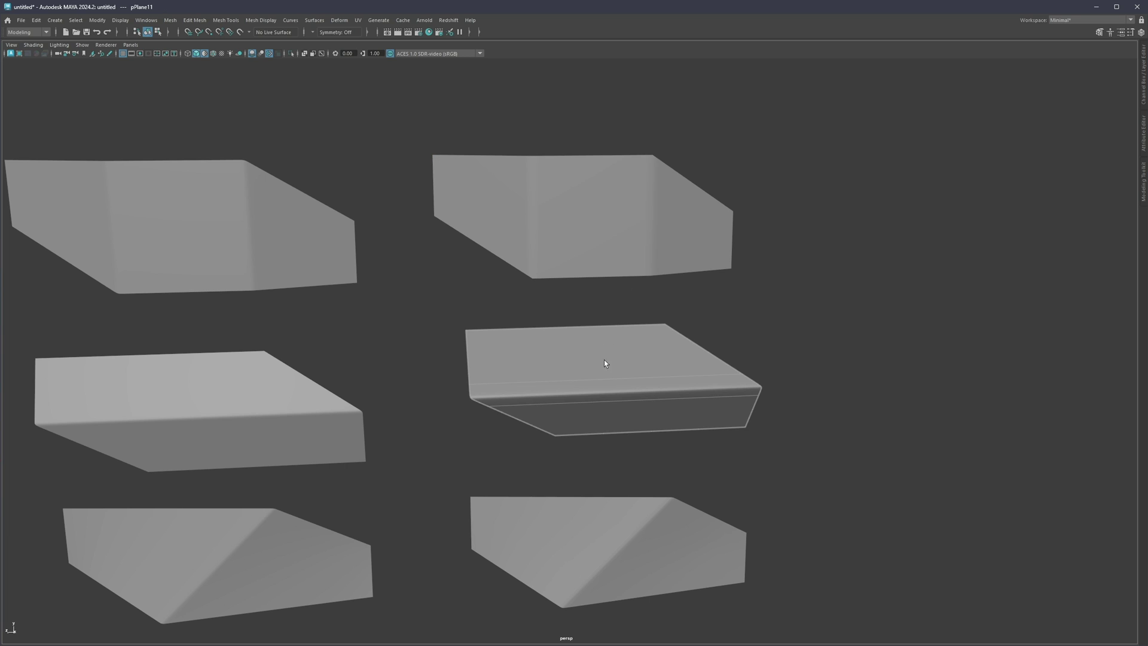
pyautogui.press('F10')
pyautogui.keyDown('ctrl'); pyautogui.middleClick(604, 377); pyautogui.keyUp('ctrl')
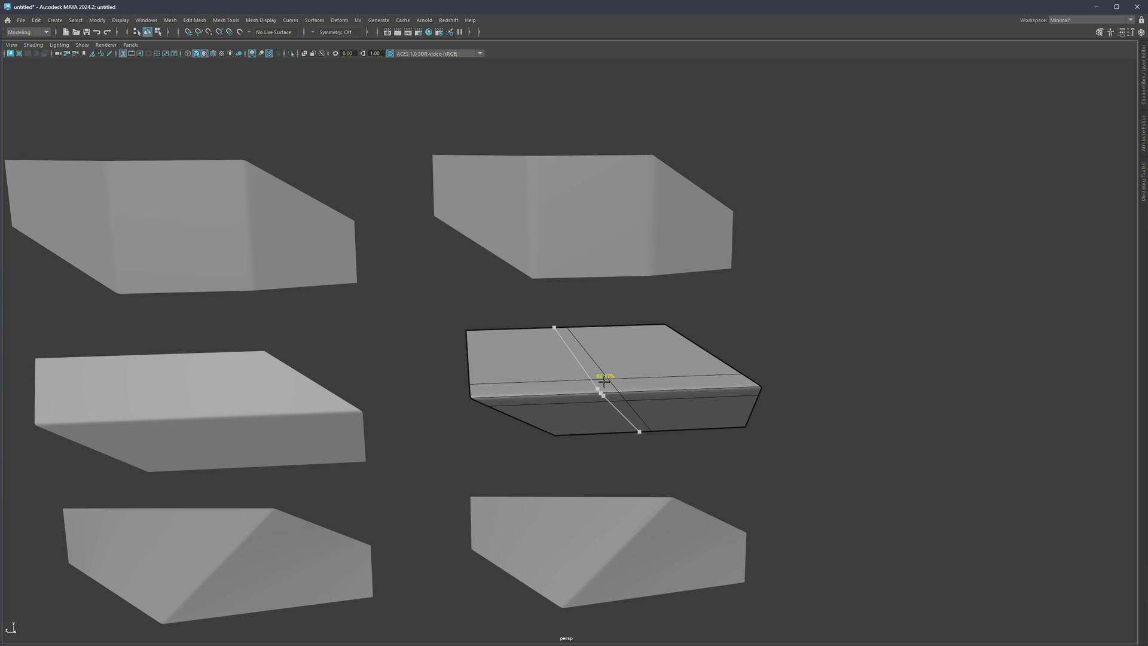
pyautogui.press('F11')
pyautogui.press('1')
pyautogui.click(634, 349)
pyautogui.keyDown('shift'); pyautogui.click(564, 363); pyautogui.keyUp('shift')
pyautogui.keyDown('shift'); pyautogui.click(605, 402); pyautogui.keyUp('shift')
pyautogui.click(665, 418)
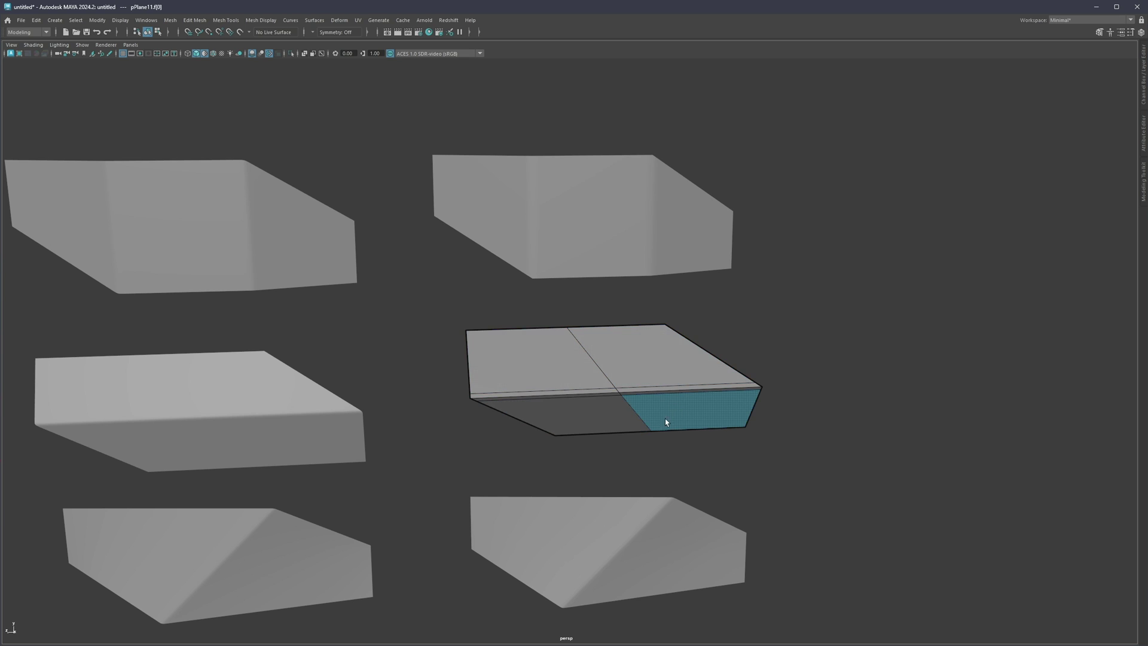
pyautogui.keyDown('alt'); pyautogui.moveTo(665, 419); pyautogui.dragTo(646, 381); pyautogui.keyUp('alt')
# Examine the bottom low-density mesh by selecting the two large faces on either side of its diagonal crease.
pyautogui.click(623, 479)
pyautogui.keyDown('alt'); pyautogui.moveTo(622, 479); pyautogui.dragTo(619, 408, button='middle'); pyautogui.keyUp('alt')
pyautogui.moveTo(553, 387); pyautogui.dragTo(553, 410, button='right')
pyautogui.click(553, 410)
pyautogui.keyDown('shift'); pyautogui.click(699, 448); pyautogui.keyUp('shift')
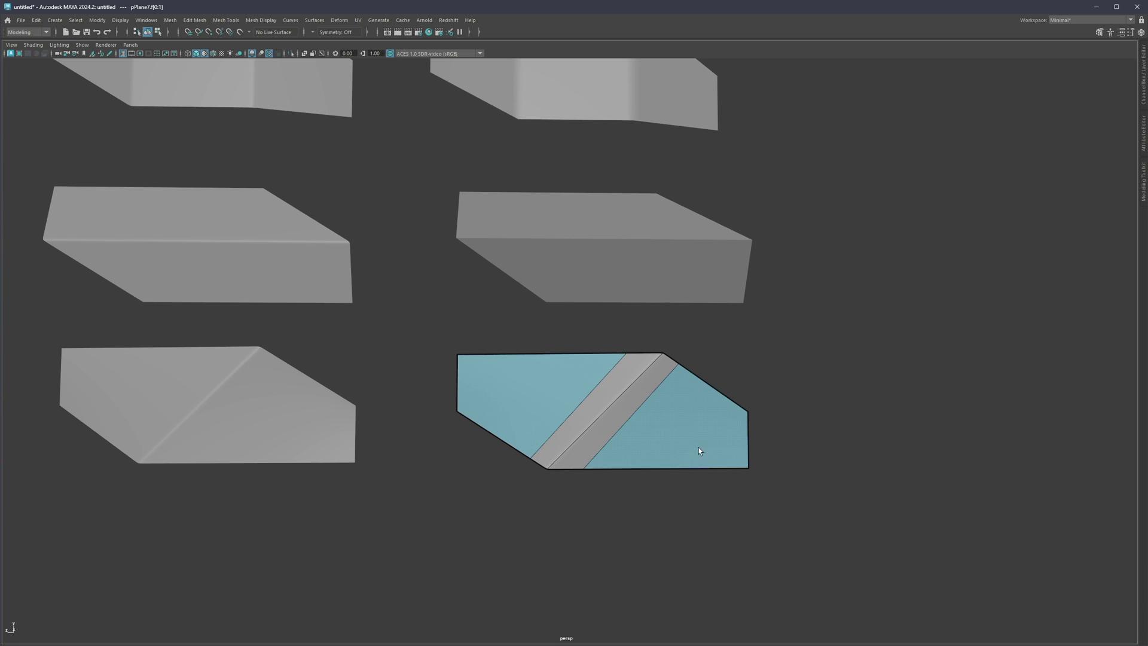
pyautogui.scroll(-4, 516, 352)
pyautogui.keyDown('alt'); pyautogui.moveTo(516, 351); pyautogui.dragTo(554, 355); pyautogui.keyUp('alt')
pyautogui.keyDown('alt'); pyautogui.moveTo(554, 355); pyautogui.dragTo(590, 408, button='middle'); pyautogui.keyUp('alt')
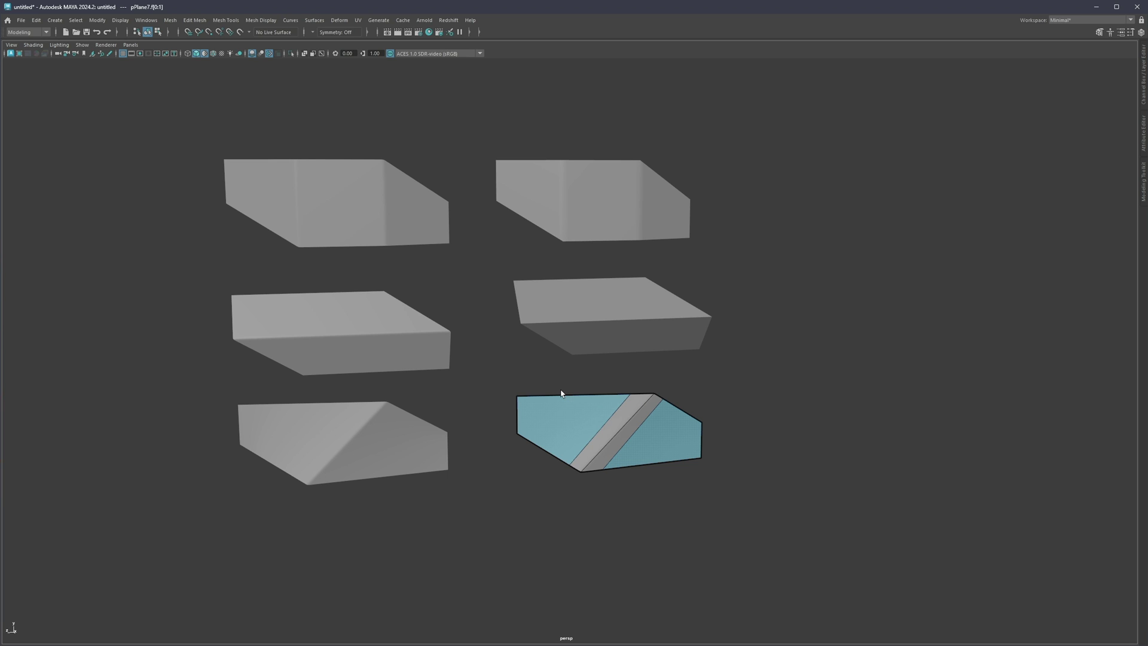
# Compare the dense and low-density meshes with the wireframe overlay on and off, selecting the dense middle mesh.
pyautogui.click(398, 356)
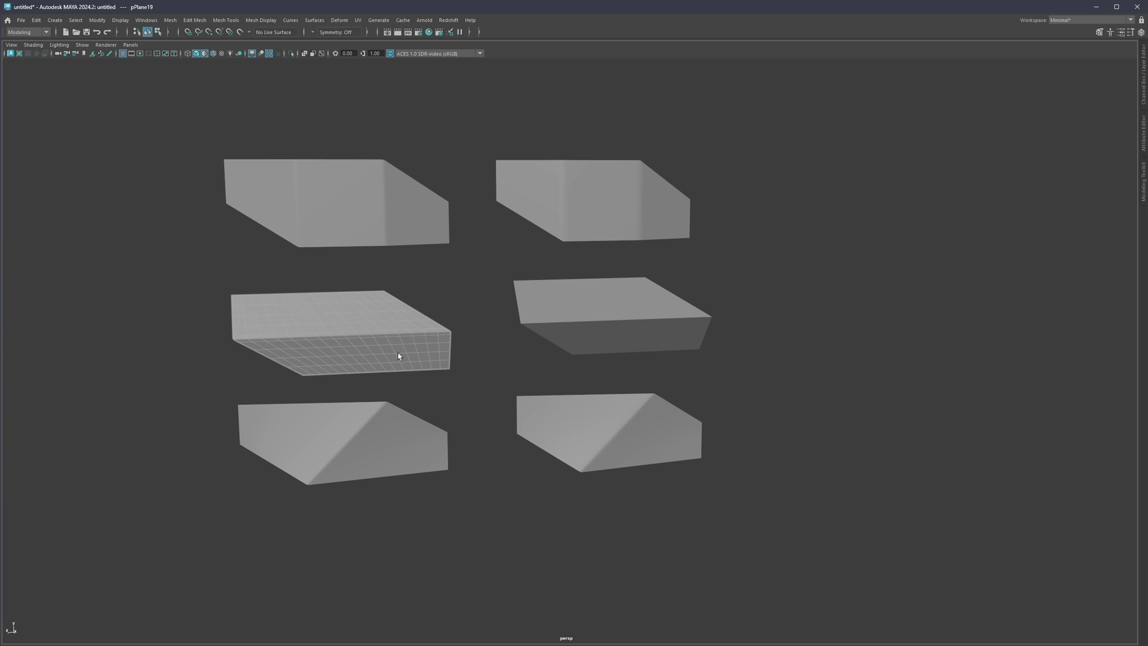
pyautogui.hotkey('alt', '5')
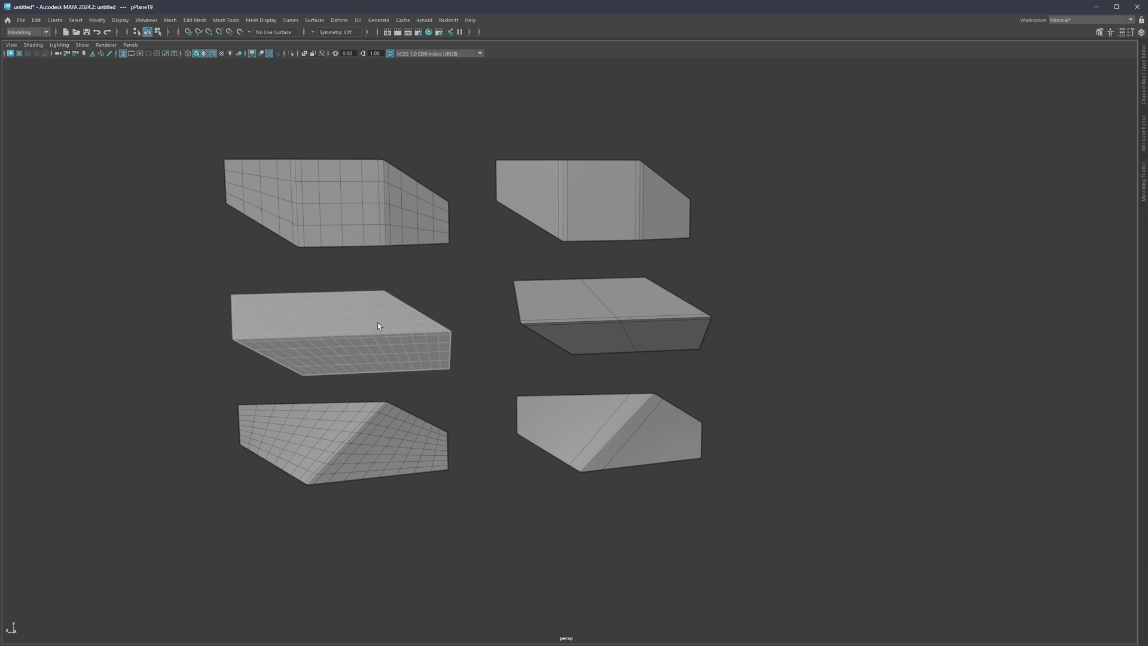
pyautogui.keyDown('alt'); pyautogui.moveTo(378, 323); pyautogui.dragTo(468, 392, button='middle'); pyautogui.keyUp('alt')
pyautogui.moveTo(468, 393)
pyautogui.keyDown('alt'); pyautogui.mouseDown(button='right')
pyautogui.moveTo(528, 353)
pyautogui.moveTo(533, 366)
pyautogui.mouseUp(button='right'); pyautogui.keyUp('alt')
pyautogui.keyDown('alt'); pyautogui.moveTo(533, 366); pyautogui.dragTo(548, 325, button='middle'); pyautogui.keyUp('alt')
pyautogui.hotkey('alt', '5')
pyautogui.hotkey('alt', '5')
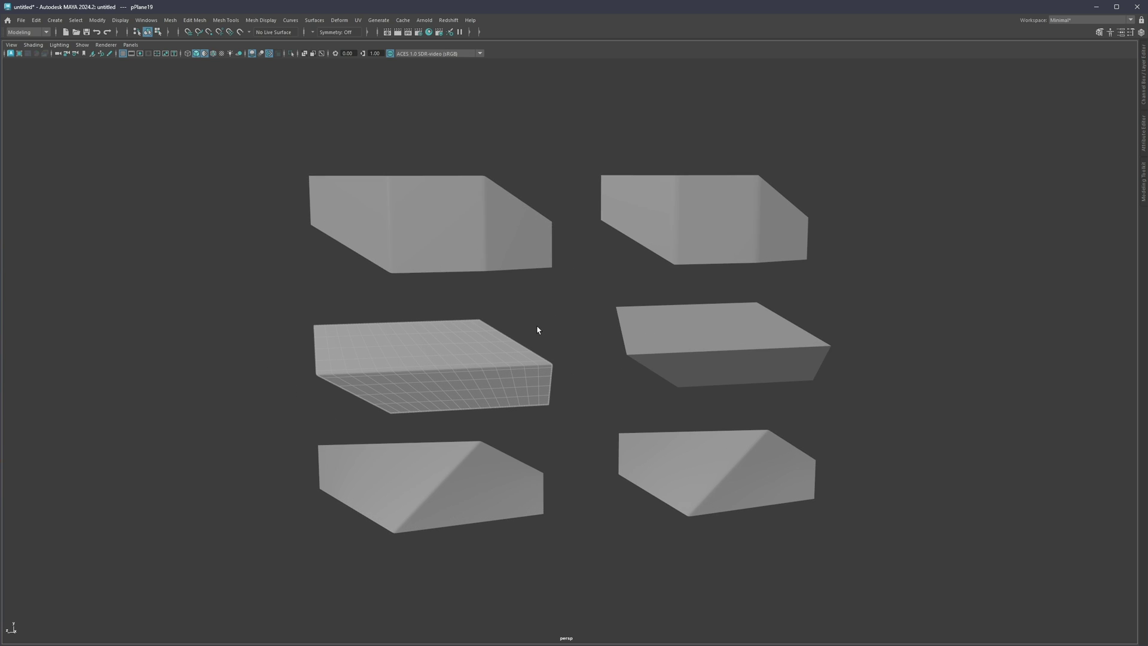